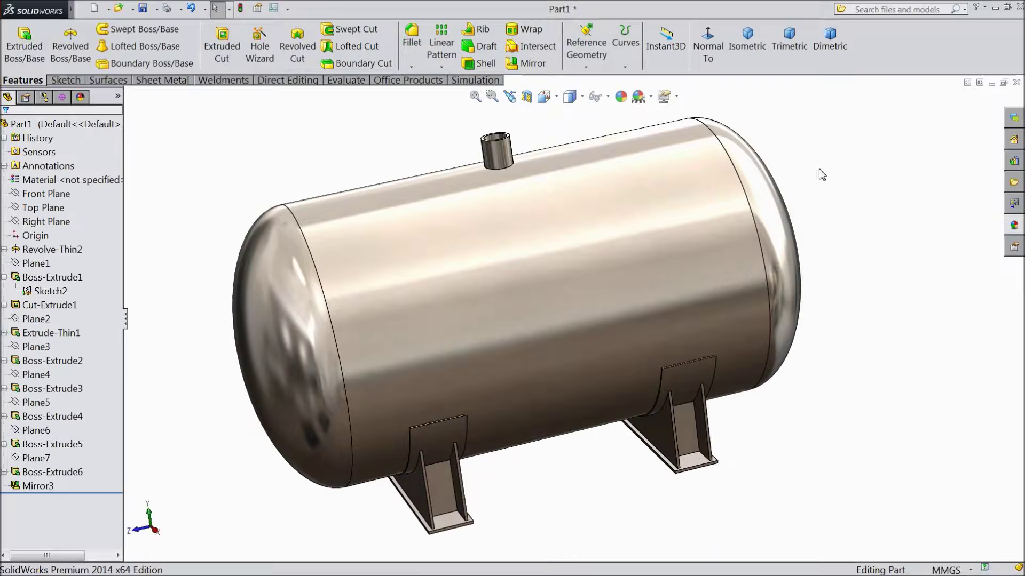
pyautogui.moveTo(821, 175); pyautogui.dragTo(627, 267, button='middle')
pyautogui.moveTo(493, 303); pyautogui.dragTo(504, 417, button='middle')
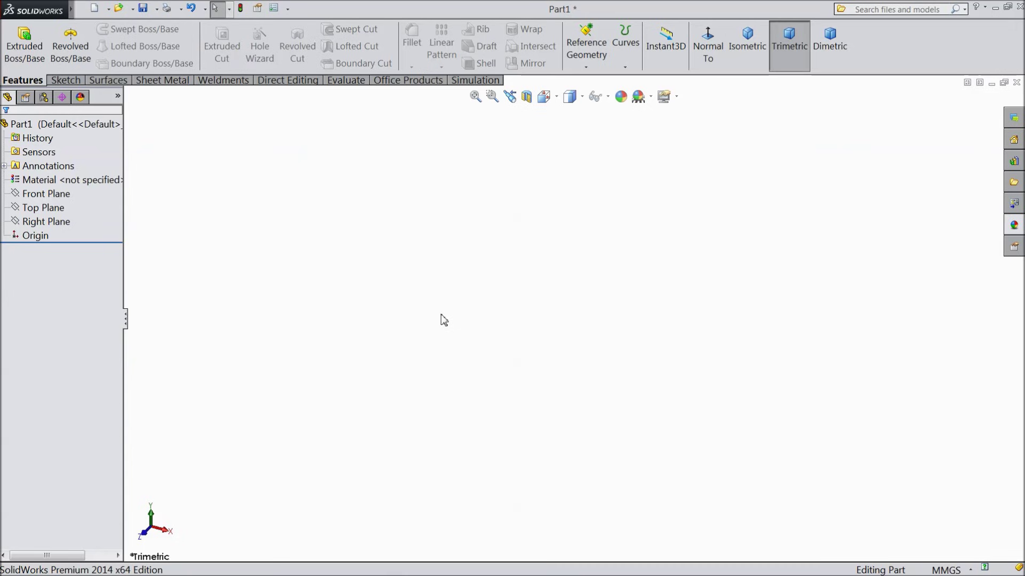
# Start a sketch on the Right Plane and draw a horizontal centerline about 195 mm long through the origin
pyautogui.click(70, 224)
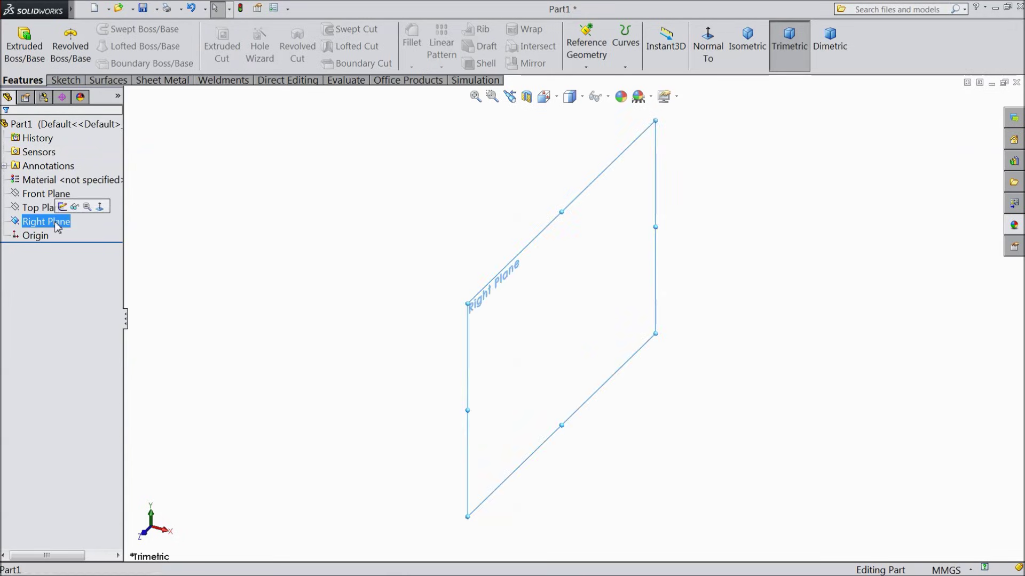
pyautogui.click(67, 205)
pyautogui.click(67, 80)
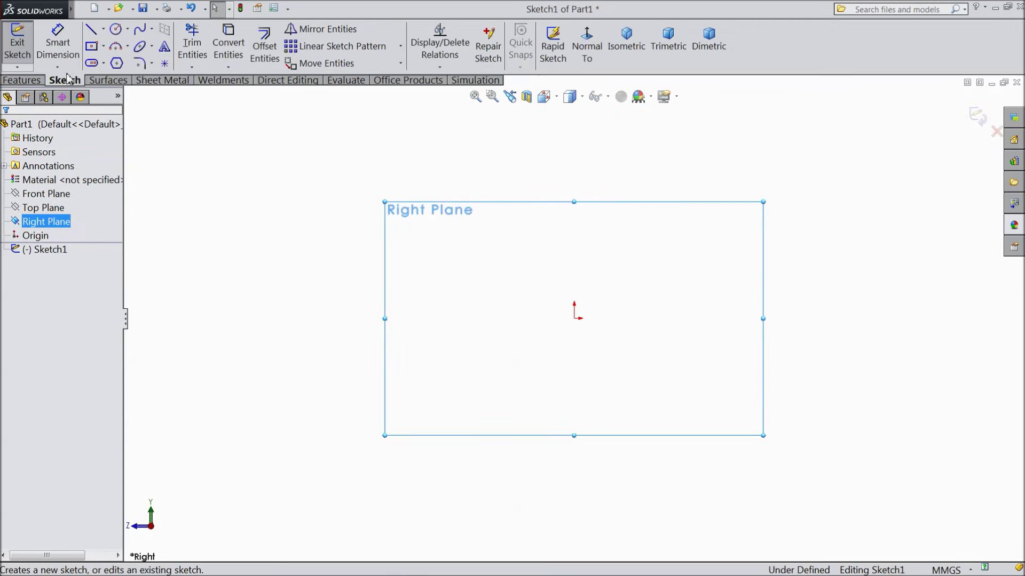
pyautogui.click(104, 30)
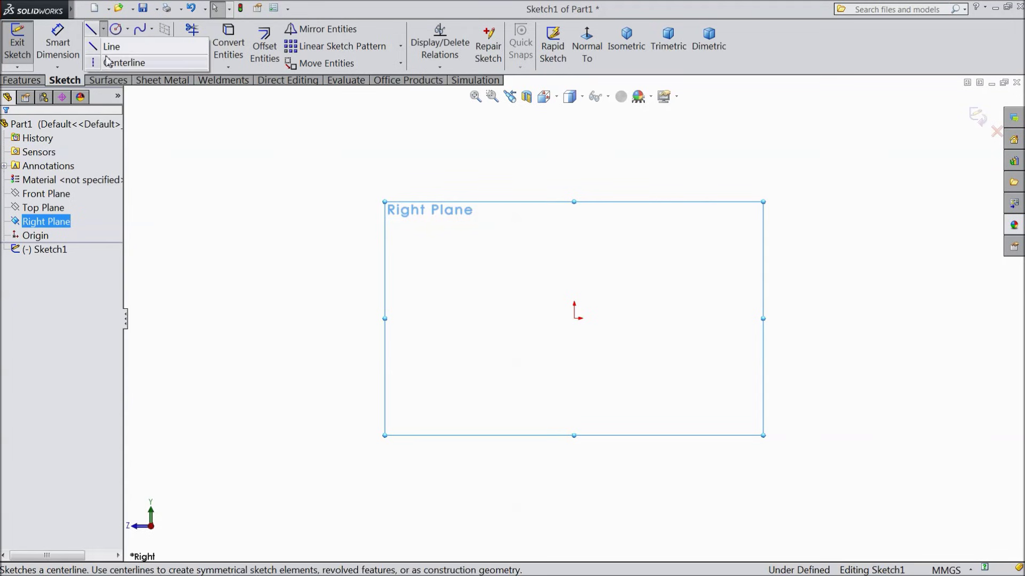
pyautogui.click(123, 60)
pyautogui.click(396, 319)
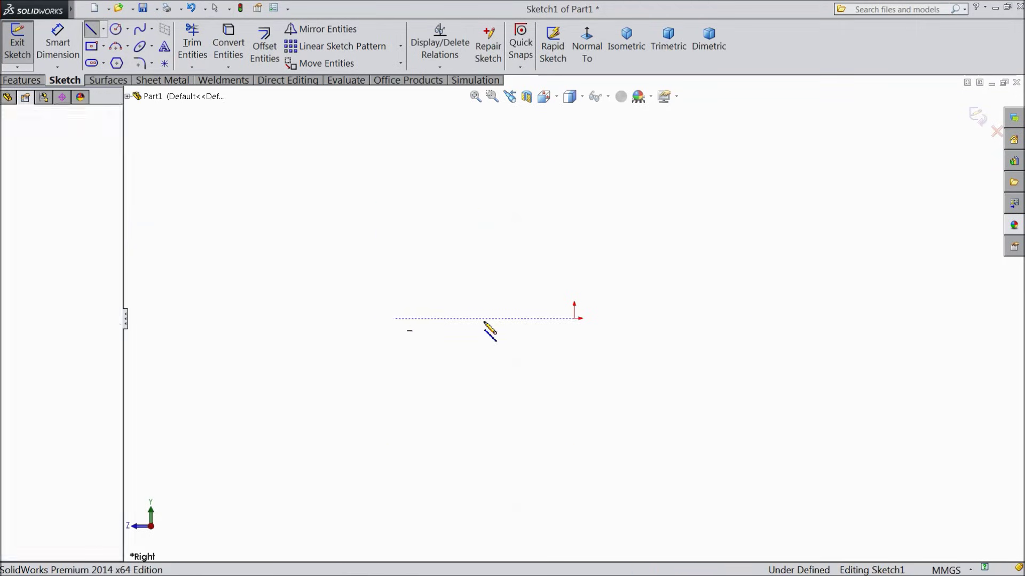
pyautogui.click(808, 318)
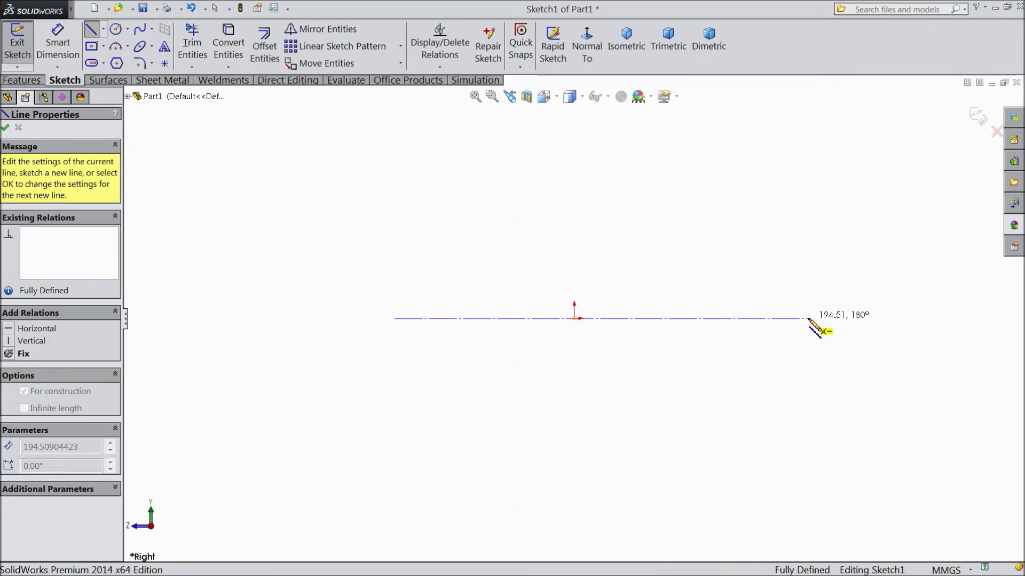
pyautogui.rightClick(810, 310)
pyautogui.click(841, 106)
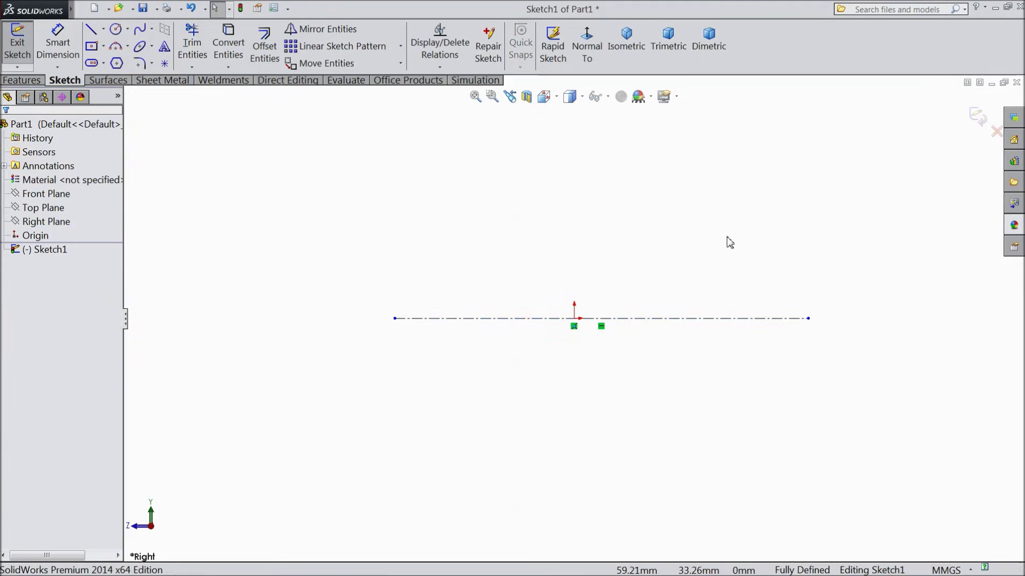
# Draw a vertical centerline about 88 mm long upward from the origin
pyautogui.click(103, 30)
pyautogui.click(112, 67)
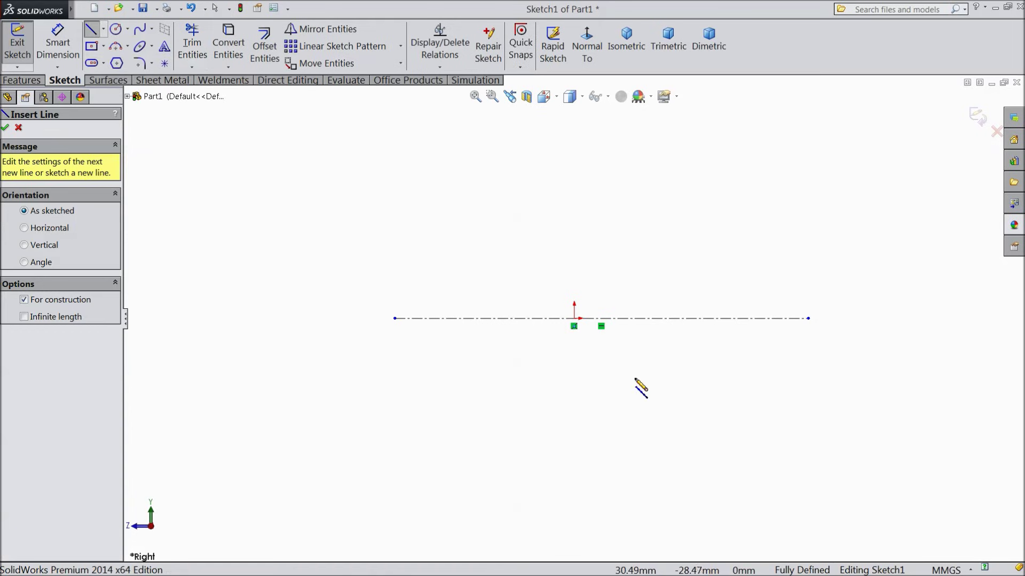
pyautogui.click(574, 319)
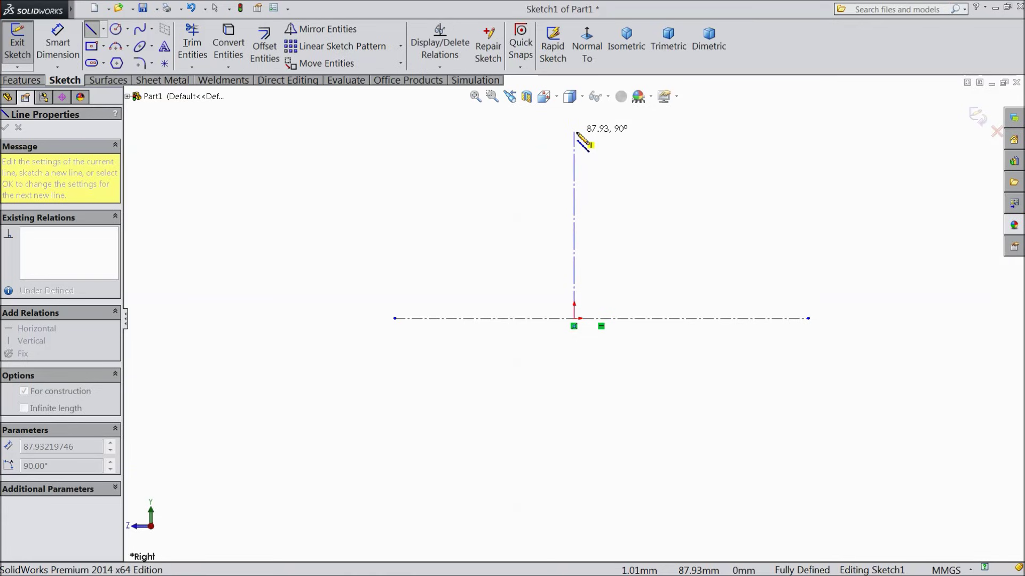
pyautogui.click(574, 132)
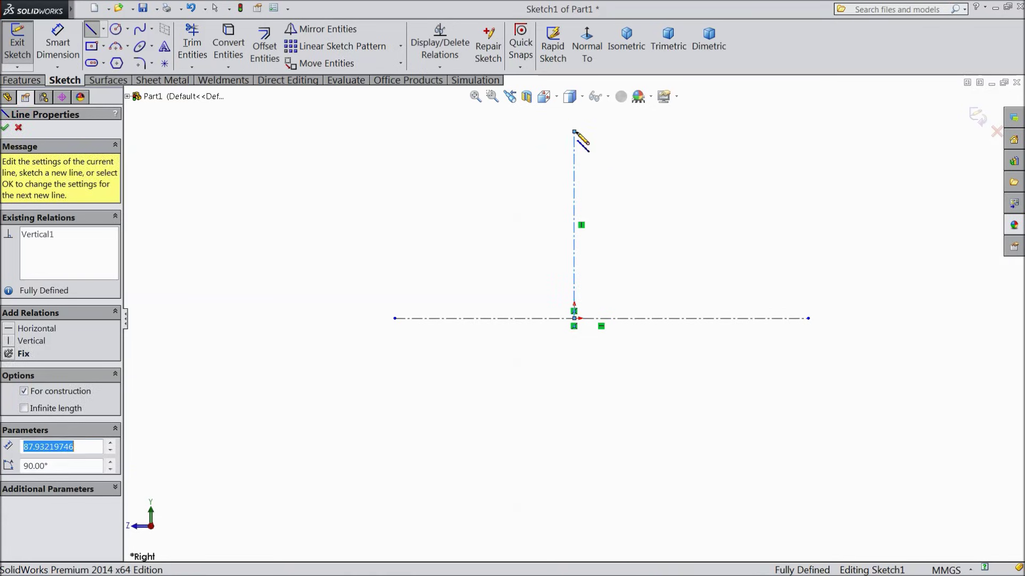
pyautogui.rightClick(626, 142)
pyautogui.click(660, 121)
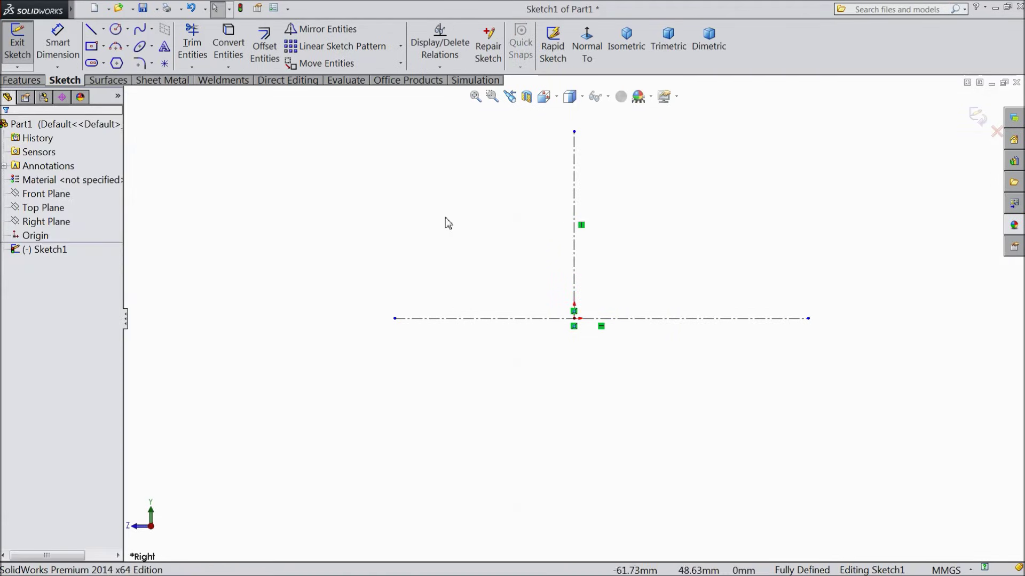
# Sketch two connected horizontal lines, about 61 mm and 56 mm long, above the origin and meeting on the vertical centerline
pyautogui.click(92, 31)
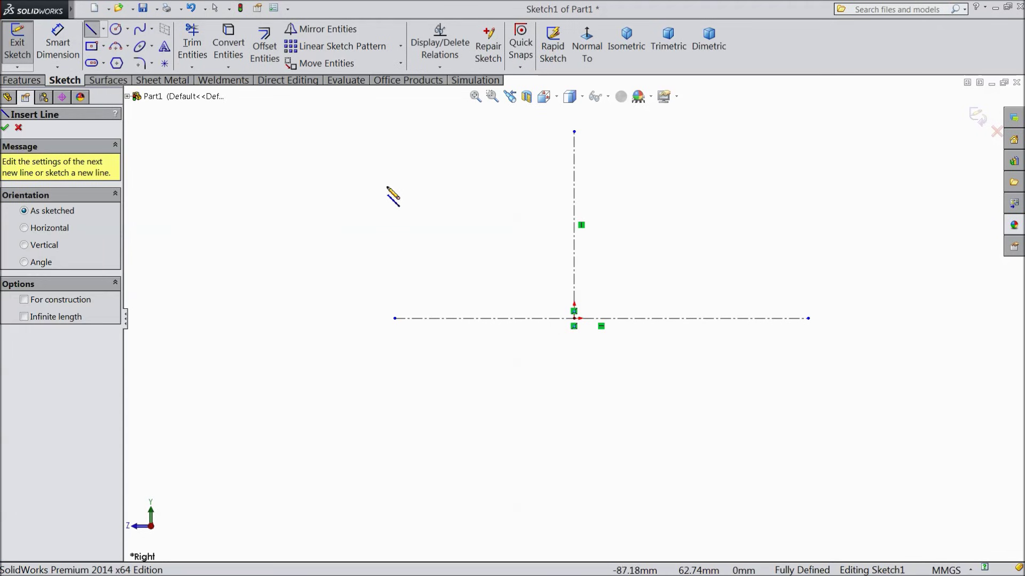
pyautogui.click(445, 161)
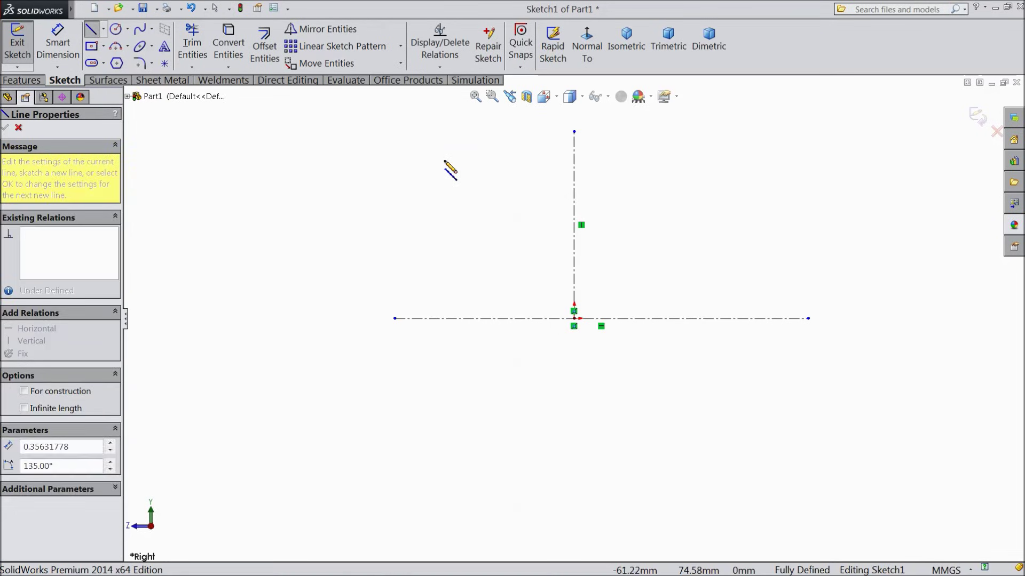
pyautogui.click(574, 160)
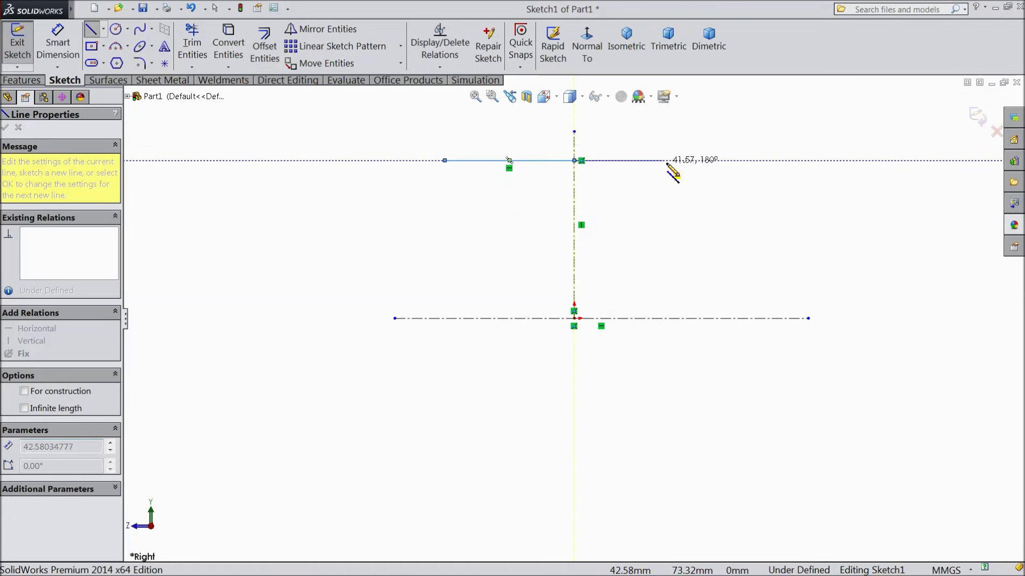
pyautogui.click(692, 160)
pyautogui.rightClick(701, 182)
pyautogui.click(731, 98)
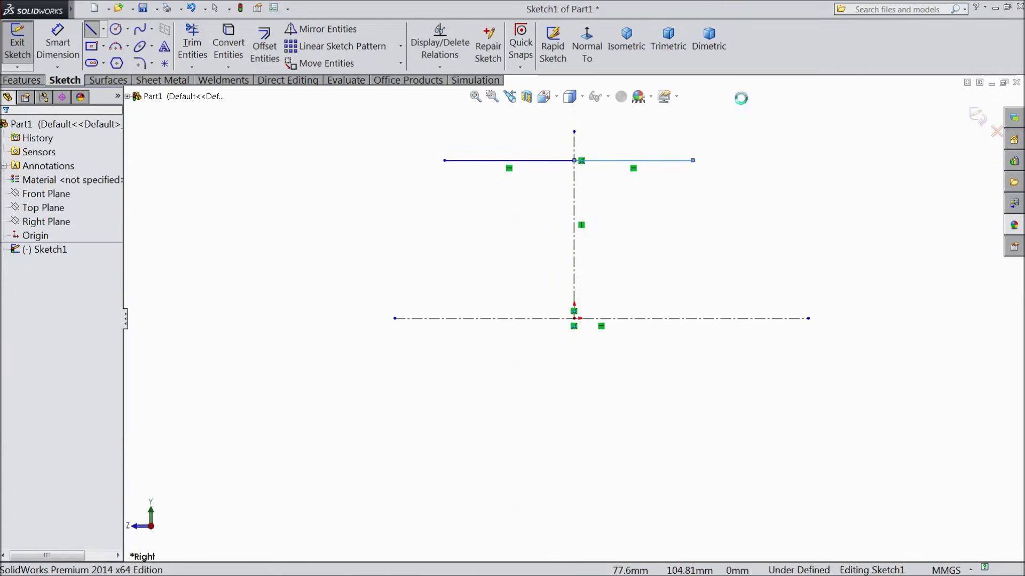
# Dimension the horizontal lines on both sides of the vertical centerline to 750 mm each
pyautogui.click(71, 42)
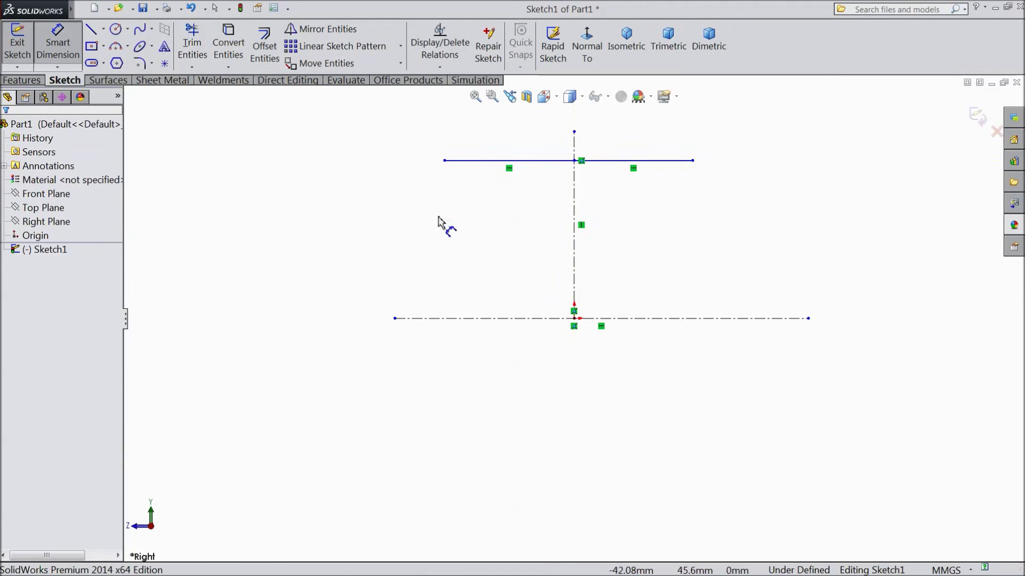
pyautogui.click(627, 161)
pyautogui.click(614, 140)
pyautogui.write('7')
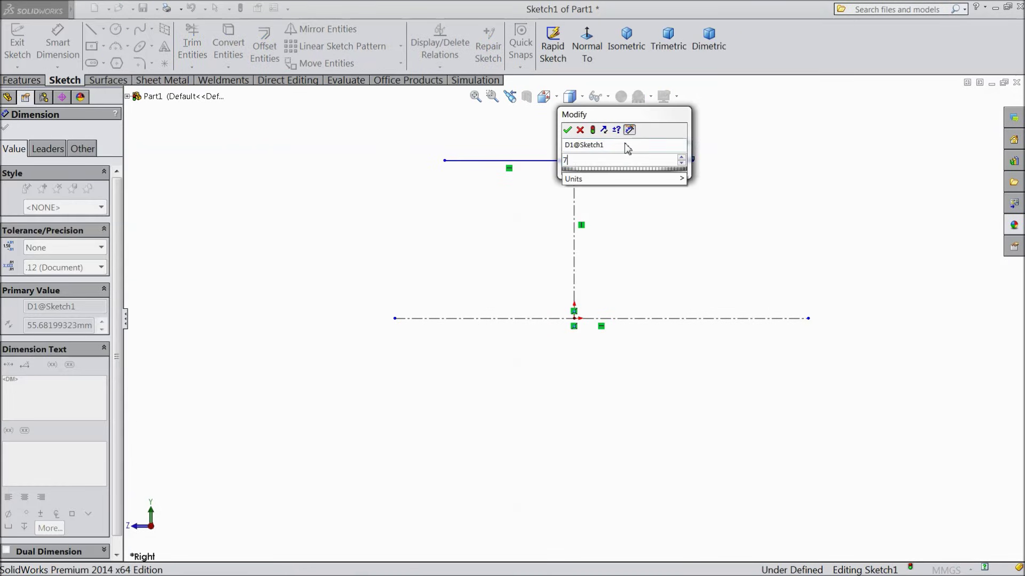
pyautogui.press('Return')
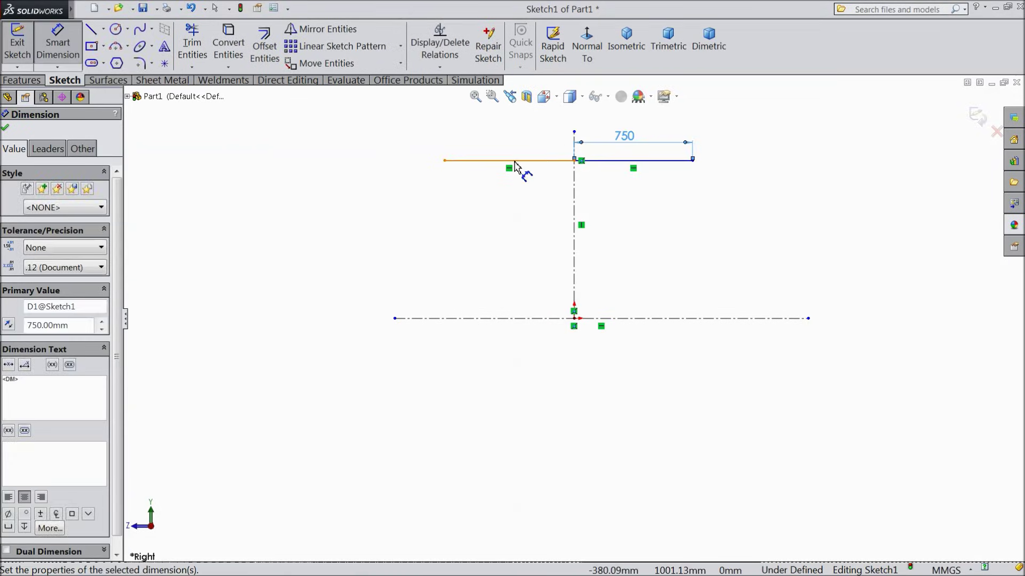
pyautogui.click(515, 160)
pyautogui.click(512, 143)
pyautogui.write('750')
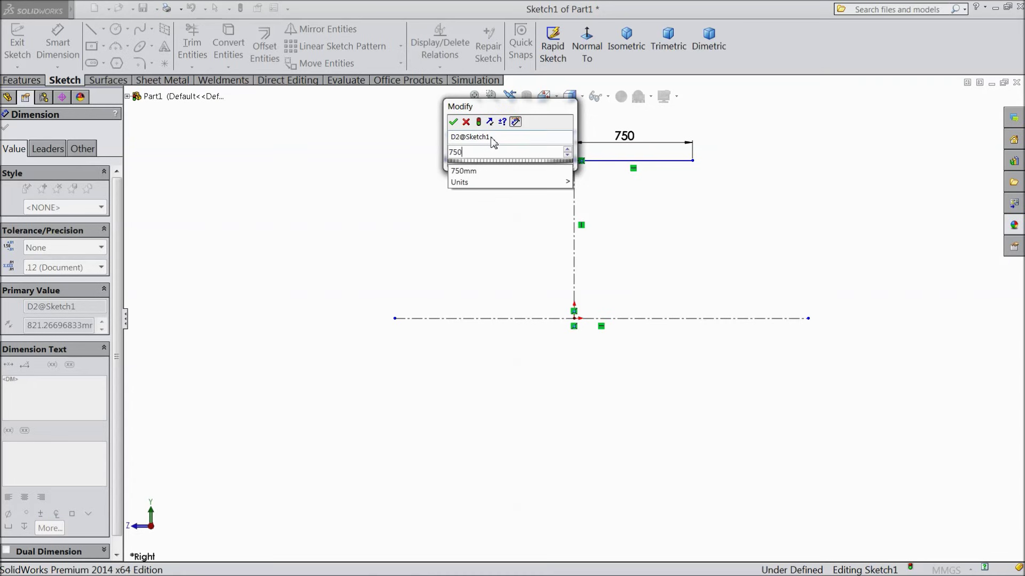
pyautogui.press('Return')
# Dimension the distance between the upper horizontal line and the horizontal centerline to 500 mm
pyautogui.click(679, 161)
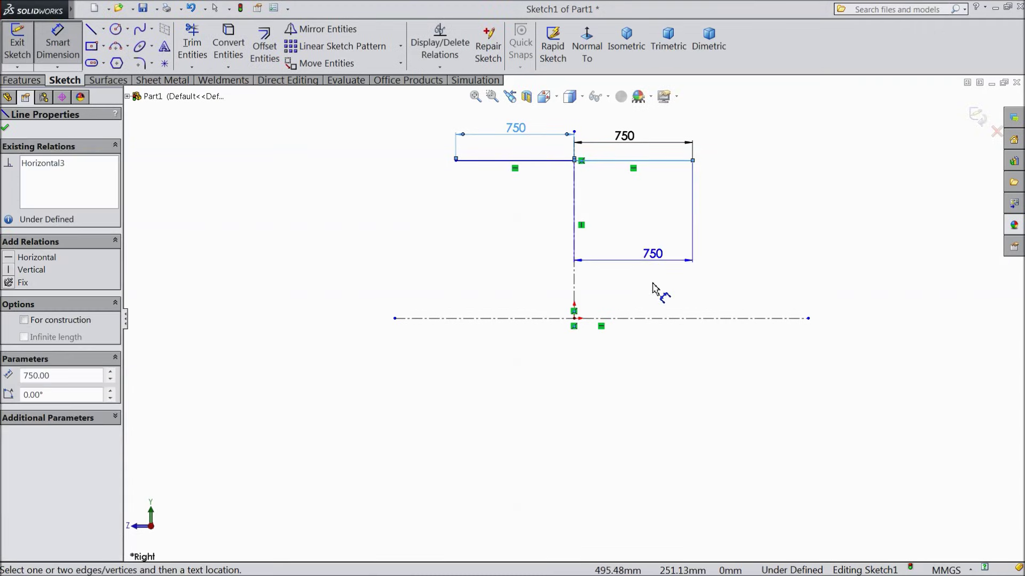
pyautogui.click(660, 318)
pyautogui.click(928, 252)
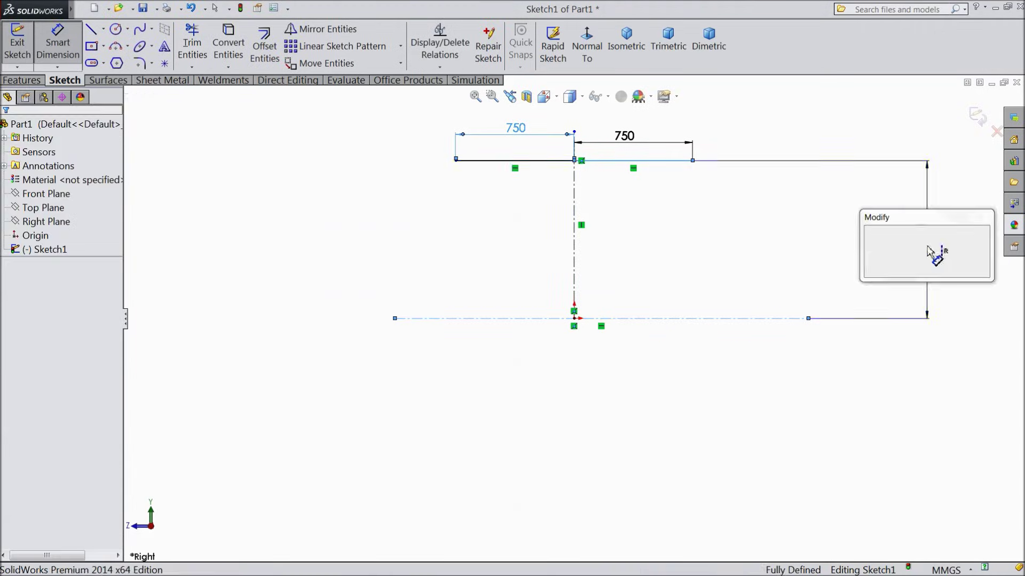
pyautogui.write('500')
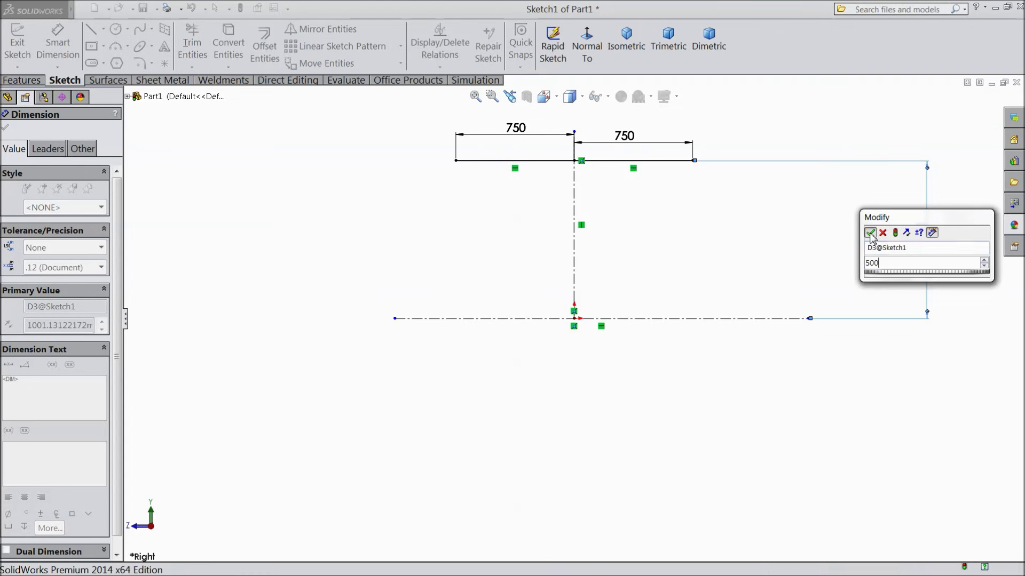
pyautogui.press('Return')
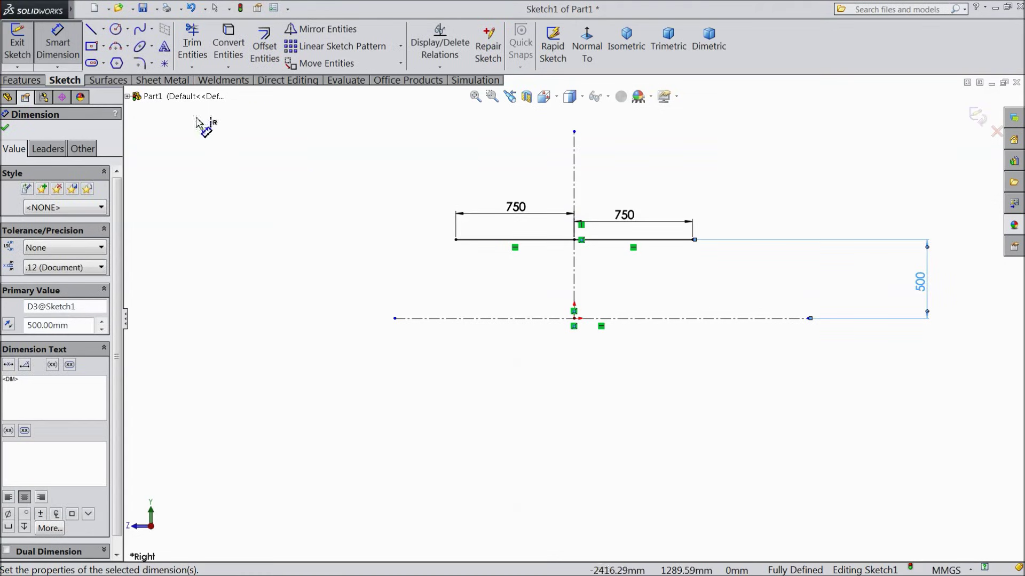
pyautogui.click(58, 43)
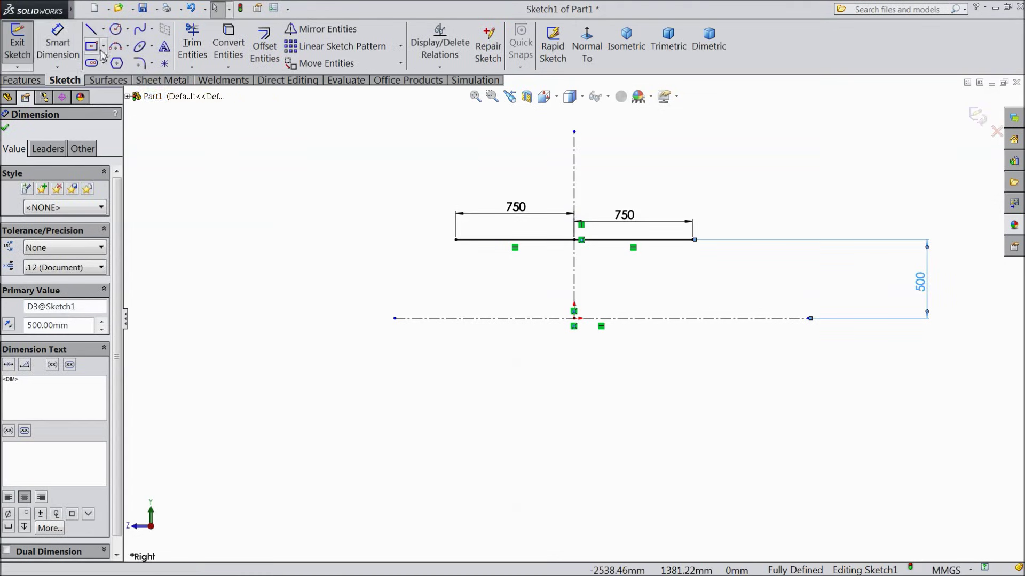
pyautogui.click(153, 46)
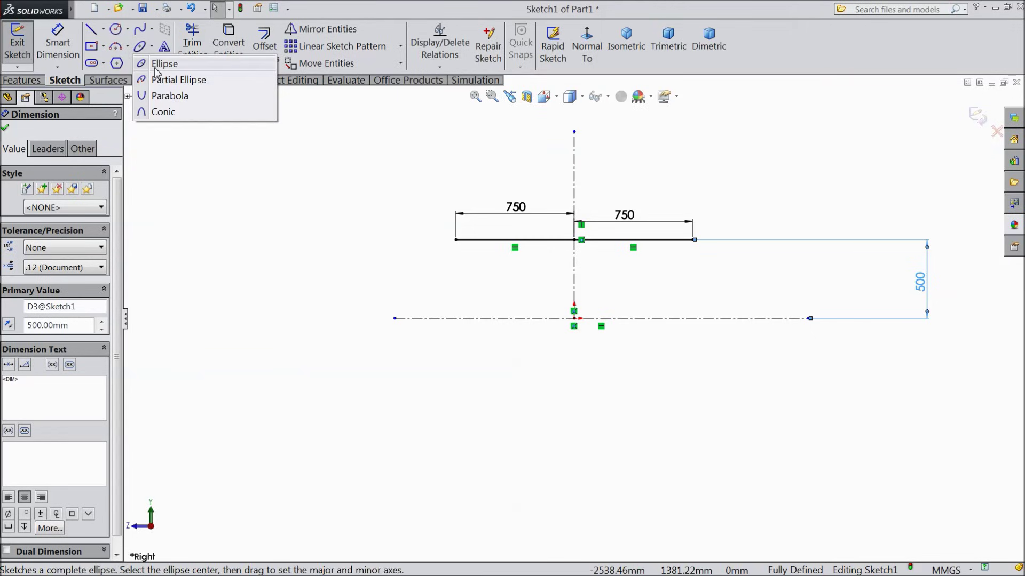
pyautogui.click(160, 62)
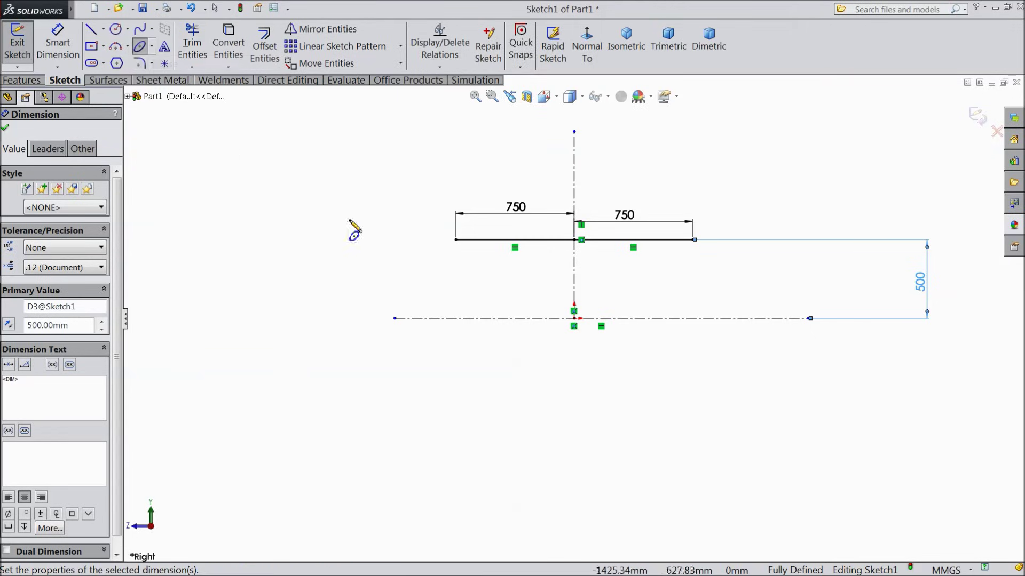
pyautogui.click(456, 240)
pyautogui.press('Escape')
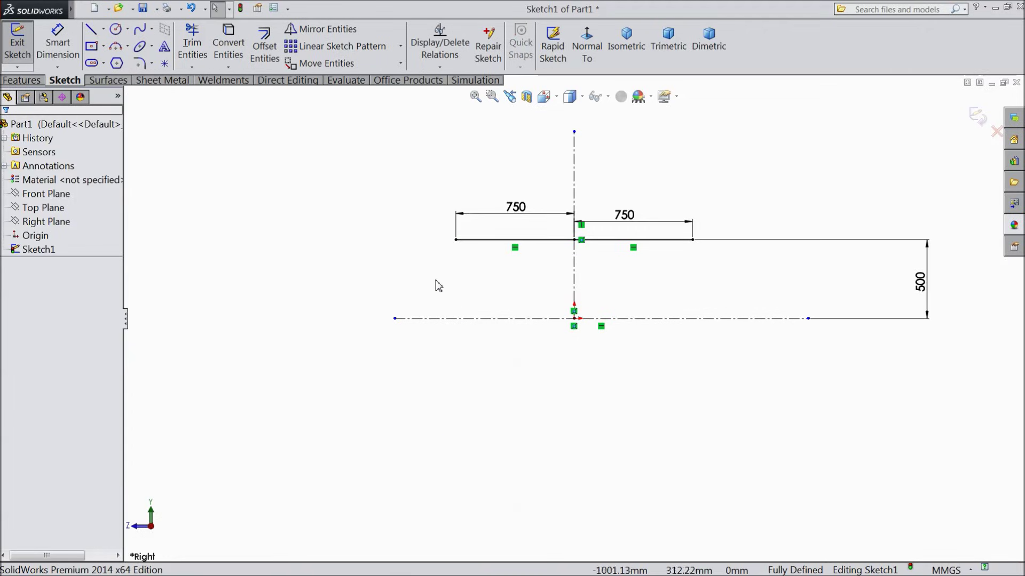
# Draw an upright ellipse centred on the horizontal centerline below the left line's outer end, with radii of 500 mm and about 139 mm
pyautogui.click(138, 47)
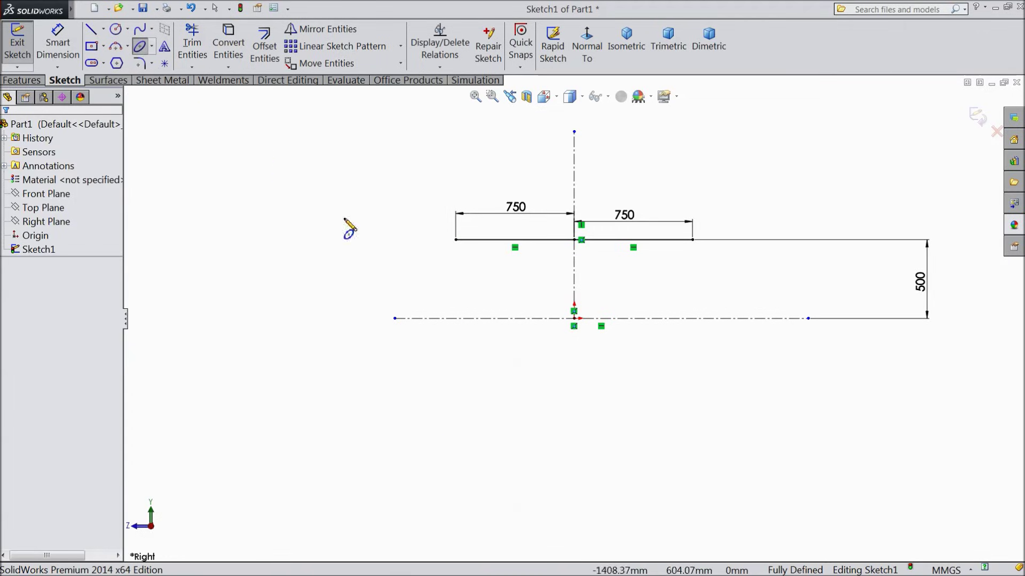
pyautogui.click(456, 319)
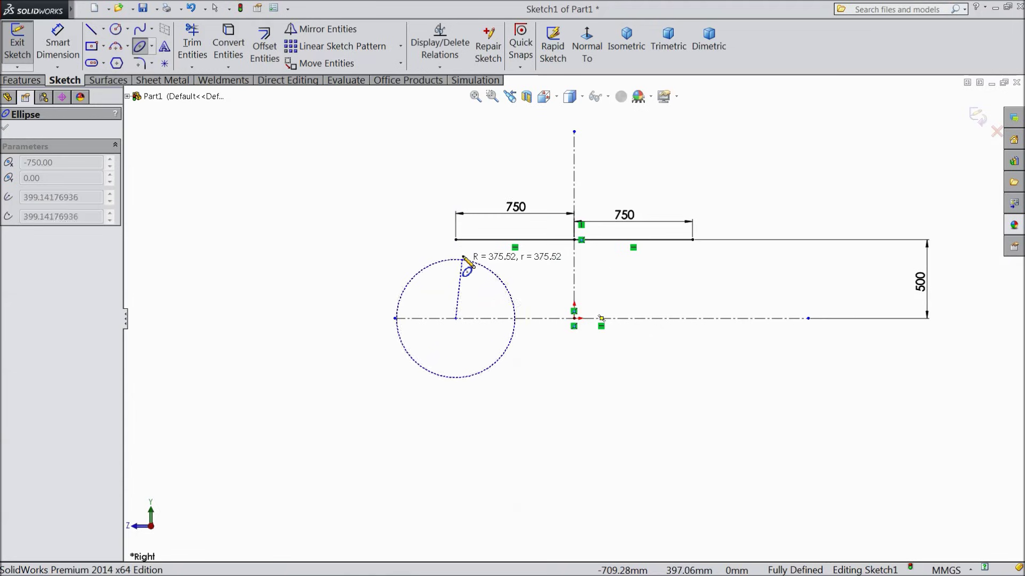
pyautogui.click(456, 240)
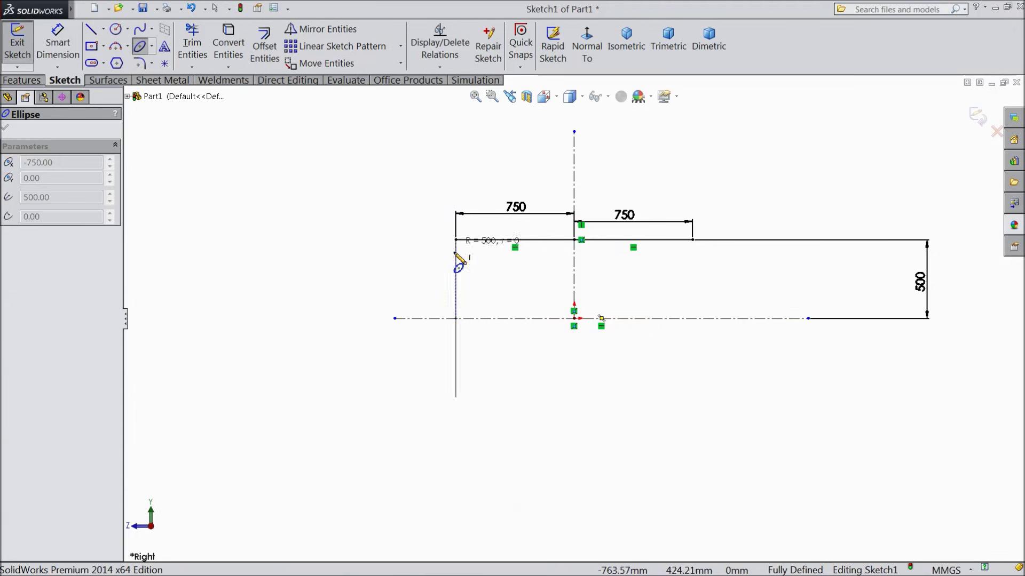
pyautogui.click(434, 290)
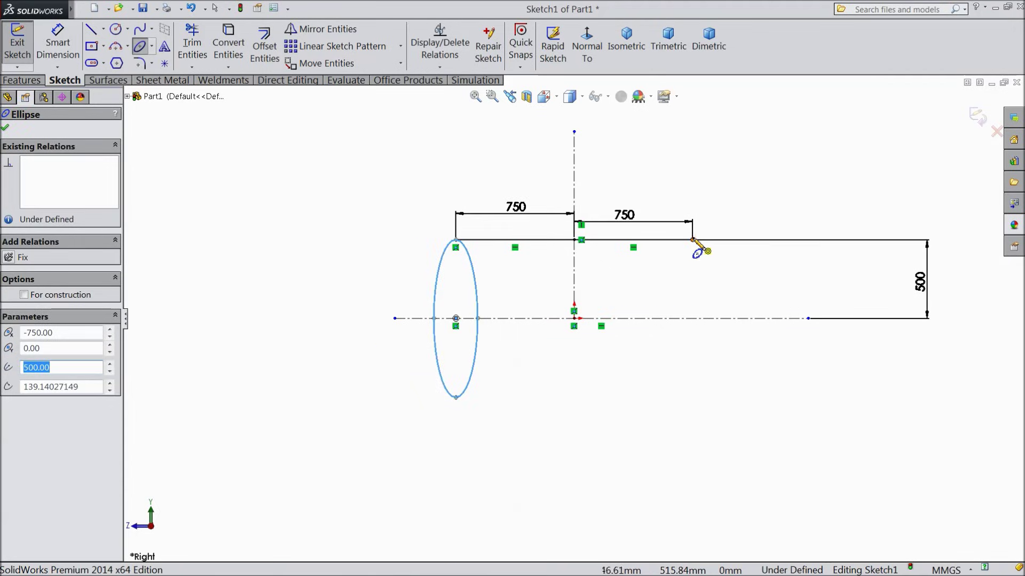
# Draw a second upright ellipse centred on the horizontal centerline below the right line's outer end, with a major radius of 500 mm
pyautogui.click(693, 319)
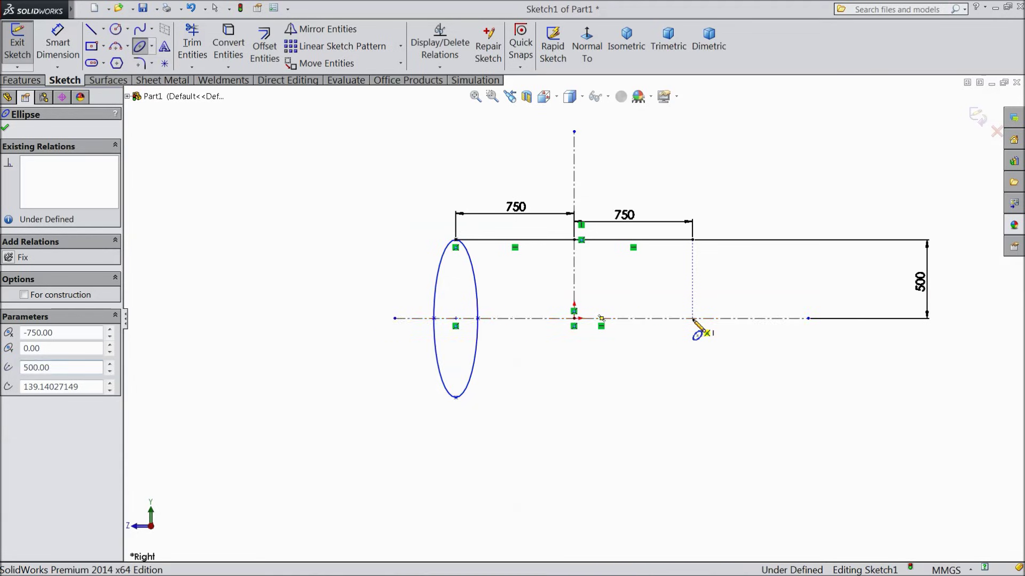
pyautogui.click(692, 241)
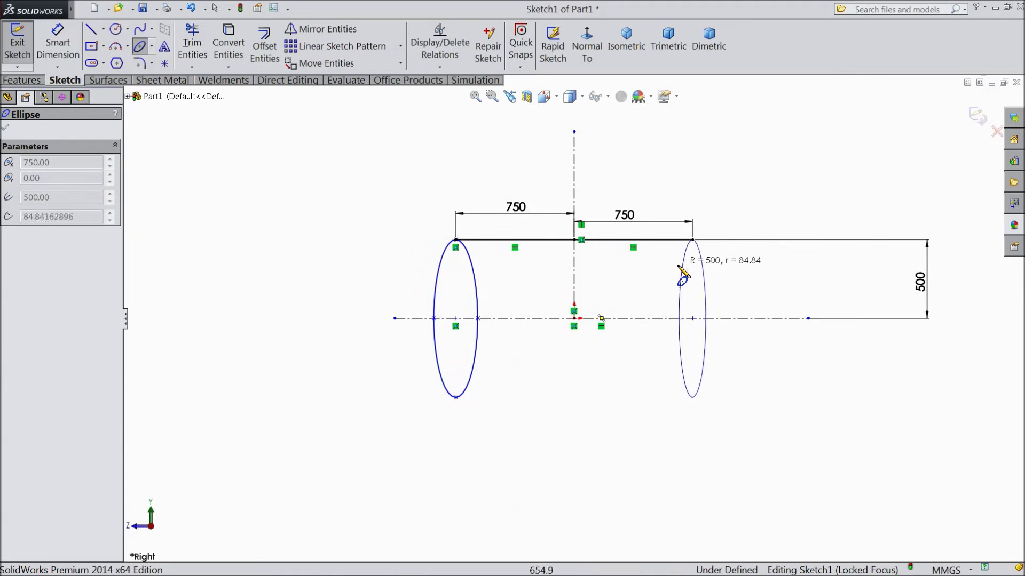
pyautogui.click(674, 281)
# Dimension the left ellipse's full width across its two side points on the horizontal centerline to 250 mm
pyautogui.click(58, 43)
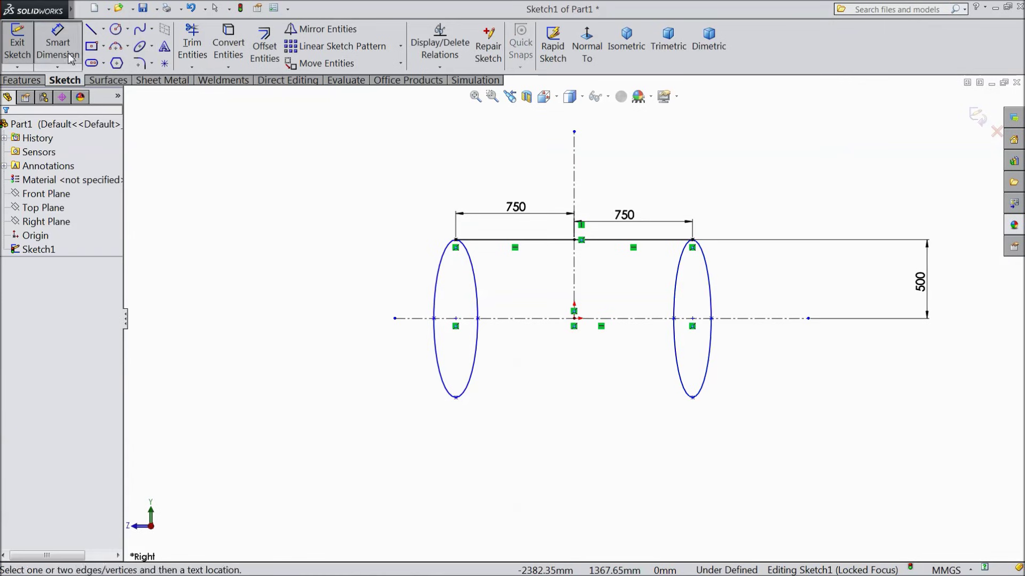
pyautogui.click(435, 319)
pyautogui.click(435, 326)
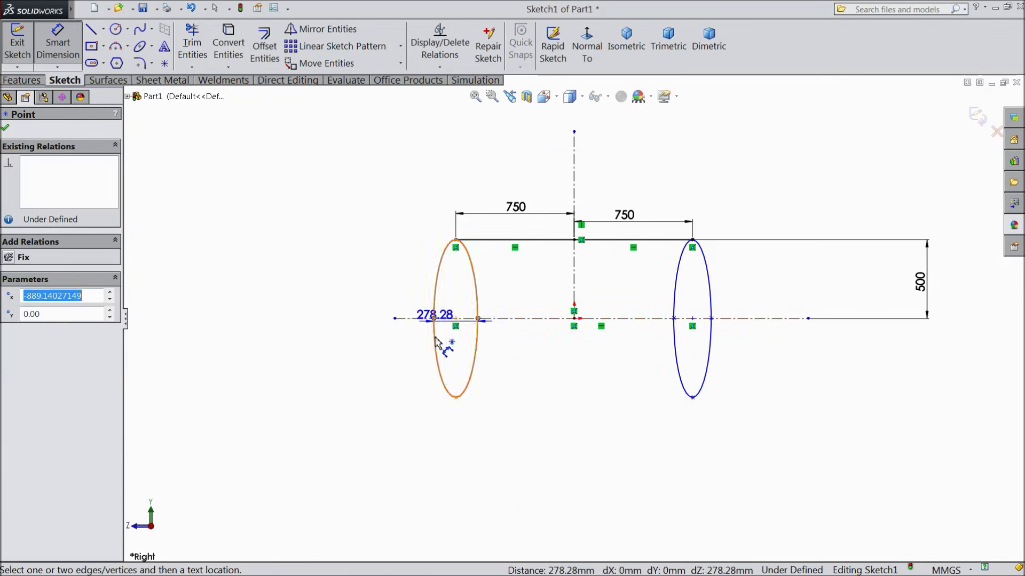
pyautogui.click(449, 438)
pyautogui.write('250')
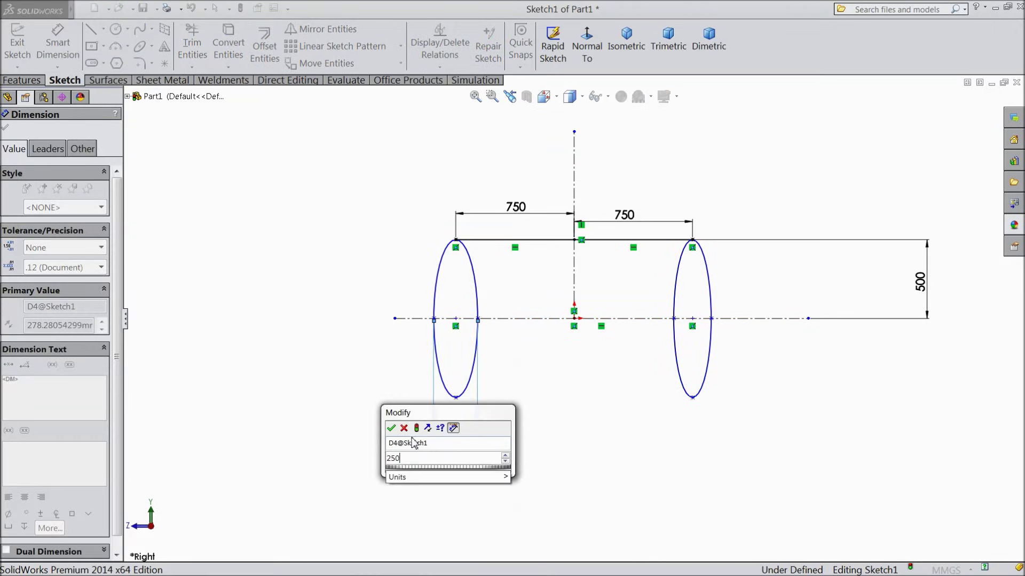
pyautogui.click(391, 429)
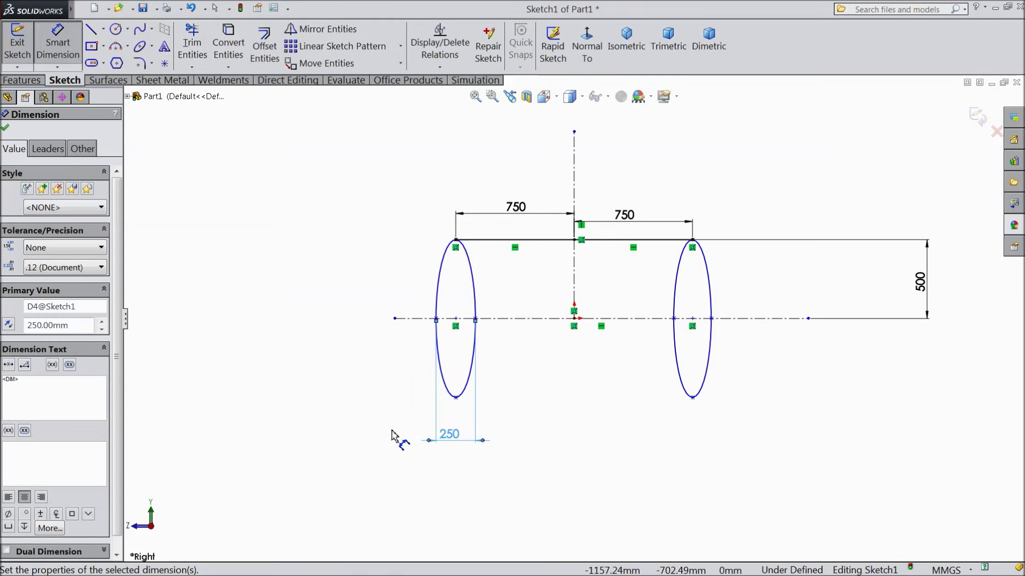
# Change the left ellipse's full-width dimension to 500 mm
pyautogui.doubleClick(450, 436)
pyautogui.write('500')
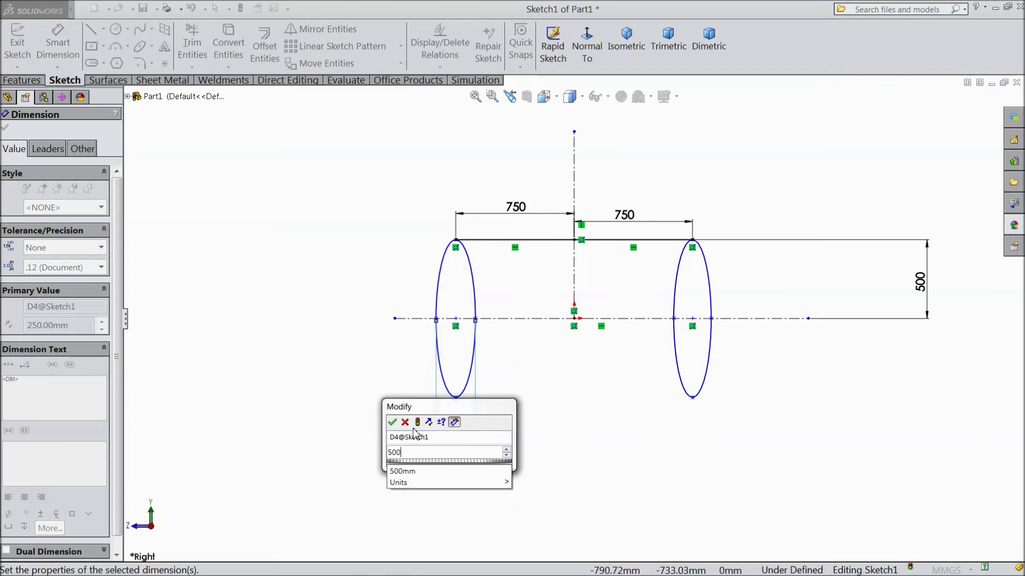
pyautogui.click(393, 424)
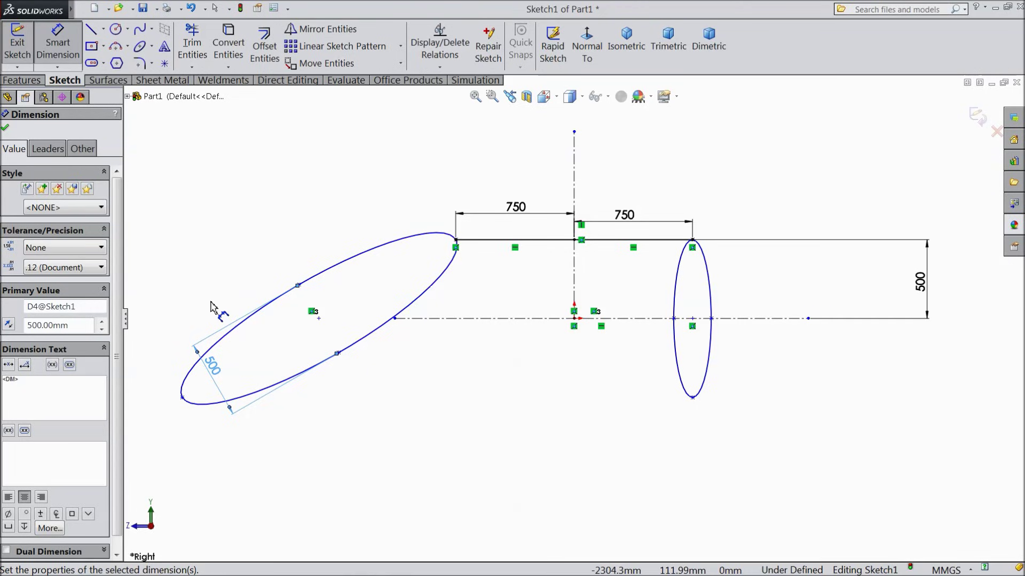
pyautogui.click(7, 128)
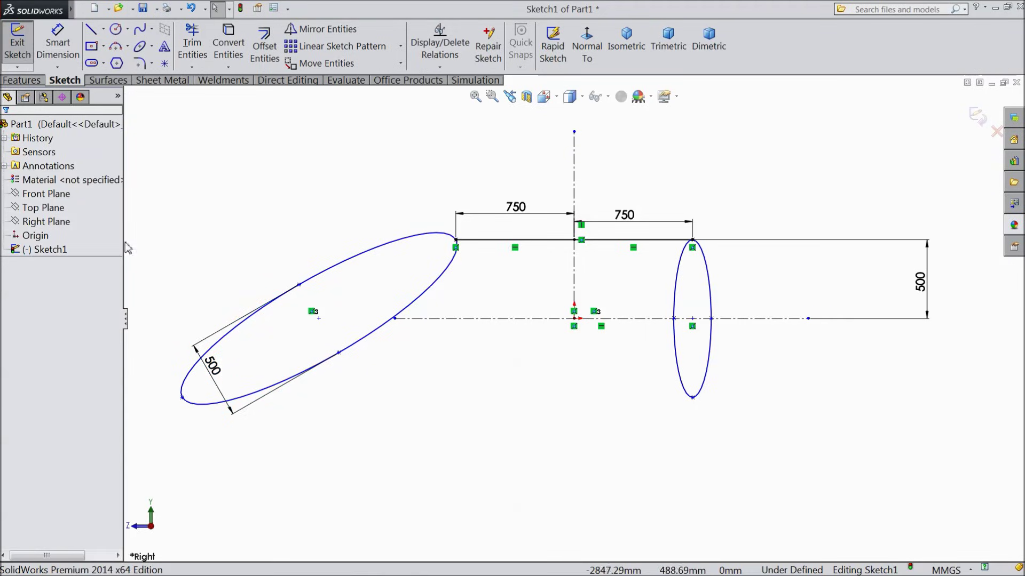
# Add a vertical relation between the left ellipse's centre and the outer endpoint of the left horizontal line
pyautogui.click(319, 319)
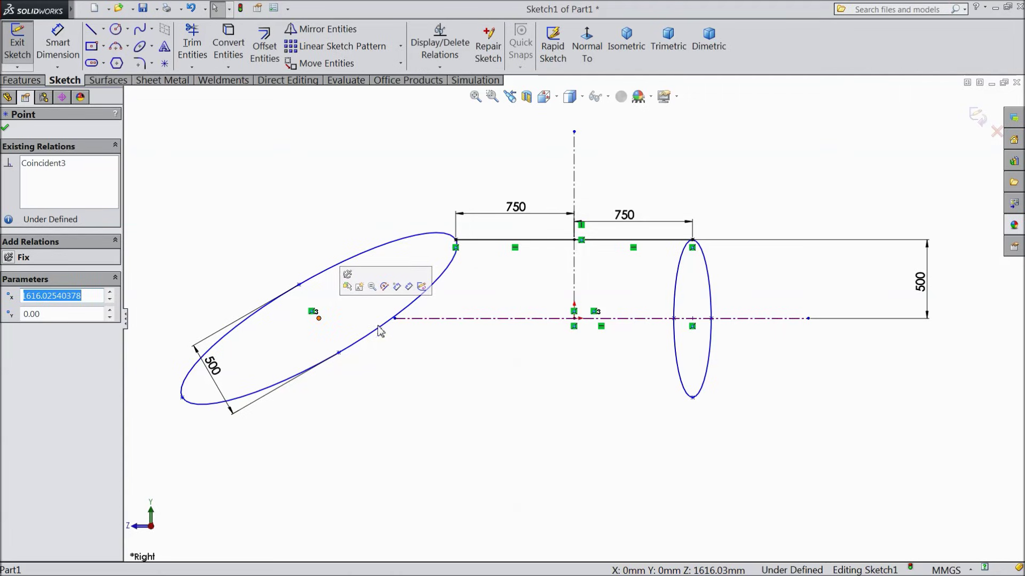
pyautogui.keyDown('ctrl'); pyautogui.click(456, 241); pyautogui.keyUp('ctrl')
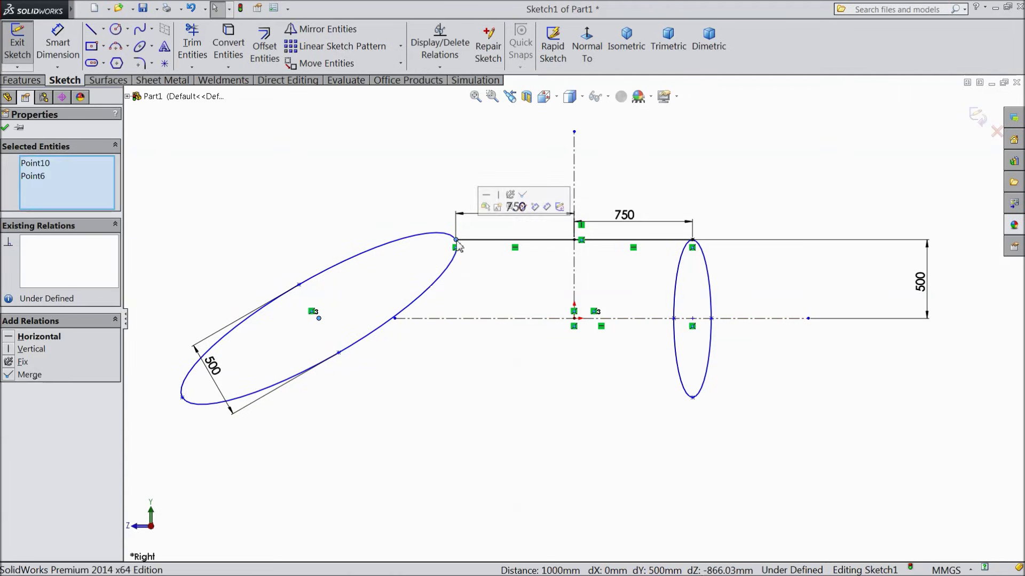
pyautogui.click(499, 200)
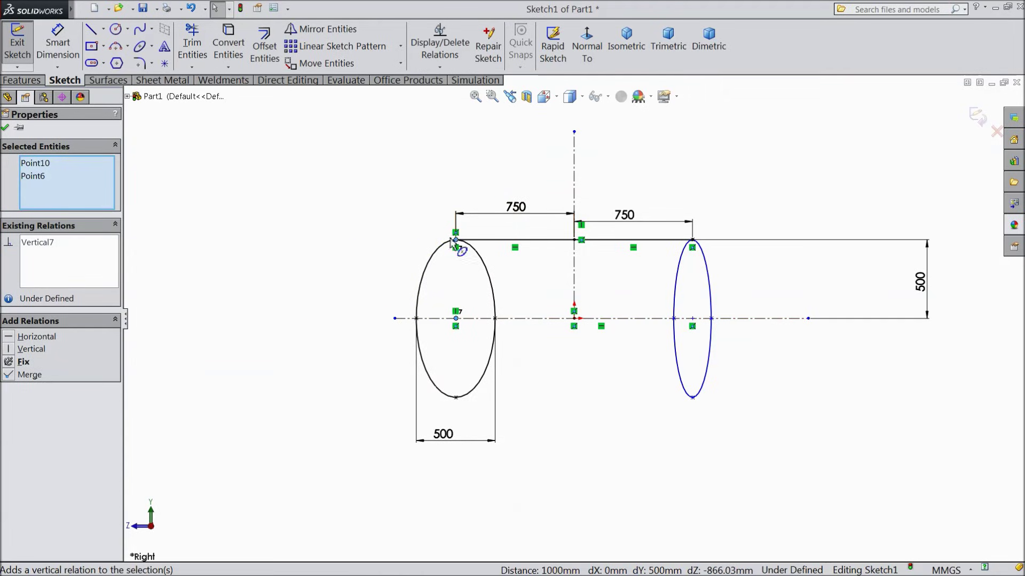
# Make the right ellipse's centre and the outer endpoint of the right horizontal line vertically aligned
pyautogui.click(691, 320)
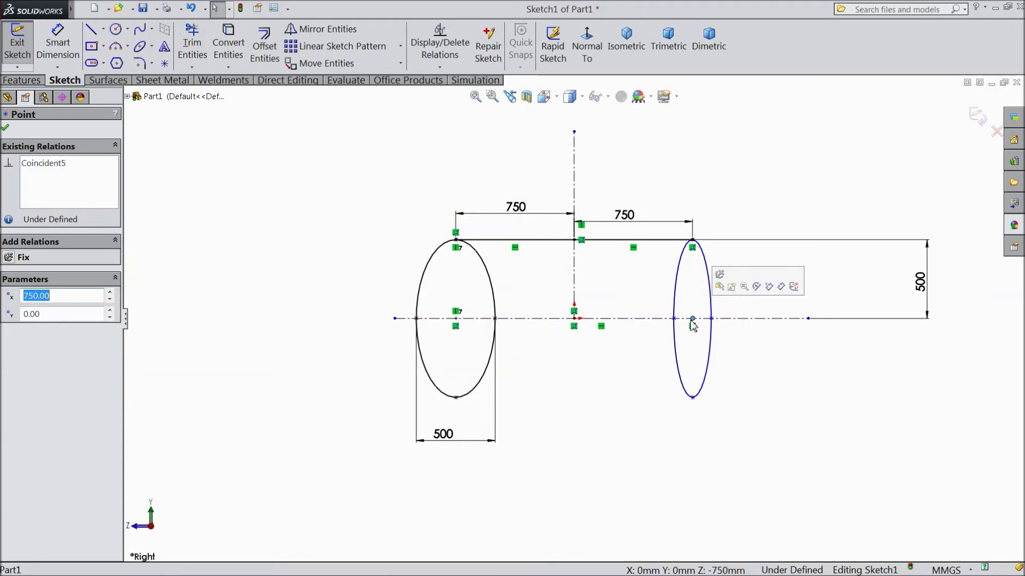
pyautogui.keyDown('ctrl'); pyautogui.click(692, 241); pyautogui.keyUp('ctrl')
pyautogui.click(735, 199)
# Dimension the right ellipse's minor radius, from its centre to its outer side point, to 250 mm
pyautogui.press('d')
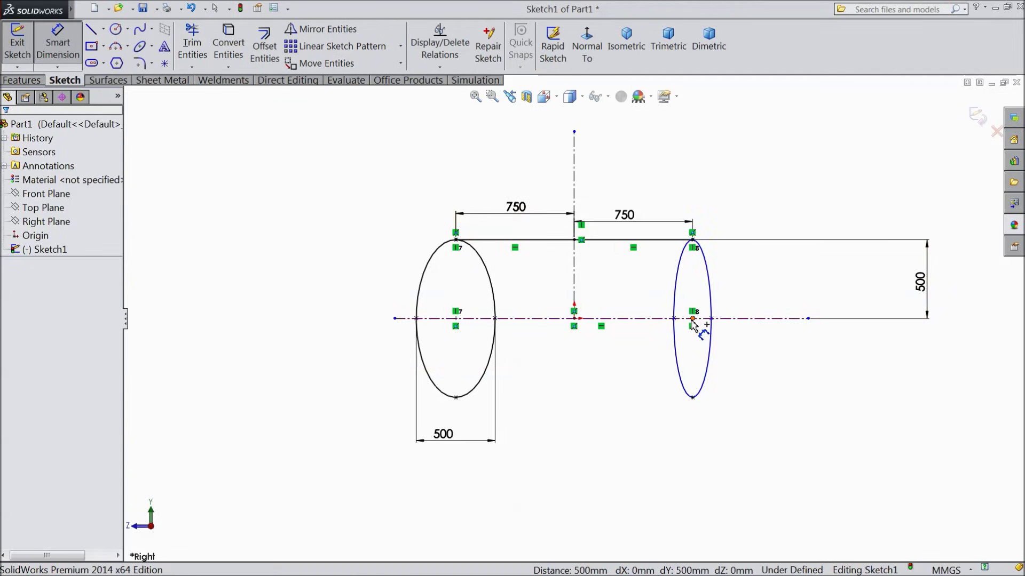
pyautogui.click(694, 319)
pyautogui.click(711, 319)
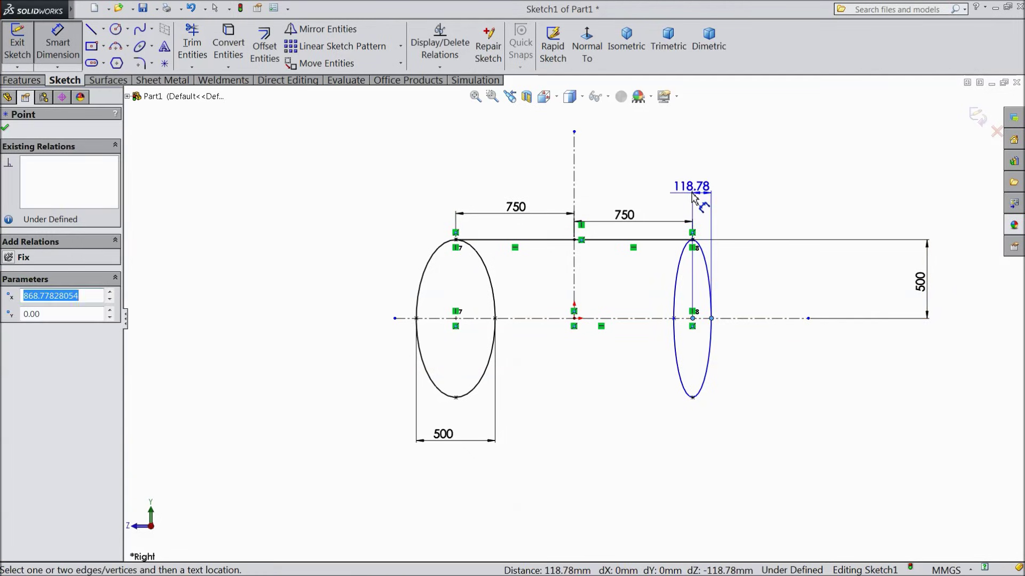
pyautogui.click(695, 176)
pyautogui.write('250')
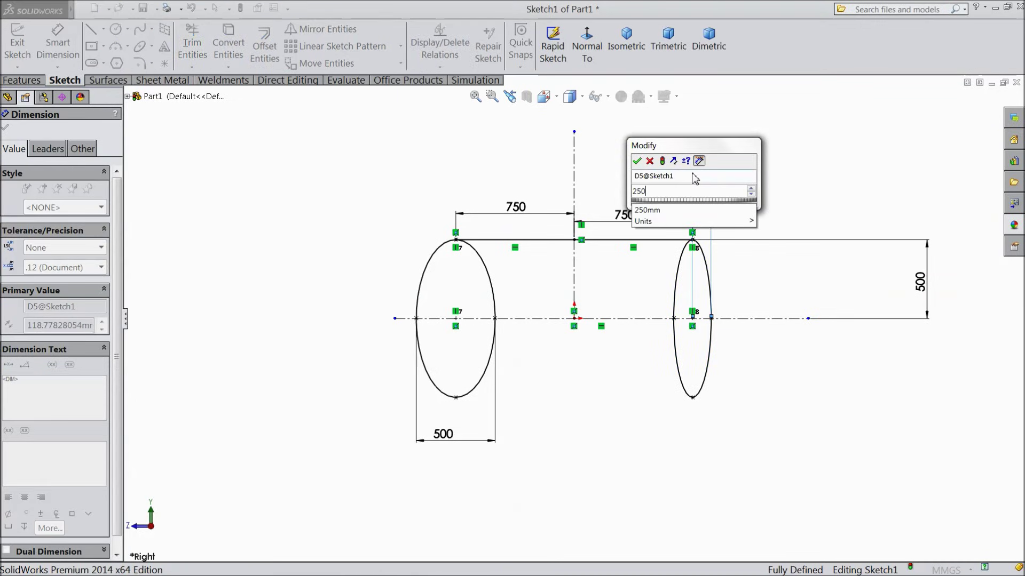
pyautogui.click(637, 161)
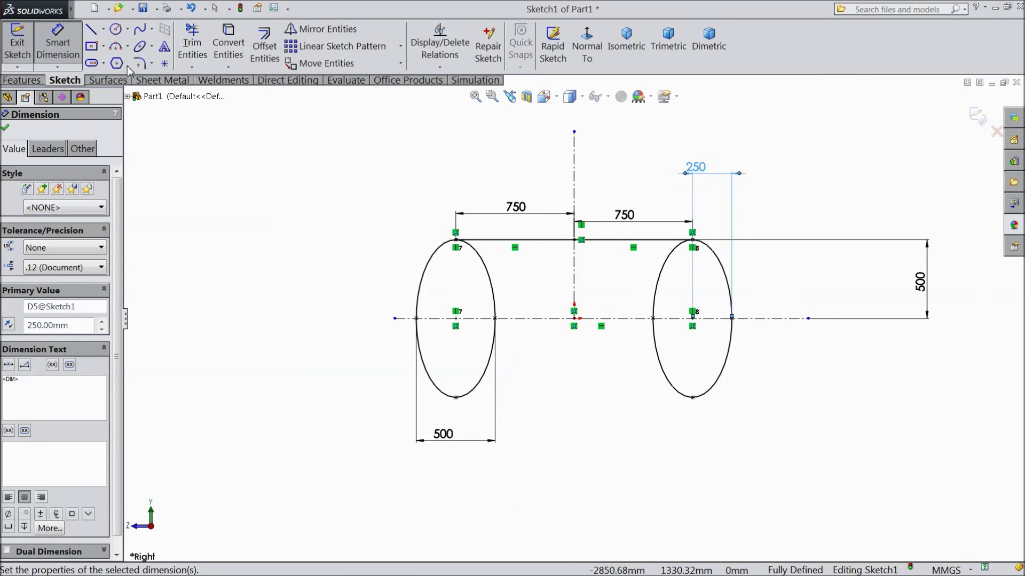
# Trim both ellipses with Trim to closest, keeping only their outer upper quarter arcs above the horizontal centerline
pyautogui.click(203, 50)
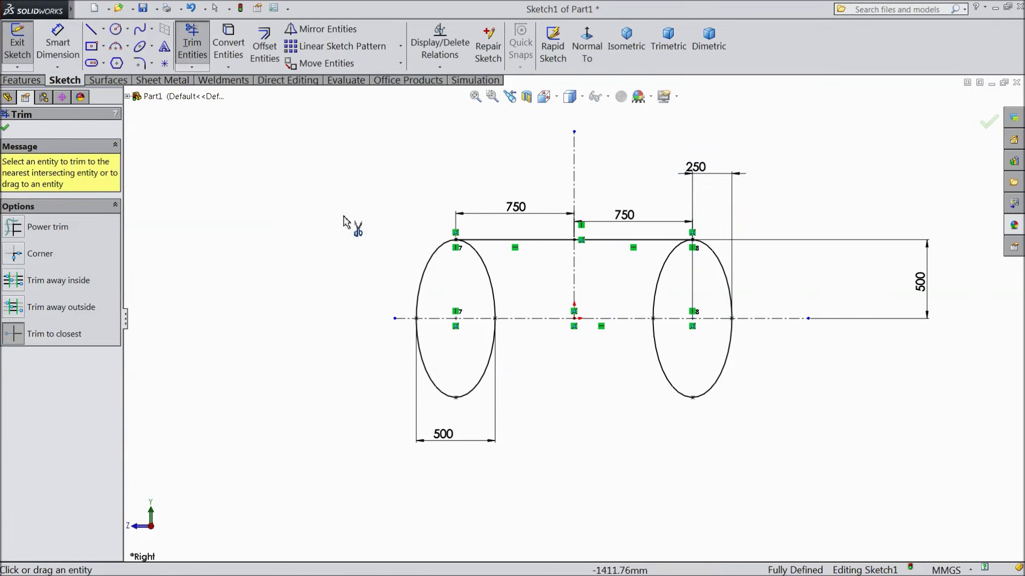
pyautogui.click(485, 386)
pyautogui.click(493, 306)
pyautogui.click(664, 373)
pyautogui.click(657, 299)
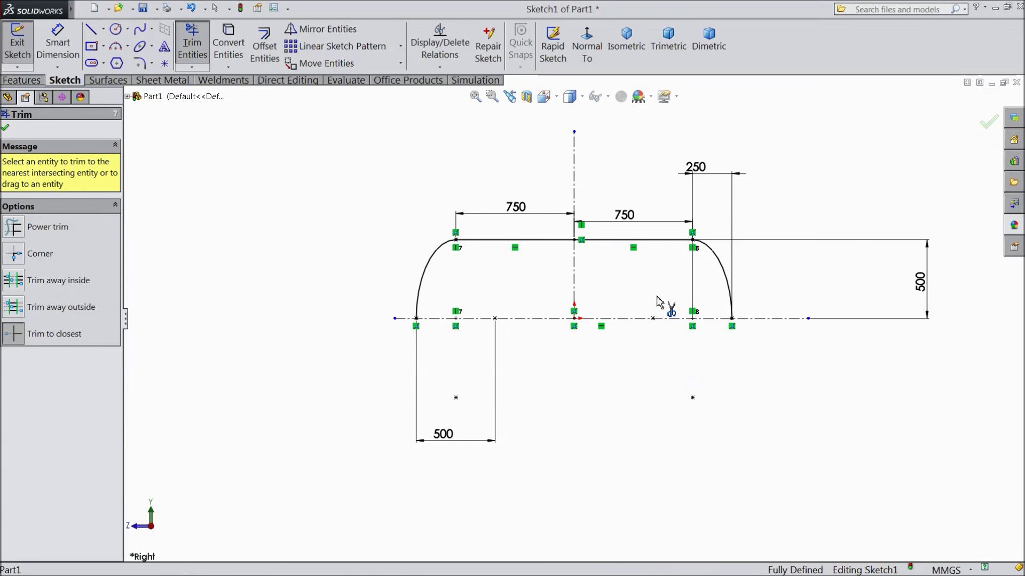
pyautogui.click(5, 128)
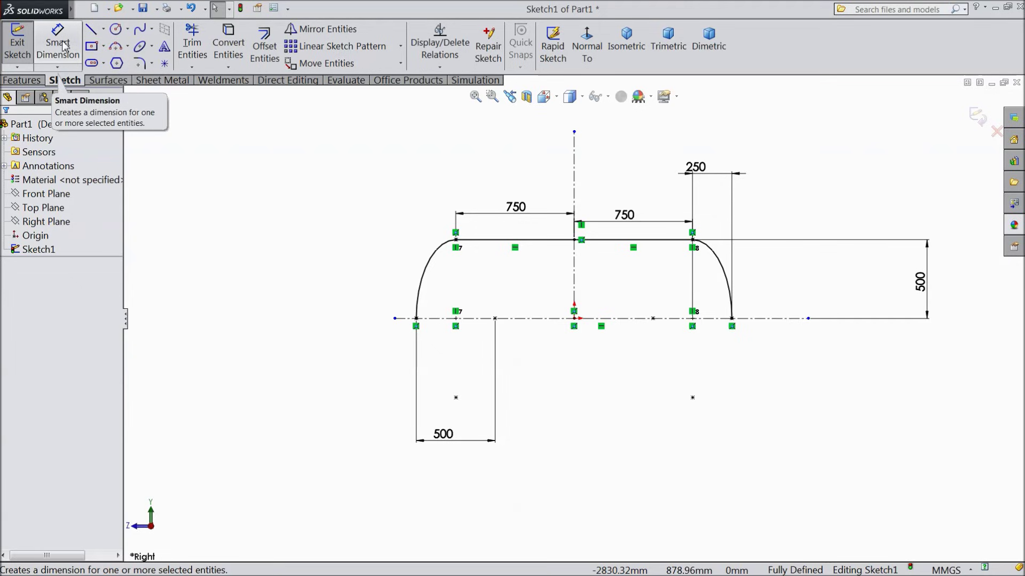
# Set up a 360-degree revolved boss of the tank profile with the horizontal centerline as the axis of revolution
pyautogui.click(22, 80)
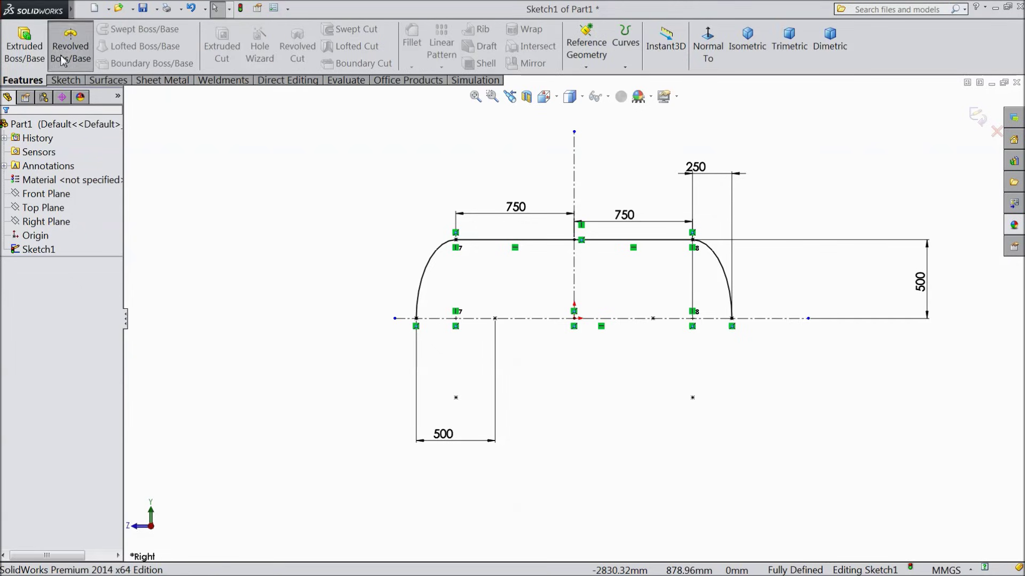
pyautogui.click(553, 308)
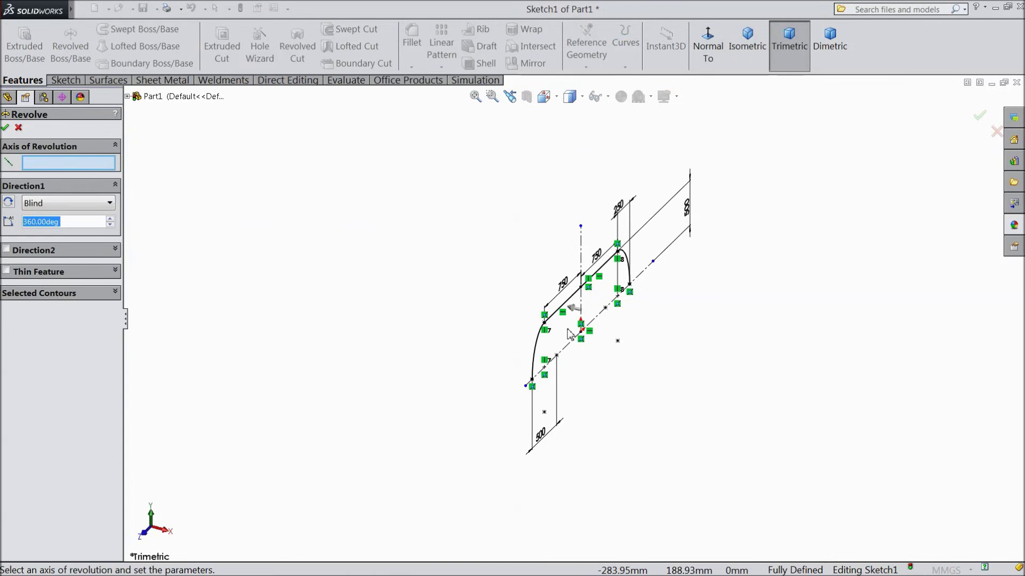
pyautogui.click(587, 325)
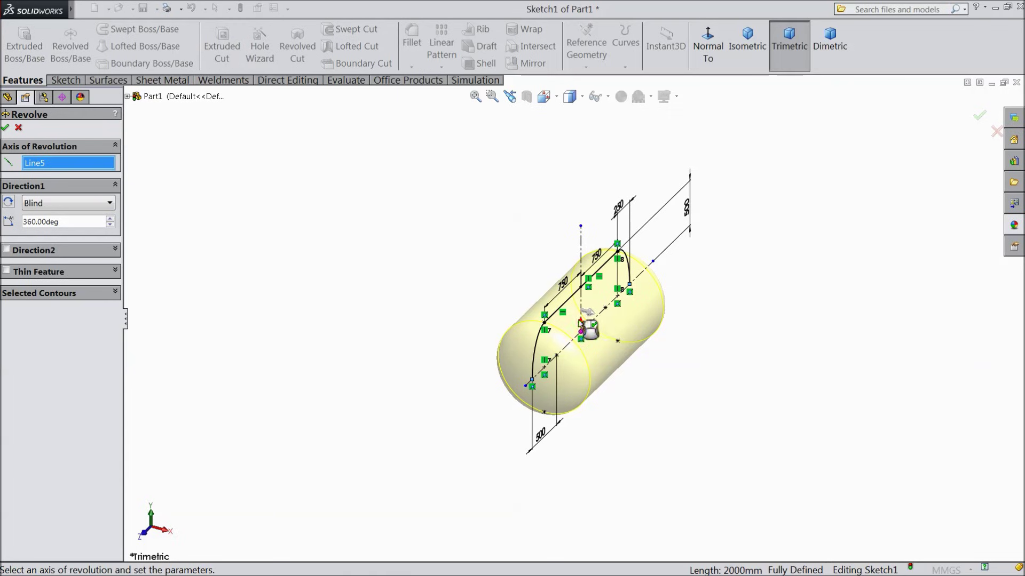
pyautogui.scroll(-3, 607, 351)
pyautogui.scroll(-2, 603, 351)
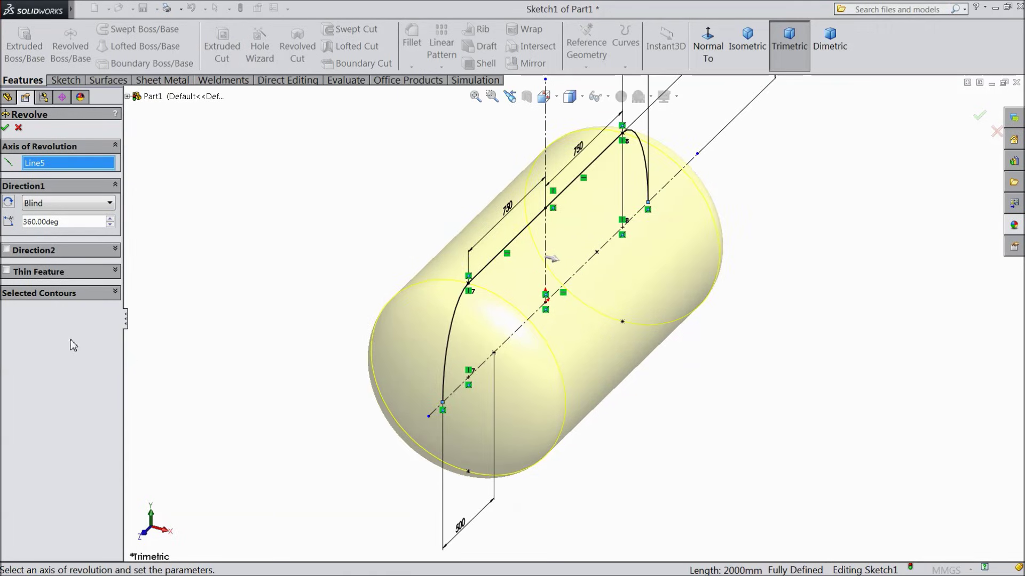
# Make the revolve a one-direction thin feature 9.51 mm thick, using the enclosed region under the profile as the selected contour
pyautogui.click(5, 272)
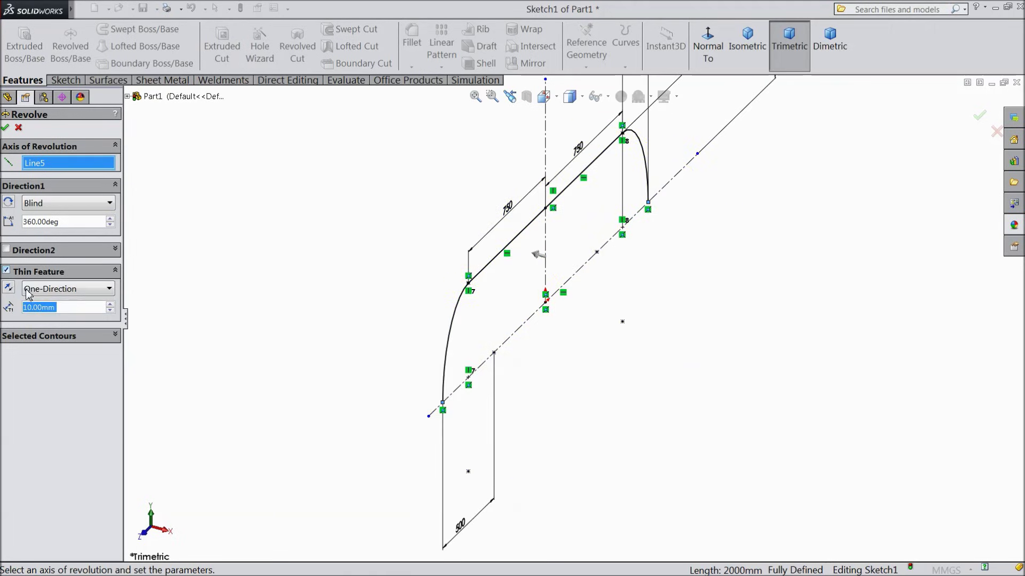
pyautogui.write('9.51')
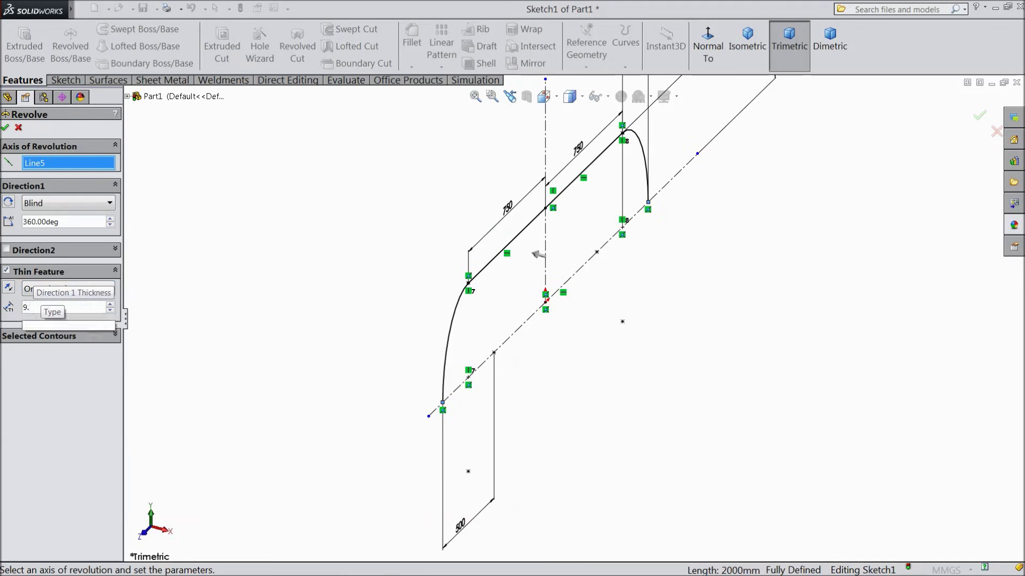
pyautogui.press('Return')
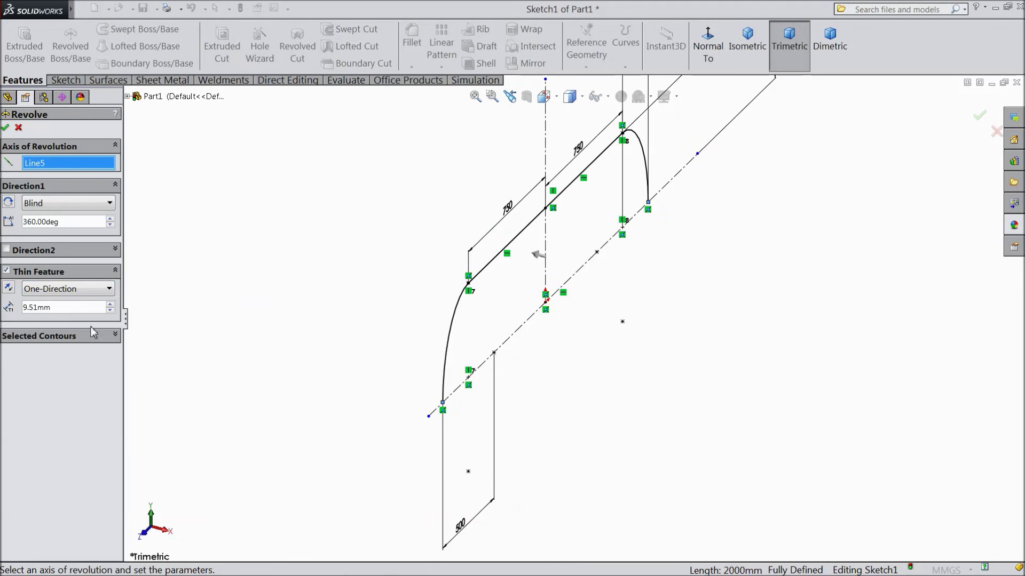
pyautogui.click(77, 337)
pyautogui.click(499, 320)
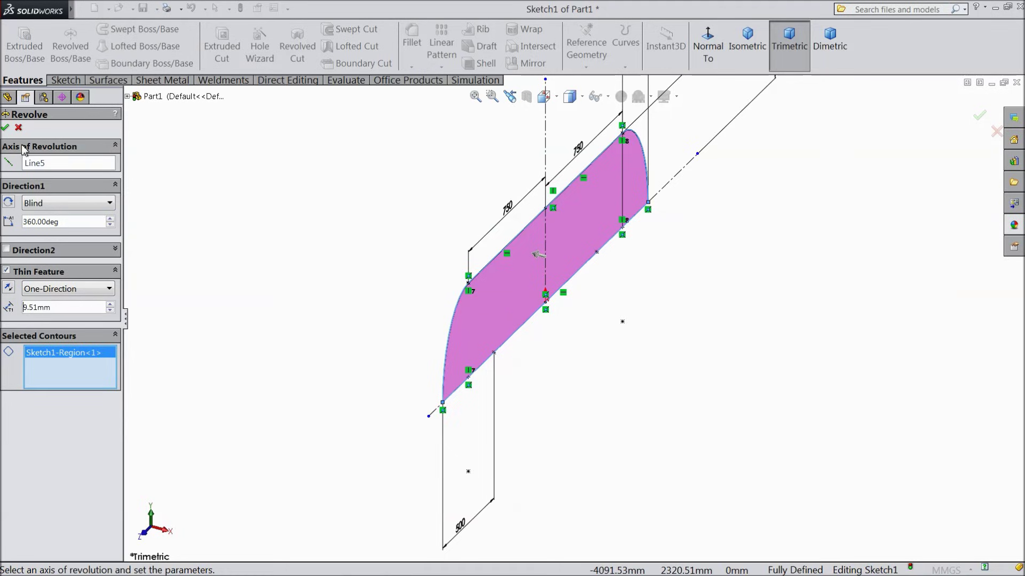
pyautogui.click(7, 129)
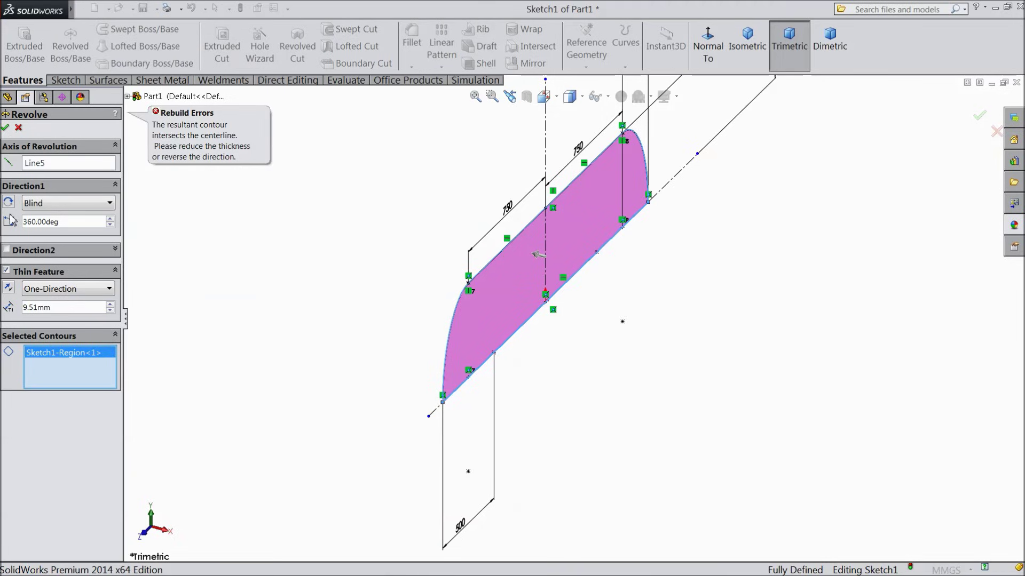
# Reverse the thin-wall thickness direction and complete the revolved tank shell
pyautogui.click(9, 289)
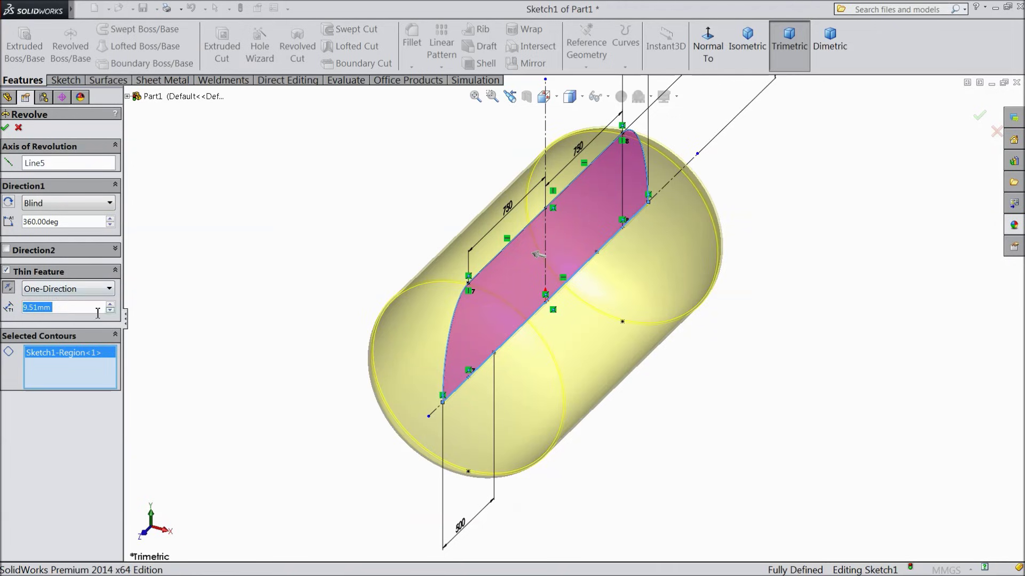
pyautogui.scroll(-3, 443, 267)
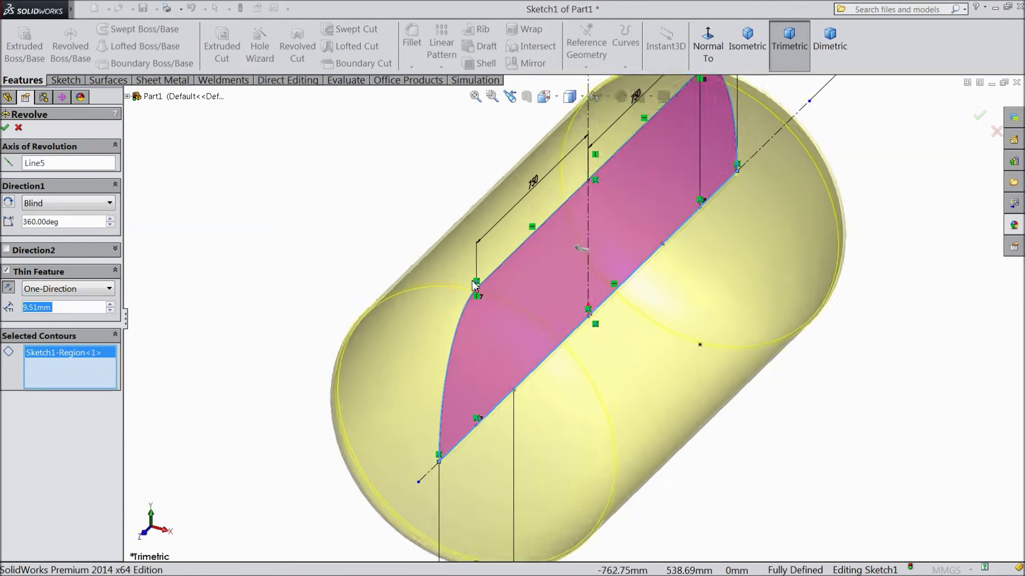
pyautogui.click(6, 128)
# Create a reference plane offset 600 mm above the Top Plane
pyautogui.scroll(3, 346, 304)
pyautogui.moveTo(346, 304); pyautogui.dragTo(288, 315, button='middle')
pyautogui.click(43, 208)
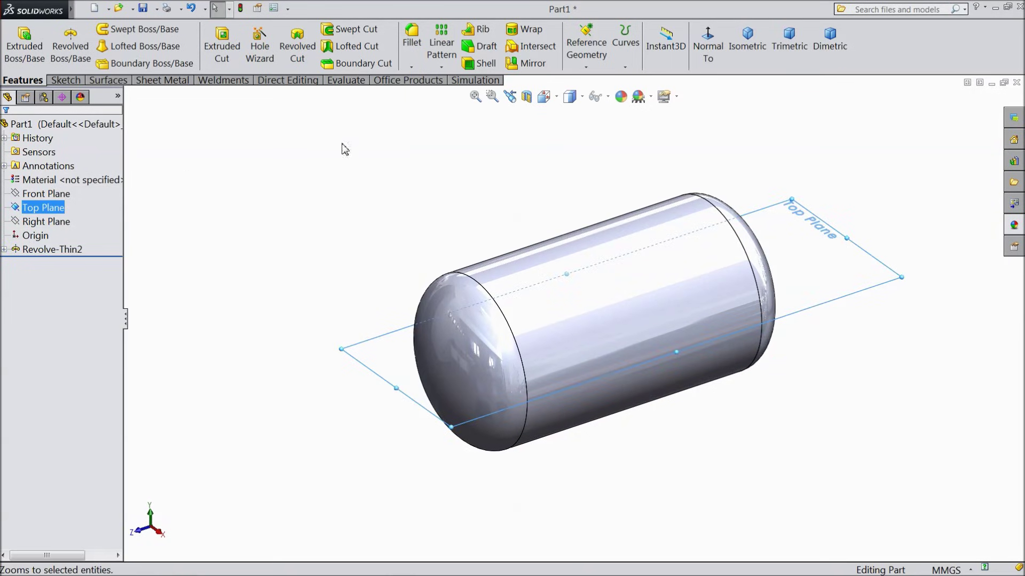
pyautogui.click(586, 66)
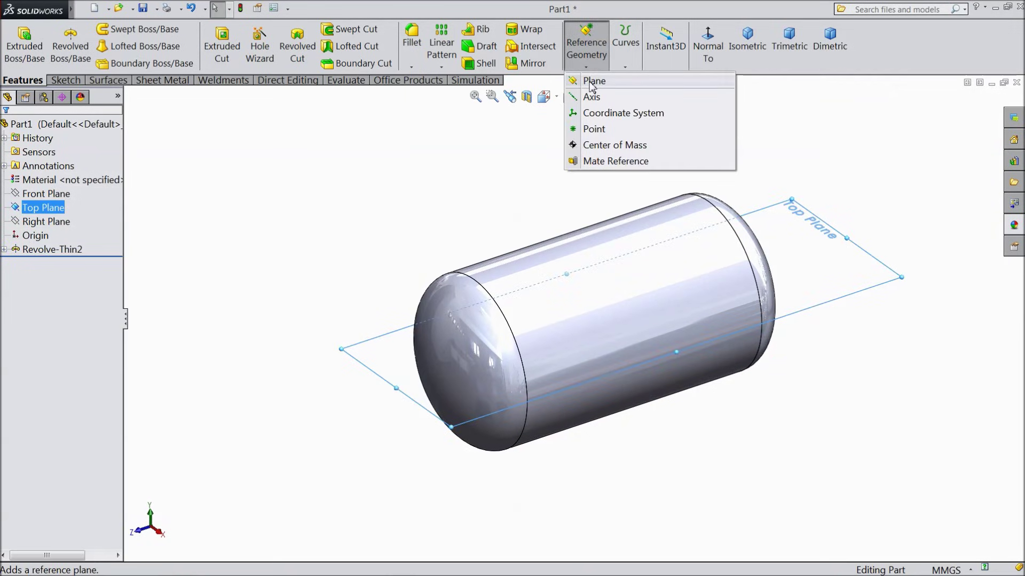
pyautogui.click(592, 81)
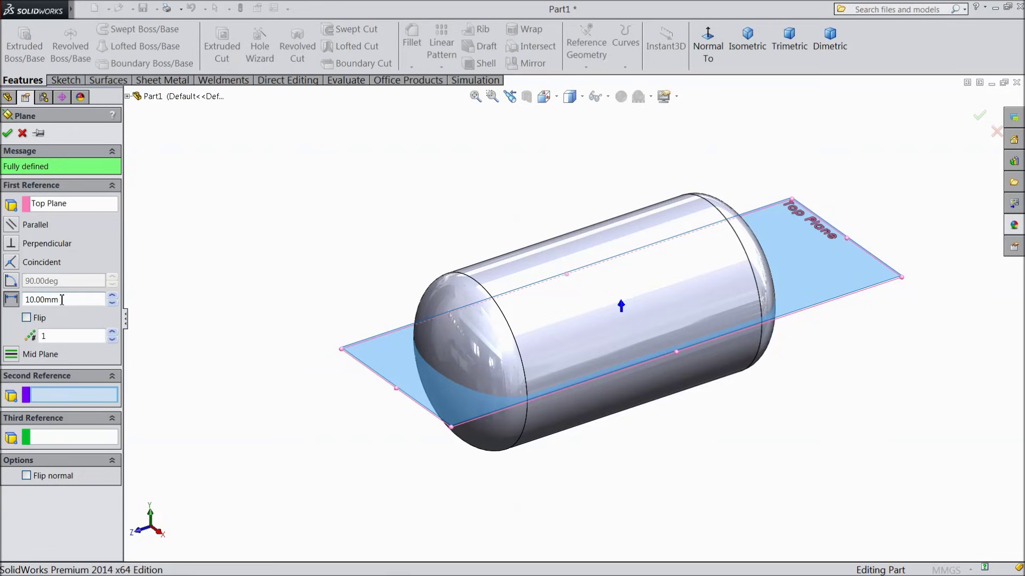
pyautogui.doubleClick(31, 302)
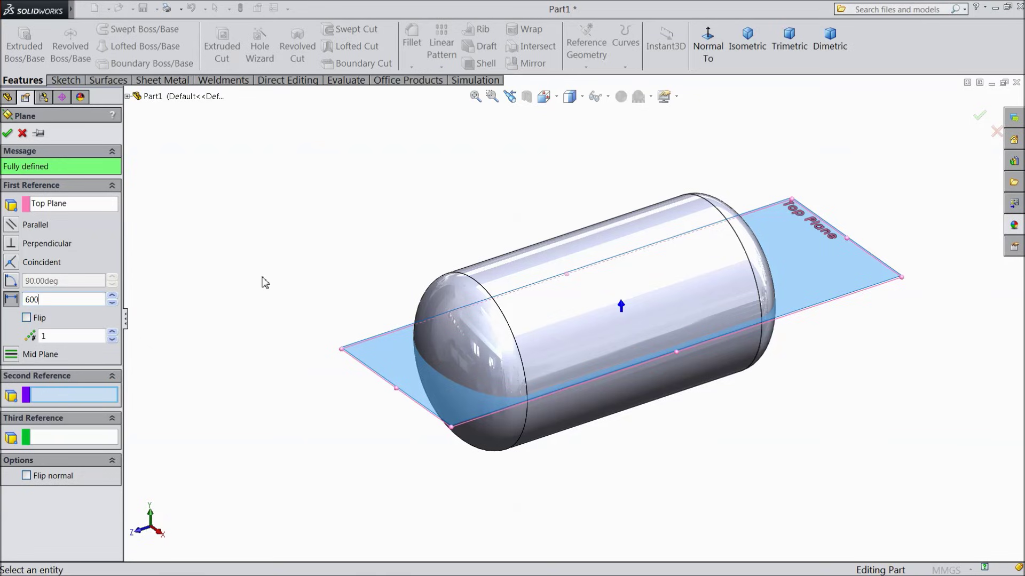
pyautogui.write('600')
pyautogui.press('Return')
pyautogui.click(8, 133)
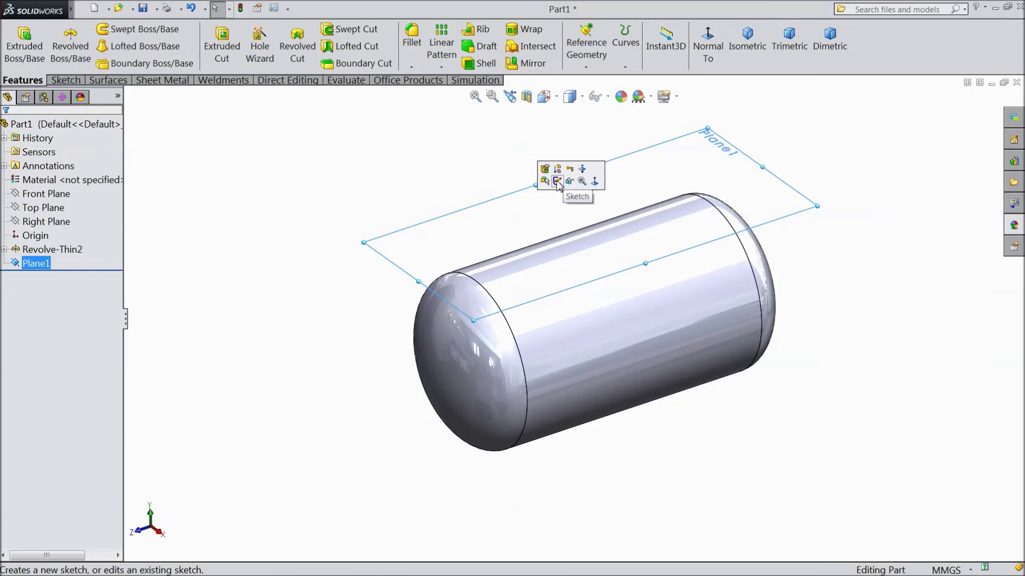
# Start a sketch on the plane above the tank and draw a circle of about 375 mm diameter centred on the origin
pyautogui.click(559, 176)
pyautogui.click(708, 48)
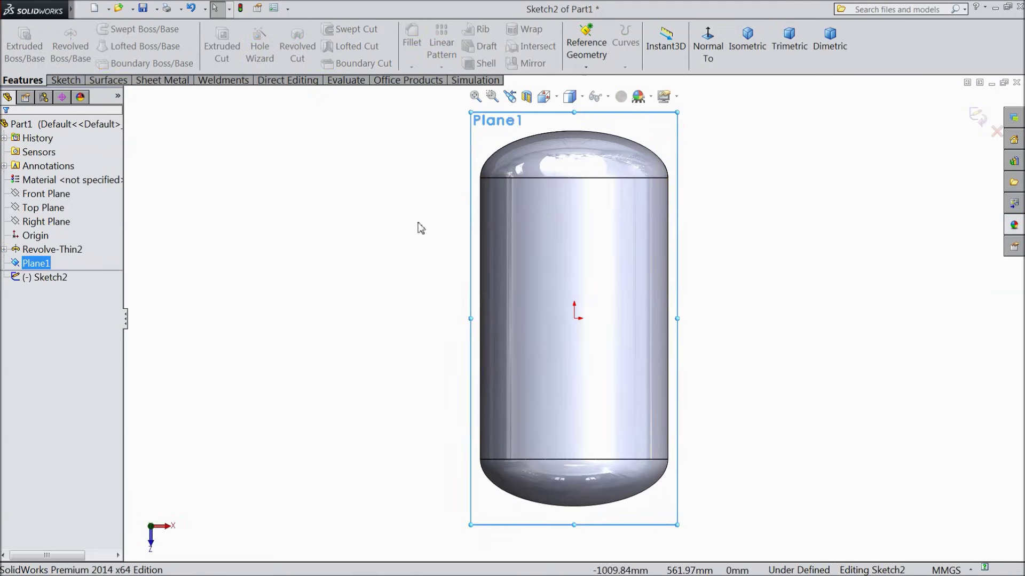
pyautogui.click(66, 81)
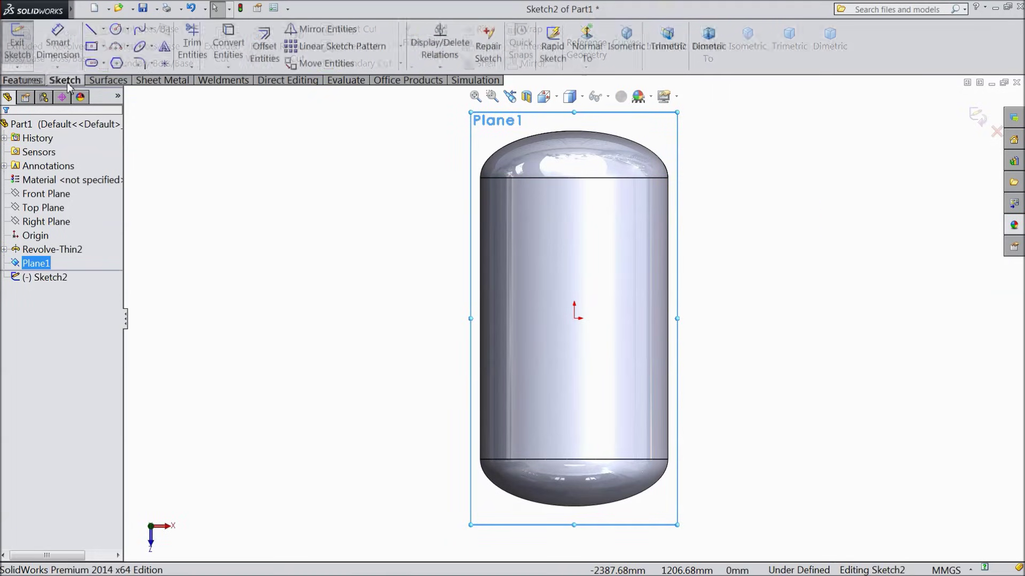
pyautogui.click(116, 29)
pyautogui.click(575, 320)
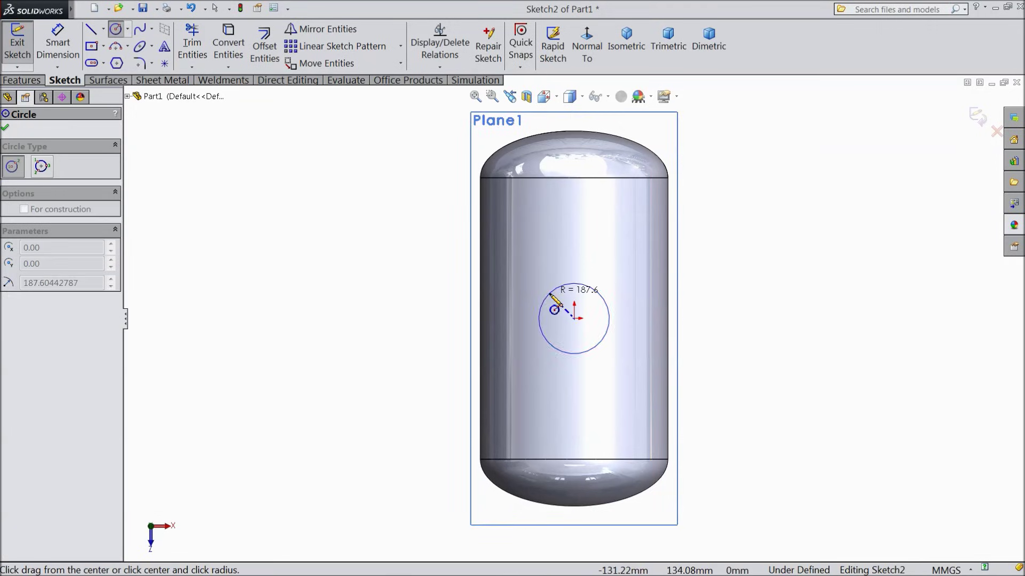
pyautogui.click(549, 294)
# Dimension the circle's diameter to 100 mm
pyautogui.click(58, 53)
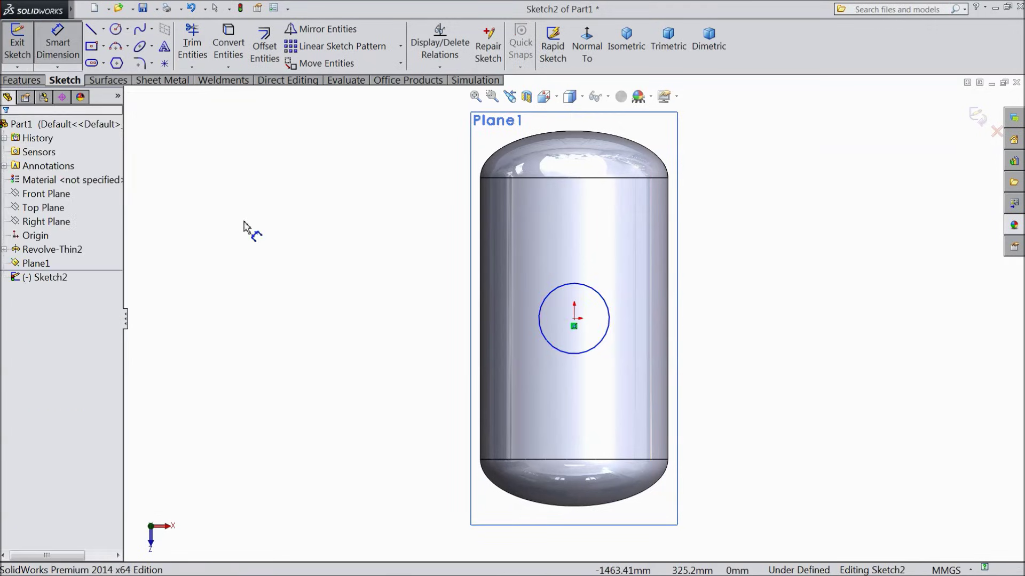
pyautogui.click(607, 339)
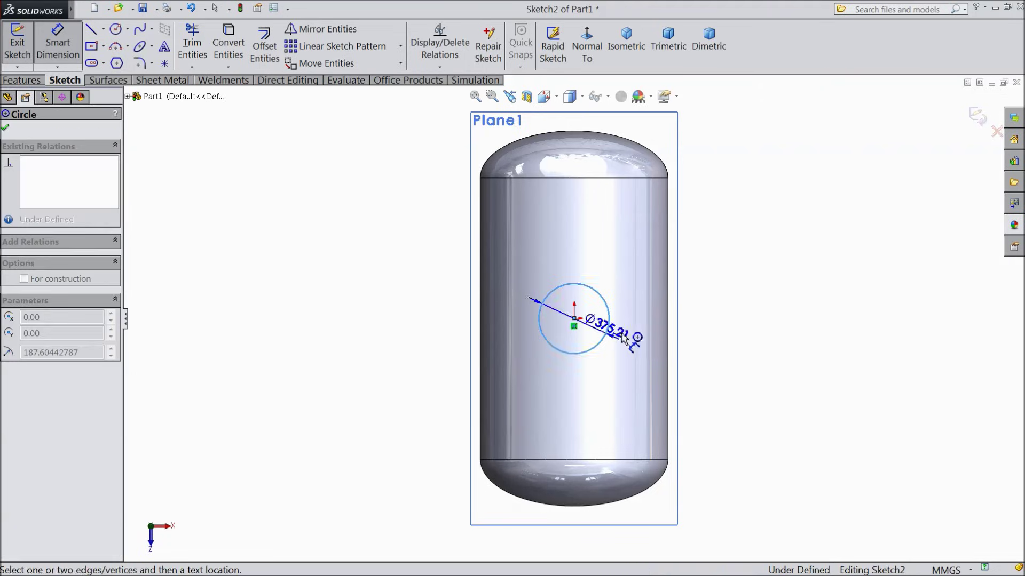
pyautogui.write('100')
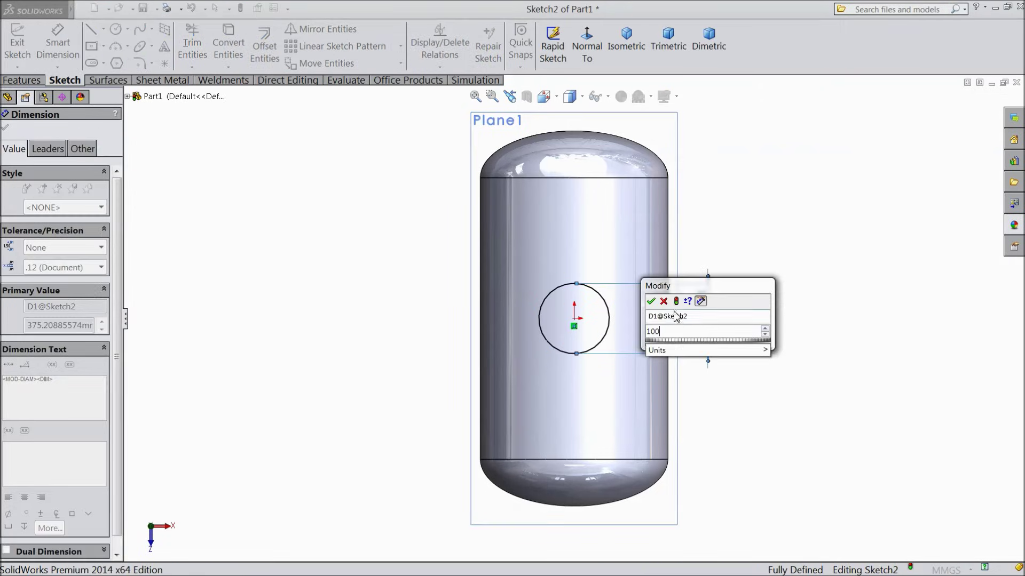
pyautogui.click(651, 302)
pyautogui.scroll(-3, 584, 328)
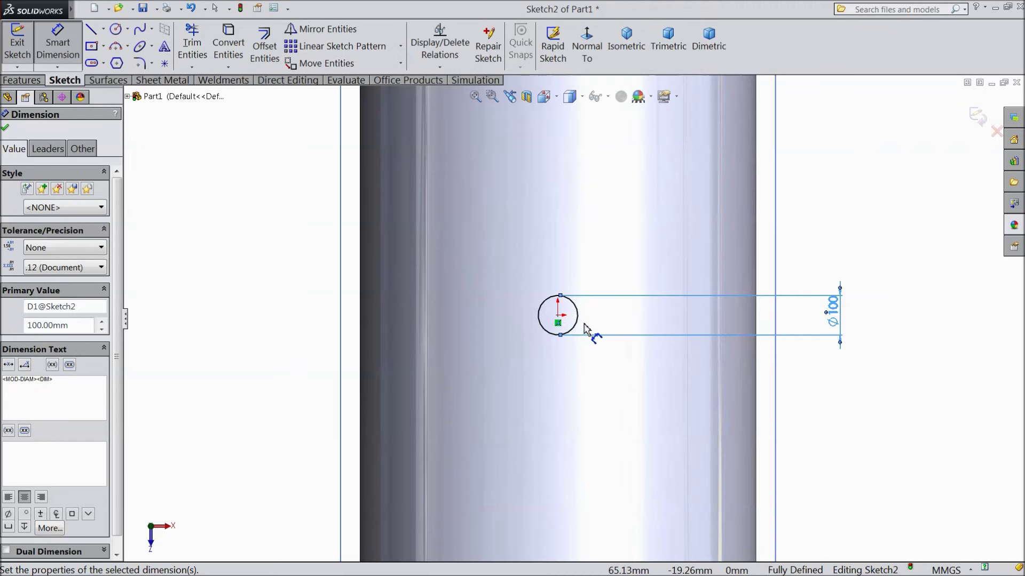
pyautogui.scroll(-2, 583, 328)
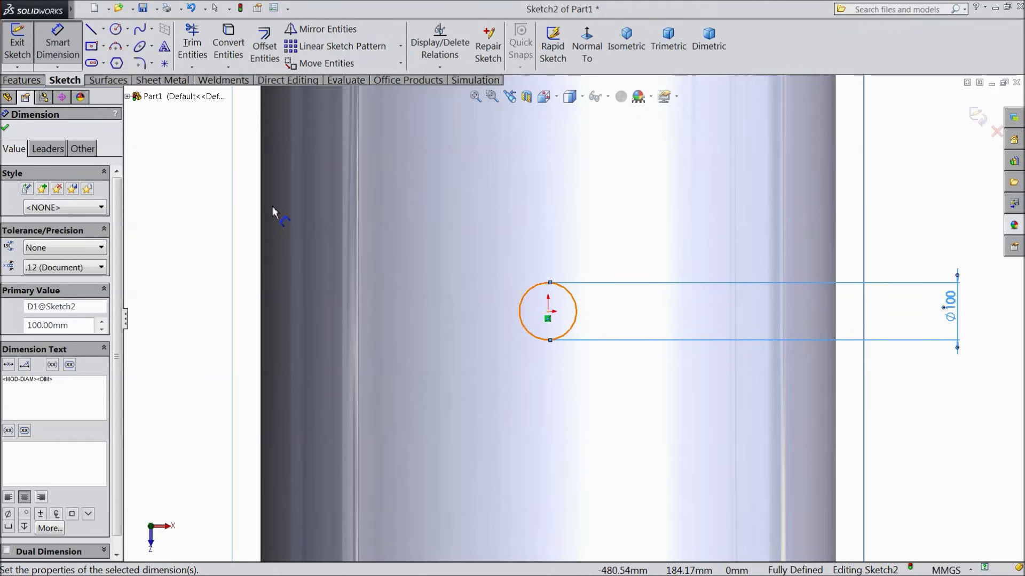
# Sketch a smaller concentric circle at the origin, dimension its diameter to 80 mm, and finish the sketch
pyautogui.click(115, 29)
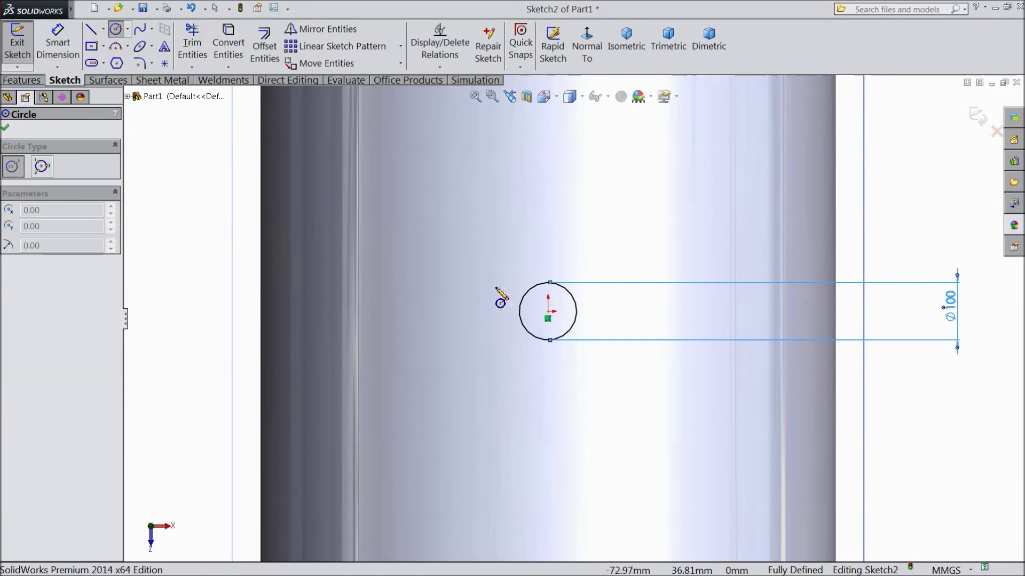
pyautogui.click(547, 311)
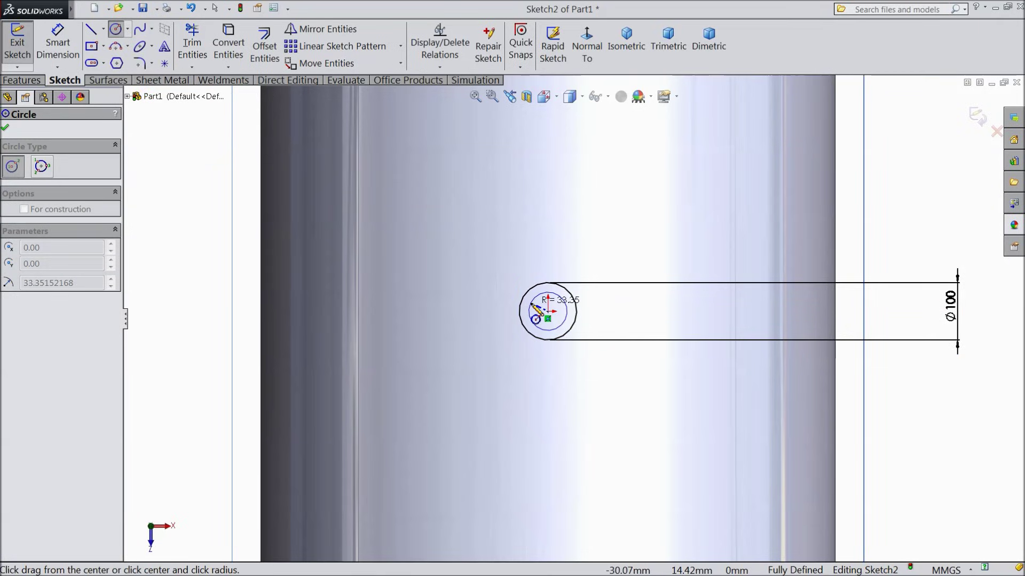
pyautogui.click(532, 306)
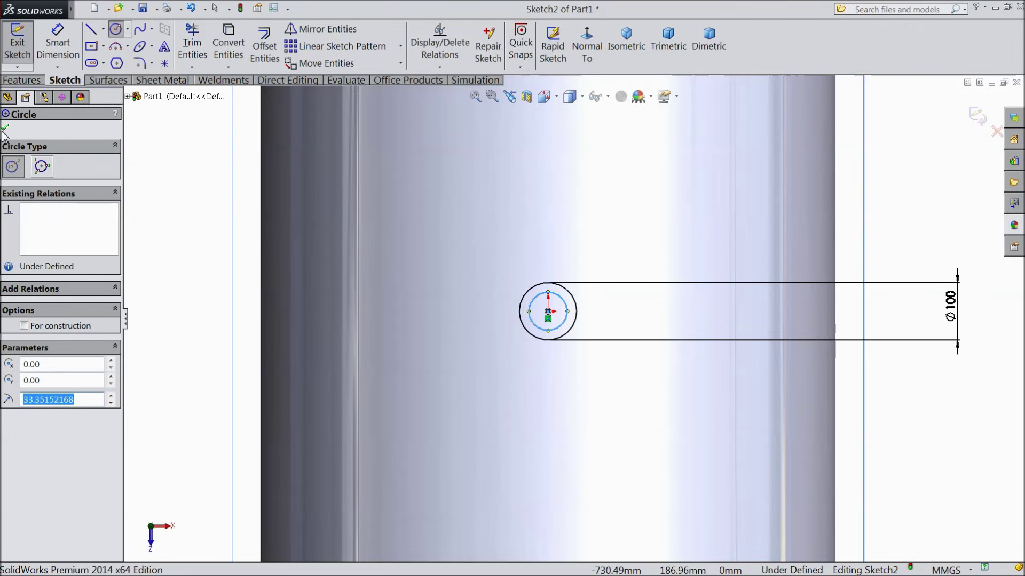
pyautogui.click(55, 51)
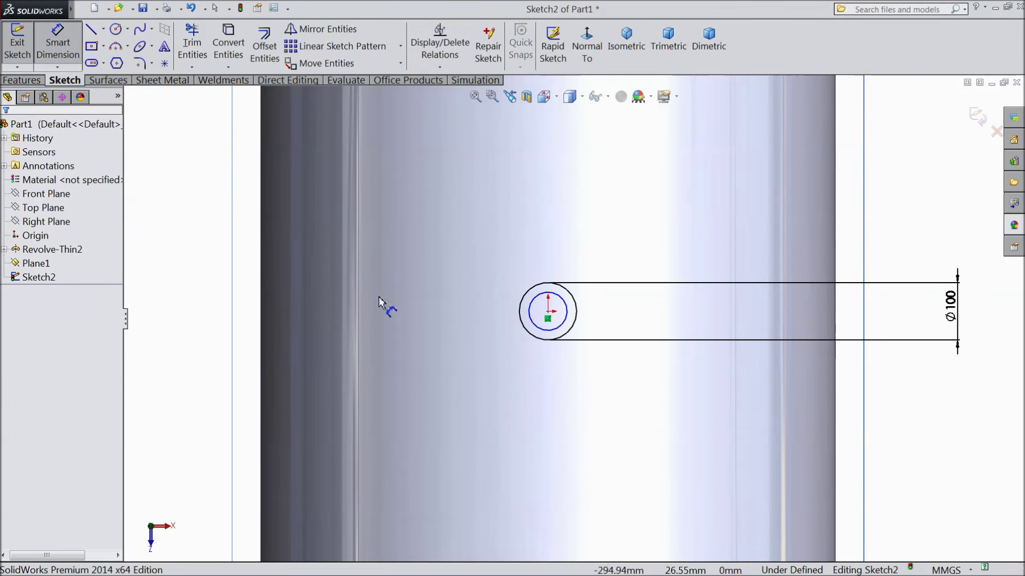
pyautogui.click(531, 321)
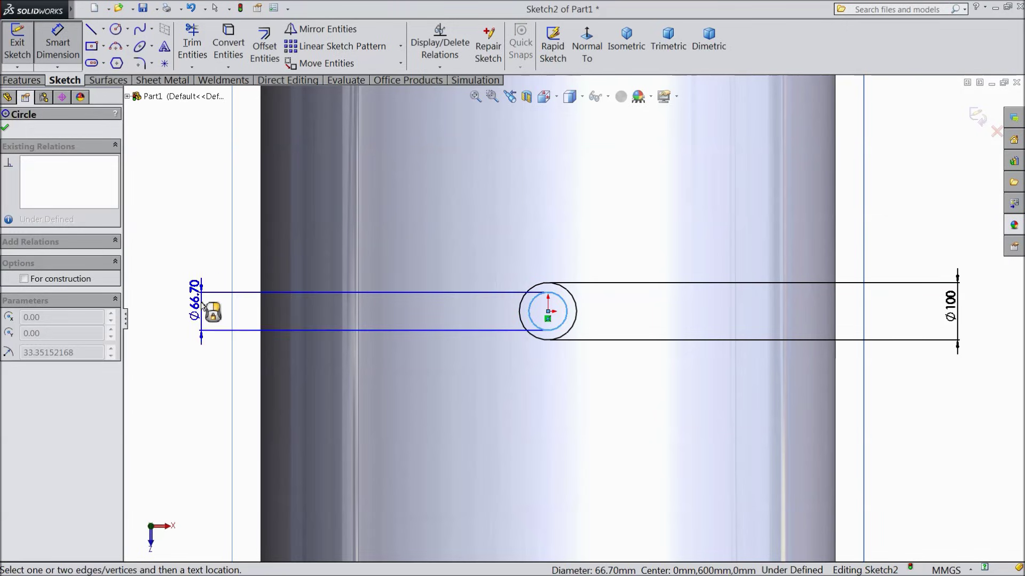
pyautogui.click(201, 305)
pyautogui.write('80')
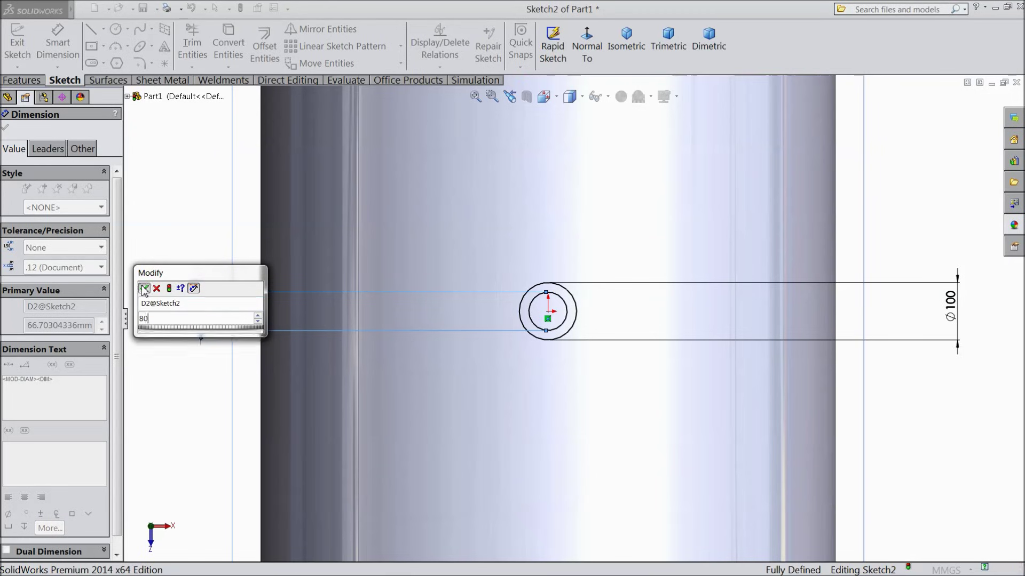
pyautogui.click(144, 289)
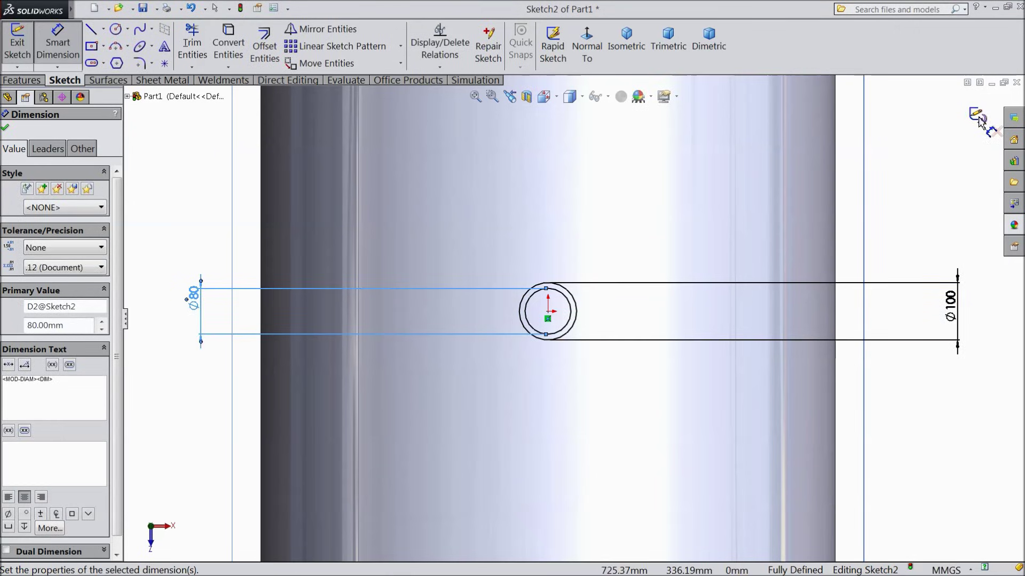
pyautogui.click(977, 116)
# Extrude the 100 mm circle as a merged boss down to the tank shell with the Up To Next end condition
pyautogui.click(668, 309)
pyautogui.moveTo(668, 309)
pyautogui.mouseDown(button='middle')
pyautogui.moveTo(654, 240)
pyautogui.moveTo(597, 276)
pyautogui.mouseUp(button='middle')
pyautogui.scroll(-8, 567, 298)
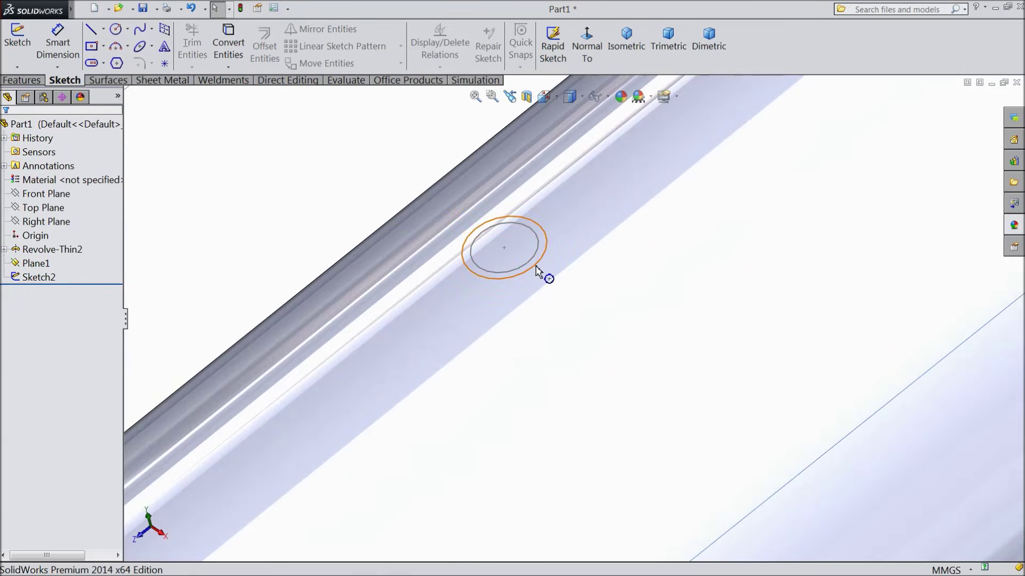
pyautogui.click(536, 271)
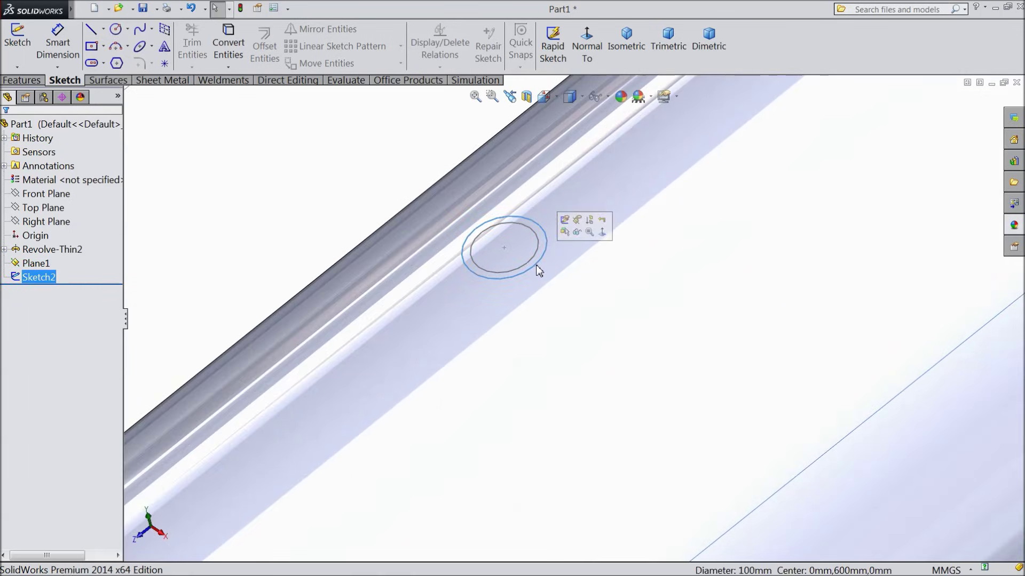
pyautogui.click(33, 81)
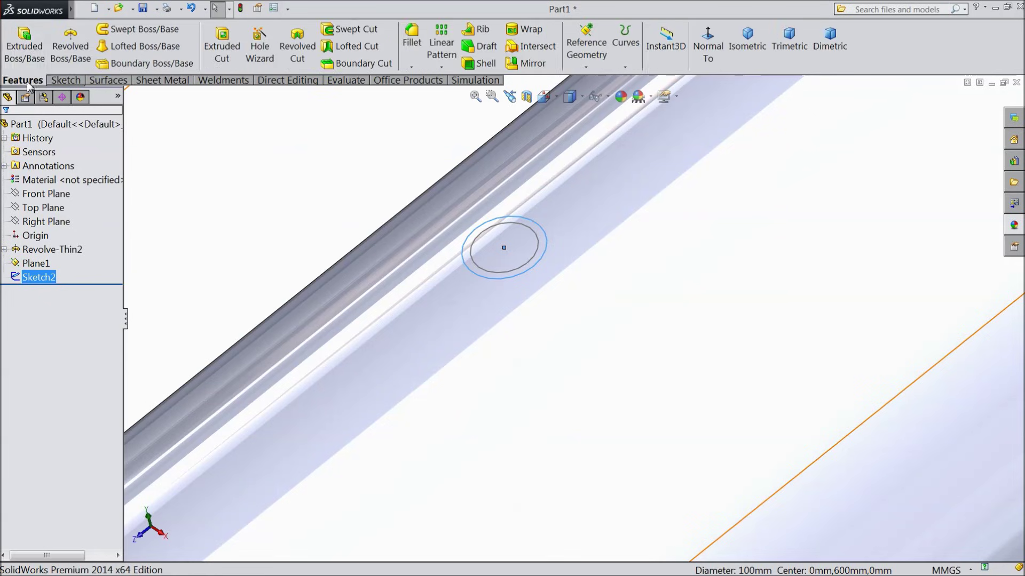
pyautogui.click(25, 51)
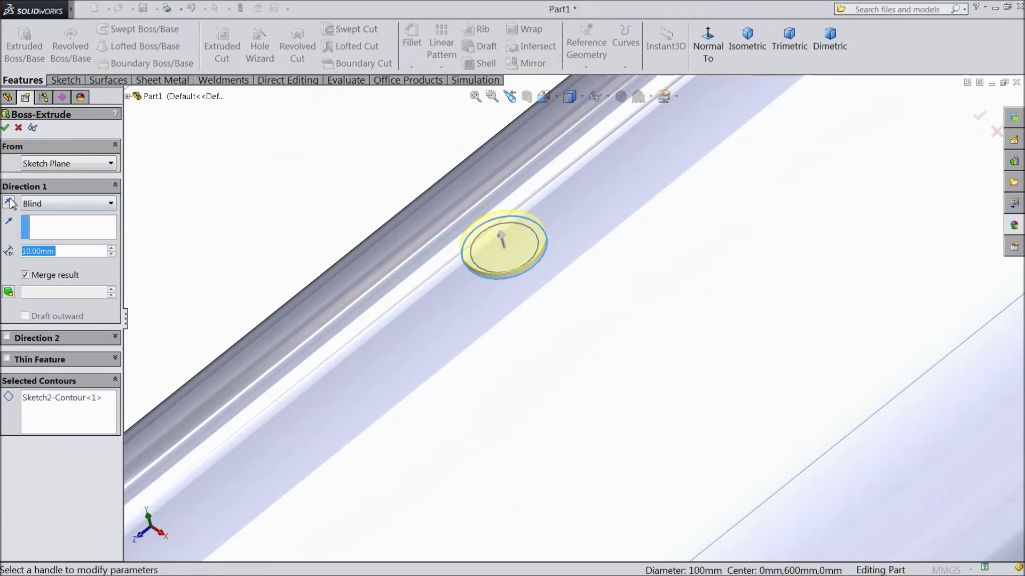
pyautogui.click(56, 204)
pyautogui.click(62, 239)
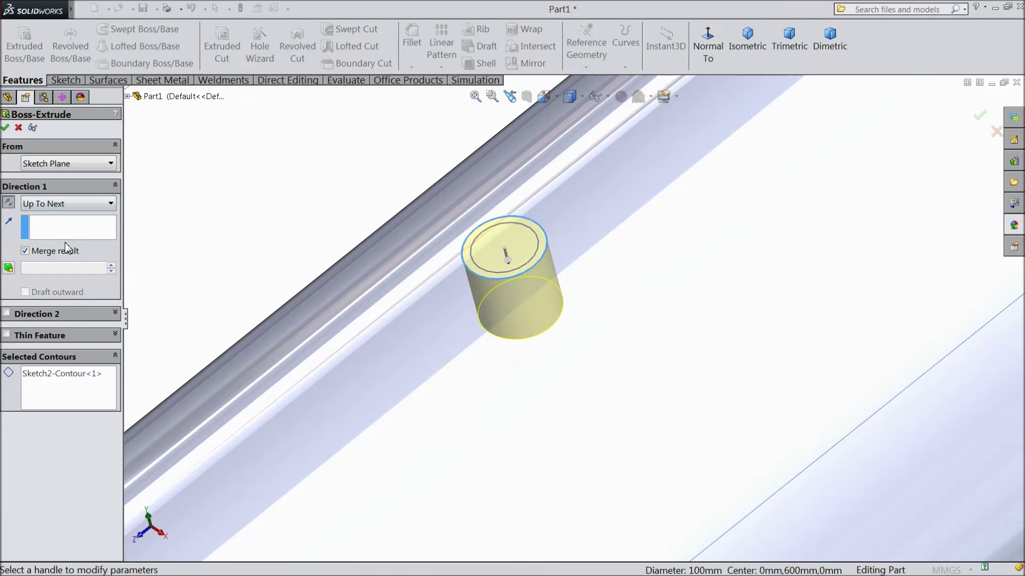
pyautogui.scroll(5, 546, 299)
pyautogui.moveTo(555, 407); pyautogui.dragTo(555, 378, button='middle')
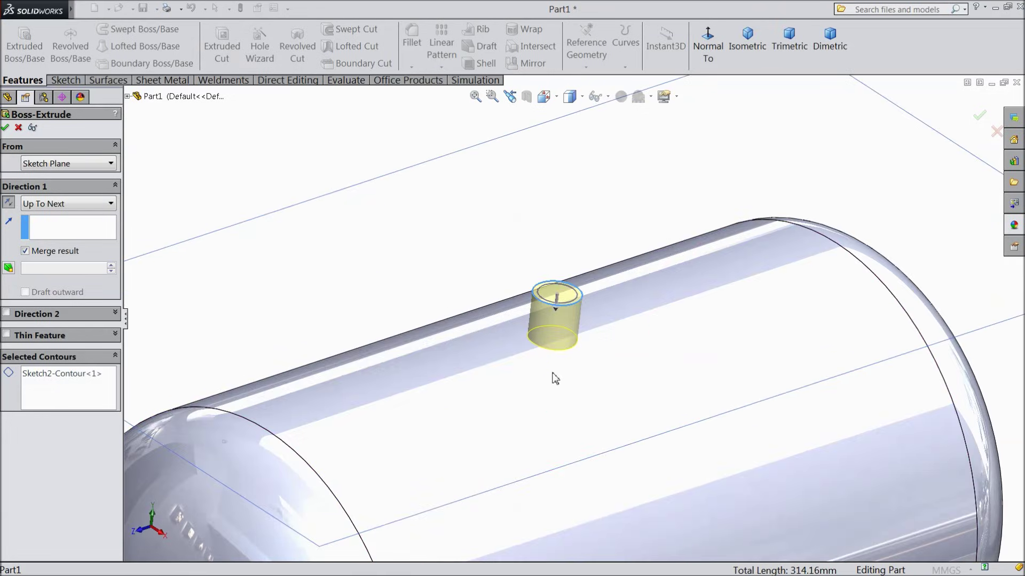
pyautogui.click(5, 128)
# Show the nozzle extrusion's underlying sketch
pyautogui.moveTo(508, 377); pyautogui.dragTo(583, 347, button='middle')
pyautogui.scroll(-2, 660, 186)
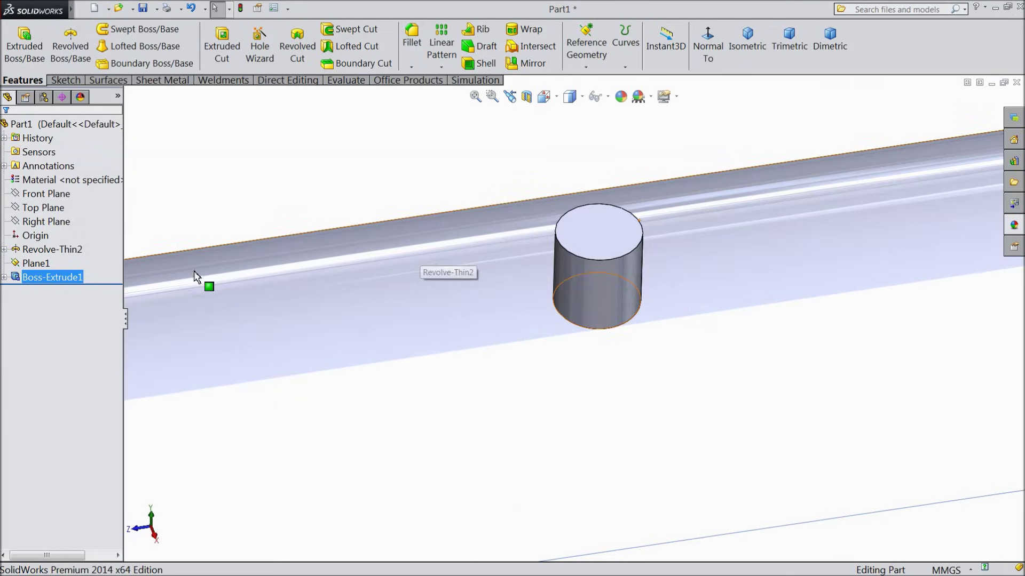
pyautogui.click(4, 278)
pyautogui.click(43, 292)
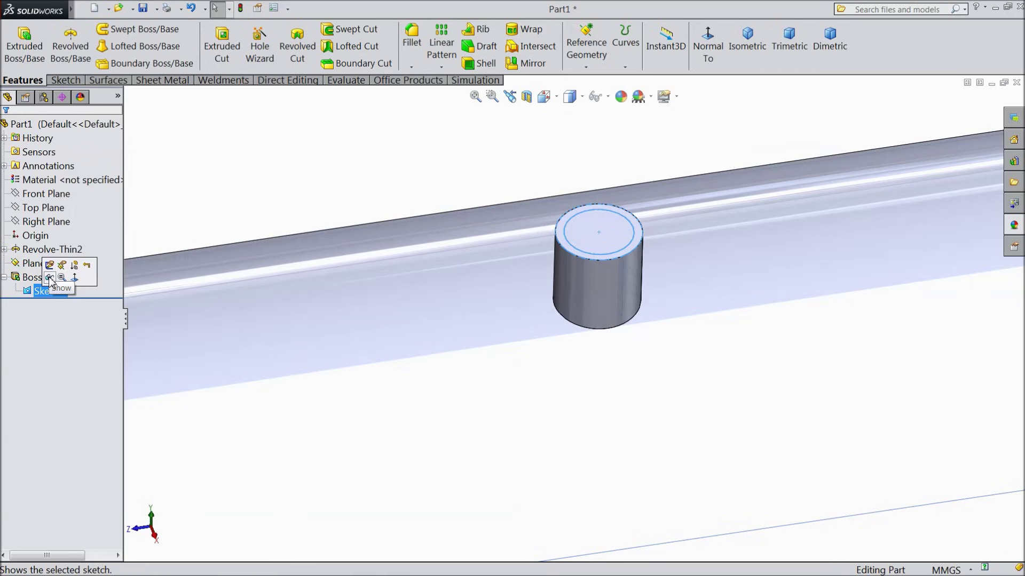
pyautogui.click(49, 277)
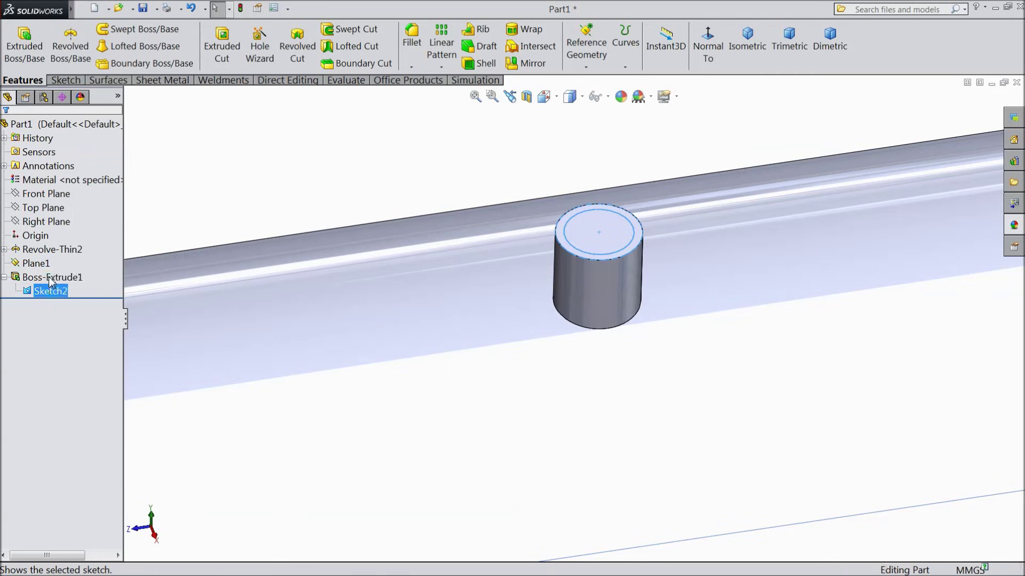
# Cut the 80 mm circle through the nozzle and shell with a blind extruded cut 210 mm deep
pyautogui.click(619, 251)
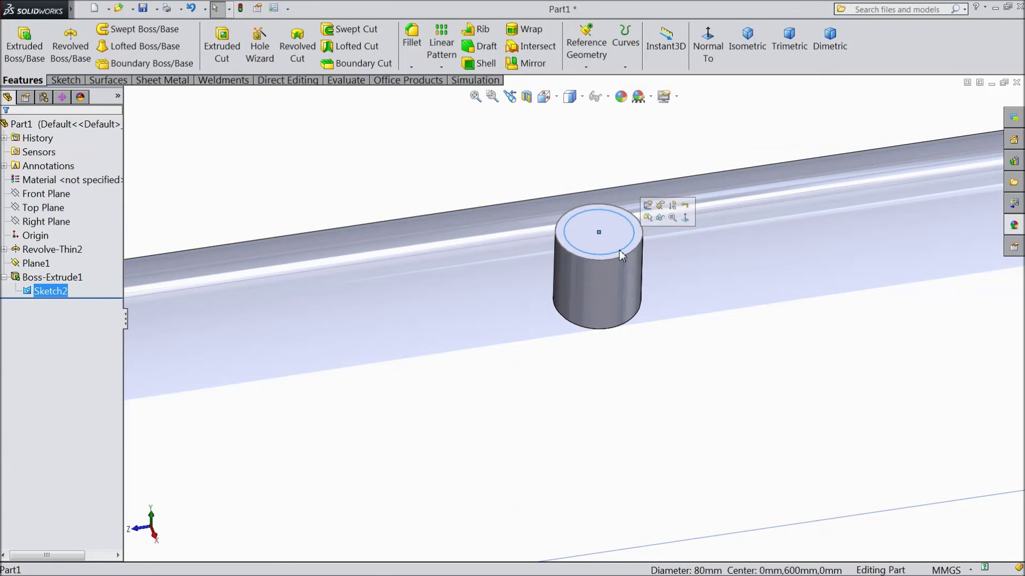
pyautogui.click(221, 47)
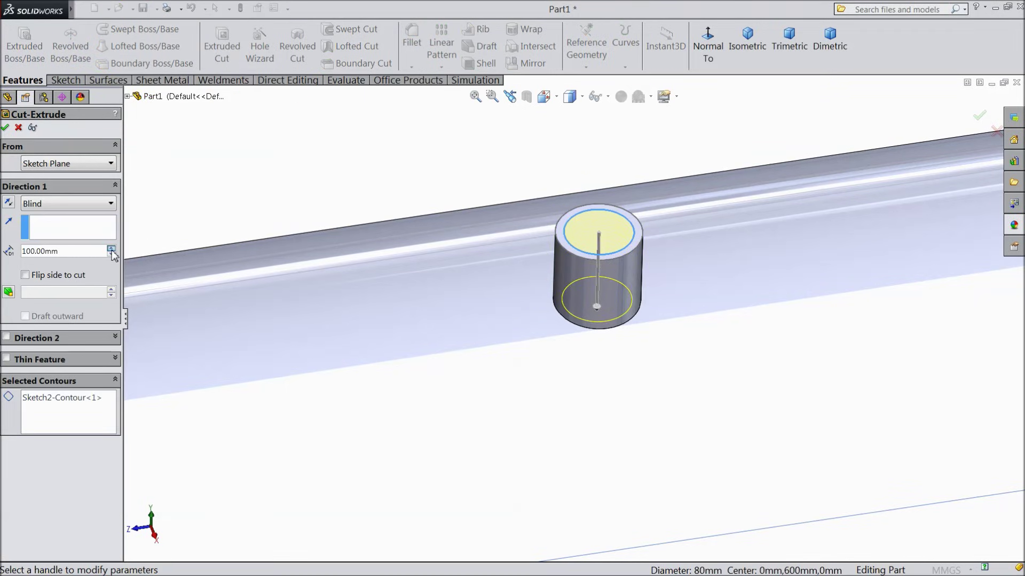
pyautogui.moveTo(322, 318); pyautogui.dragTo(324, 246, button='middle')
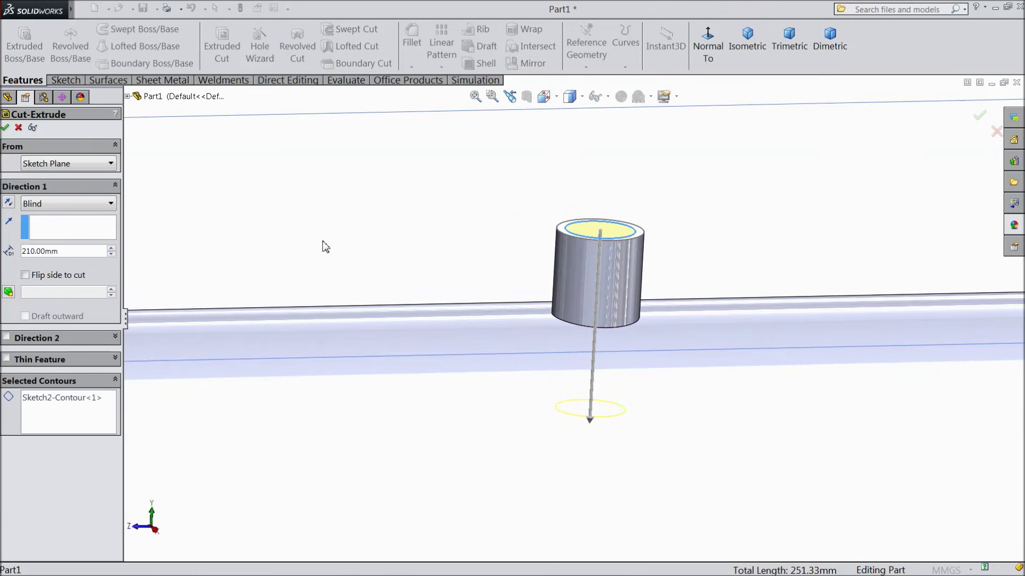
pyautogui.click(6, 128)
pyautogui.moveTo(464, 274); pyautogui.dragTo(613, 363, button='middle')
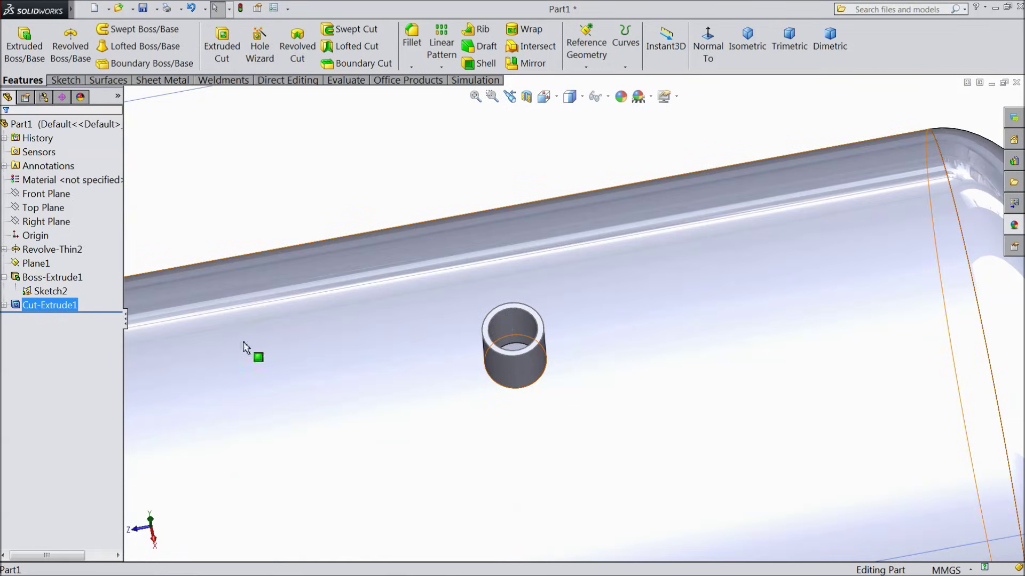
# Create a reference plane offset 350 mm from the Front Plane
pyautogui.click(38, 293)
pyautogui.click(38, 266)
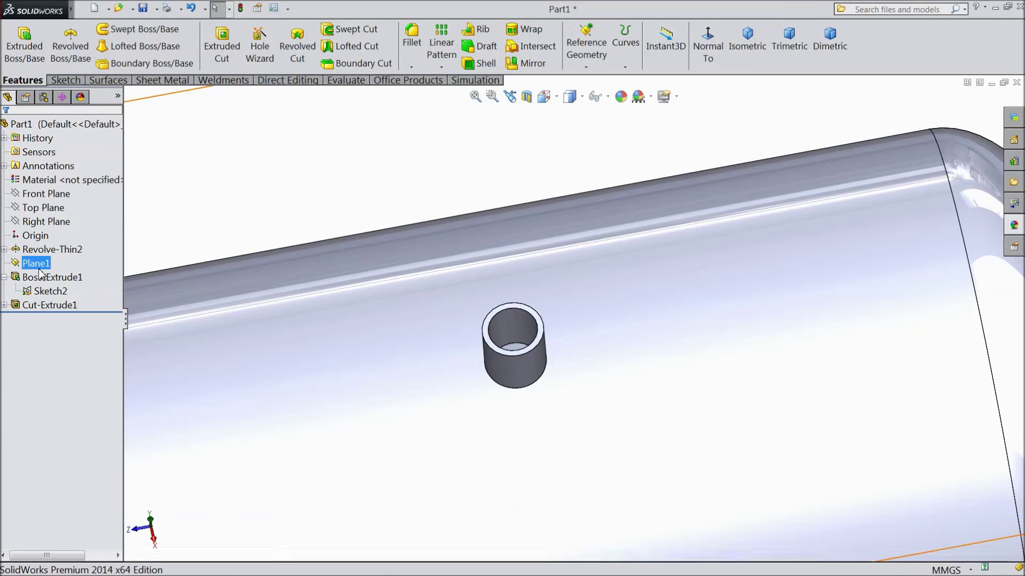
pyautogui.scroll(5, 347, 342)
pyautogui.moveTo(348, 347); pyautogui.dragTo(464, 201, button='middle')
pyautogui.click(305, 219)
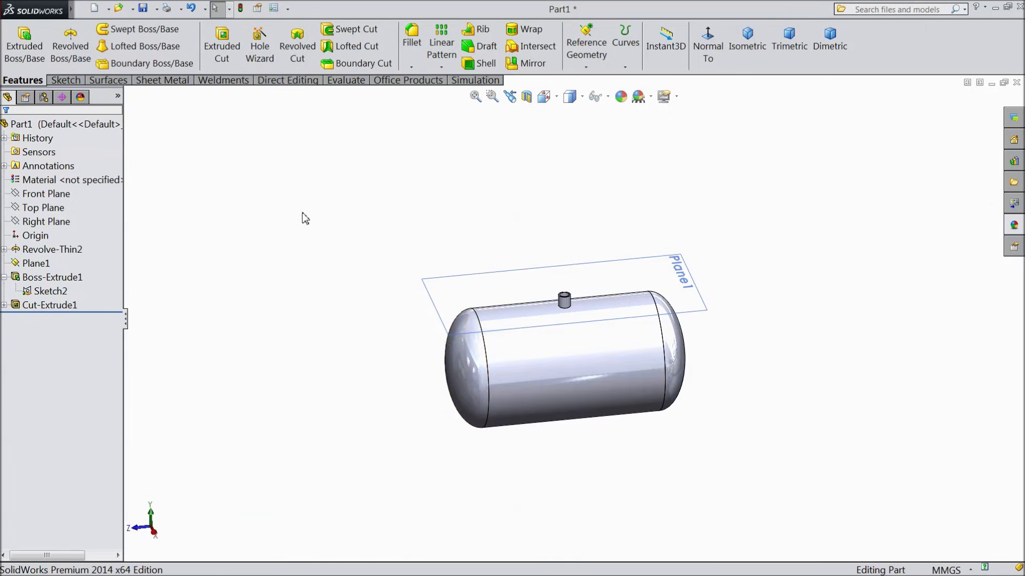
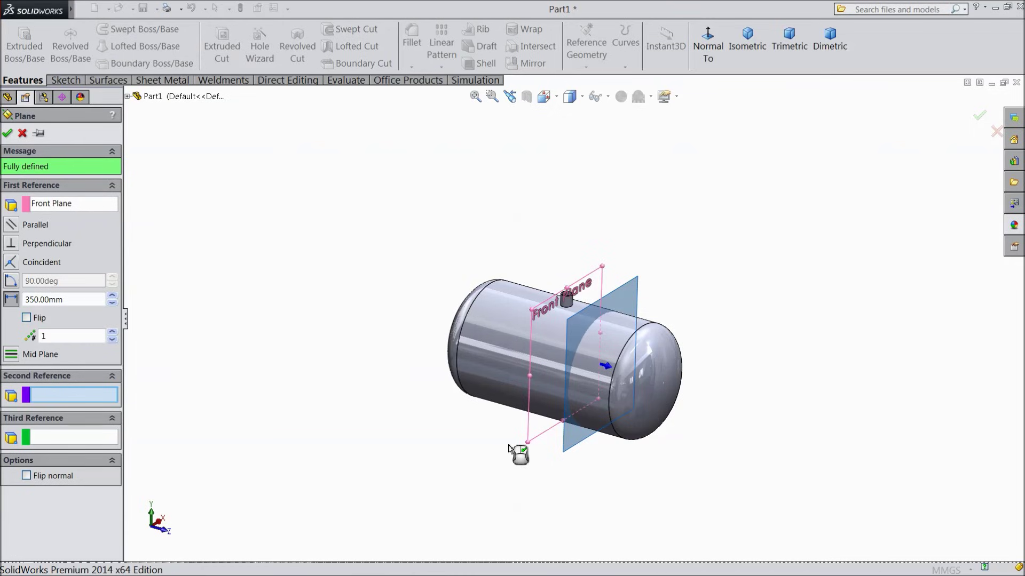
pyautogui.click(6, 133)
# Start a sketch on the 350 mm offset plane and draw a circle about 1157 mm in diameter centred on the origin
pyautogui.scroll(-4, 555, 419)
pyautogui.click(592, 447)
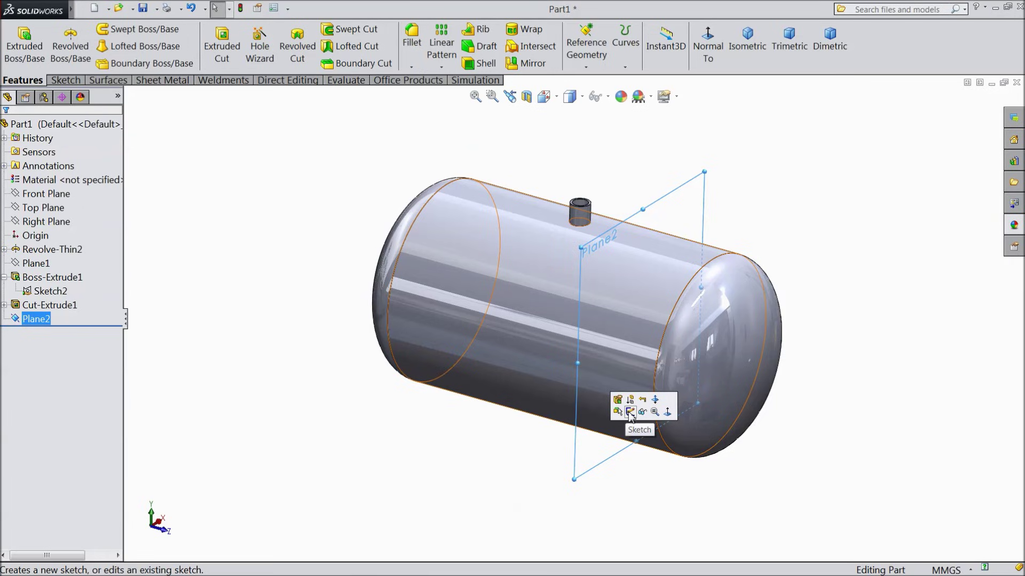
pyautogui.click(629, 411)
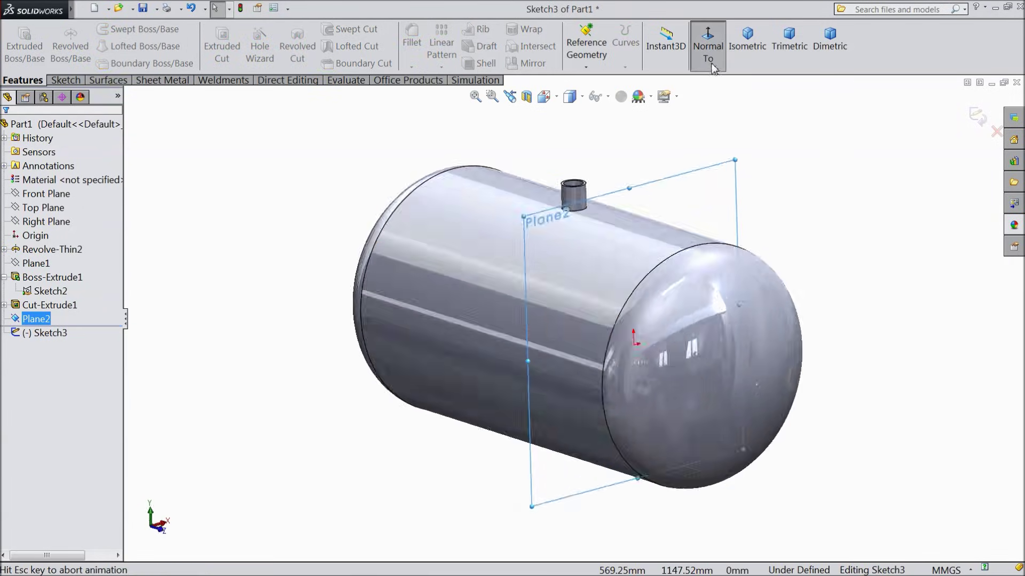
pyautogui.click(63, 80)
pyautogui.click(116, 30)
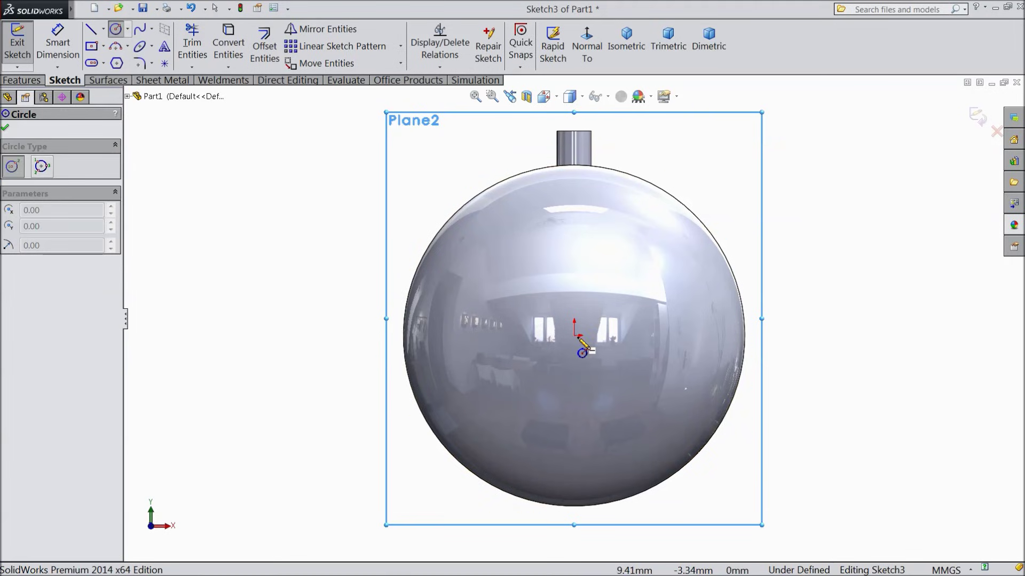
pyautogui.click(574, 336)
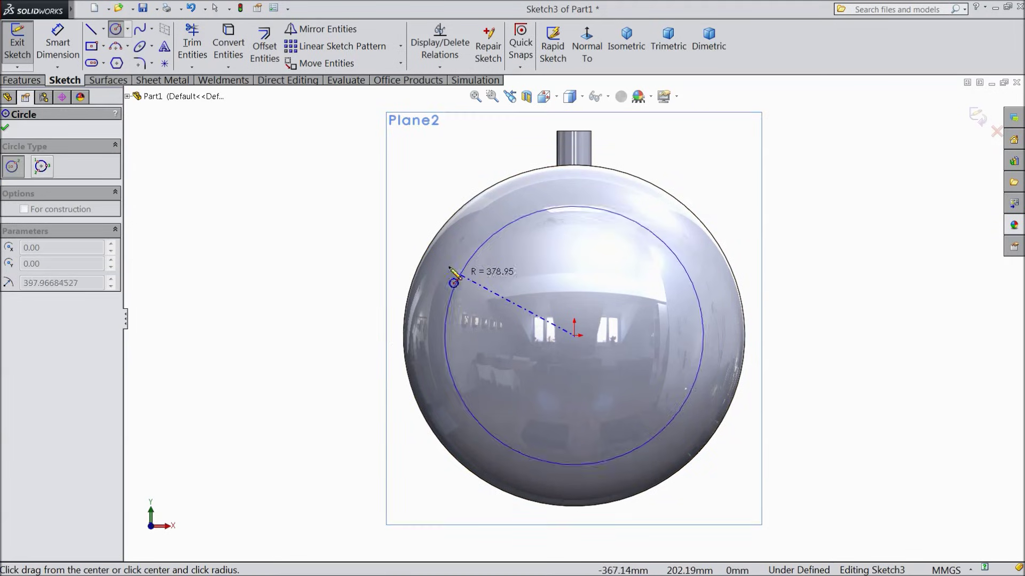
pyautogui.click(403, 240)
# Dimension the circle's diameter as 1010 mm
pyautogui.click(52, 60)
pyautogui.click(377, 337)
pyautogui.click(303, 331)
pyautogui.write('1010')
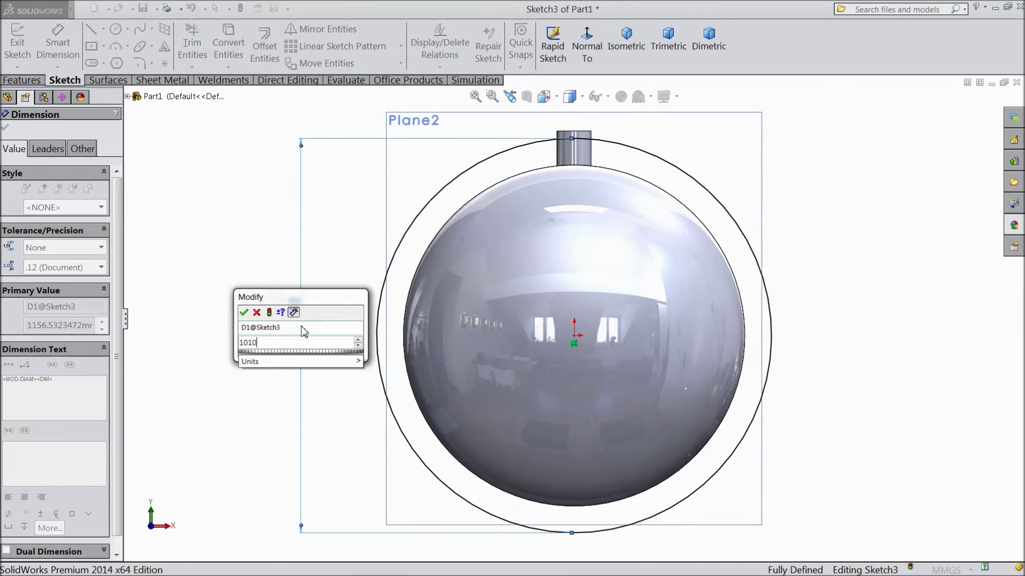
pyautogui.click(244, 313)
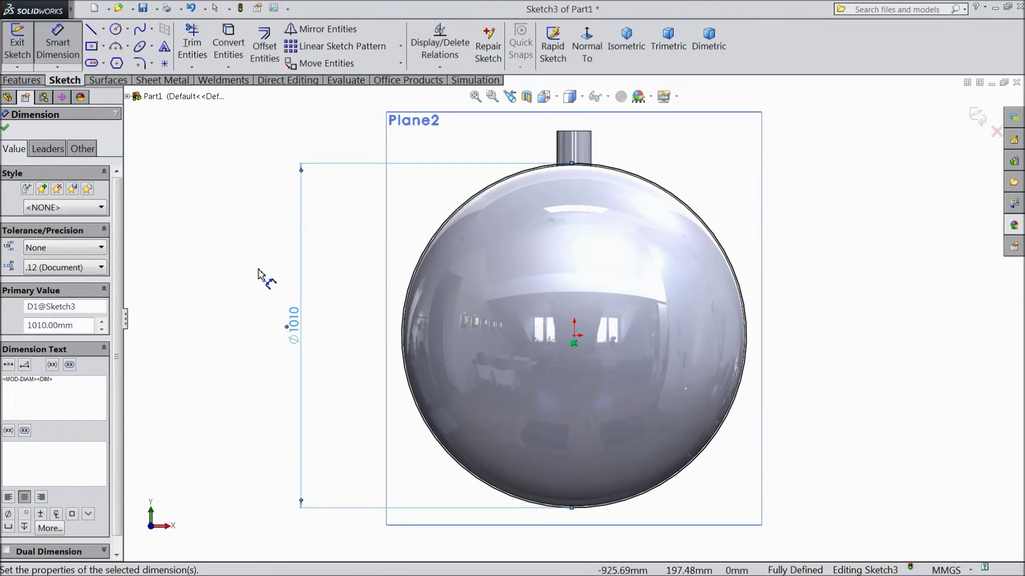
pyautogui.click(6, 129)
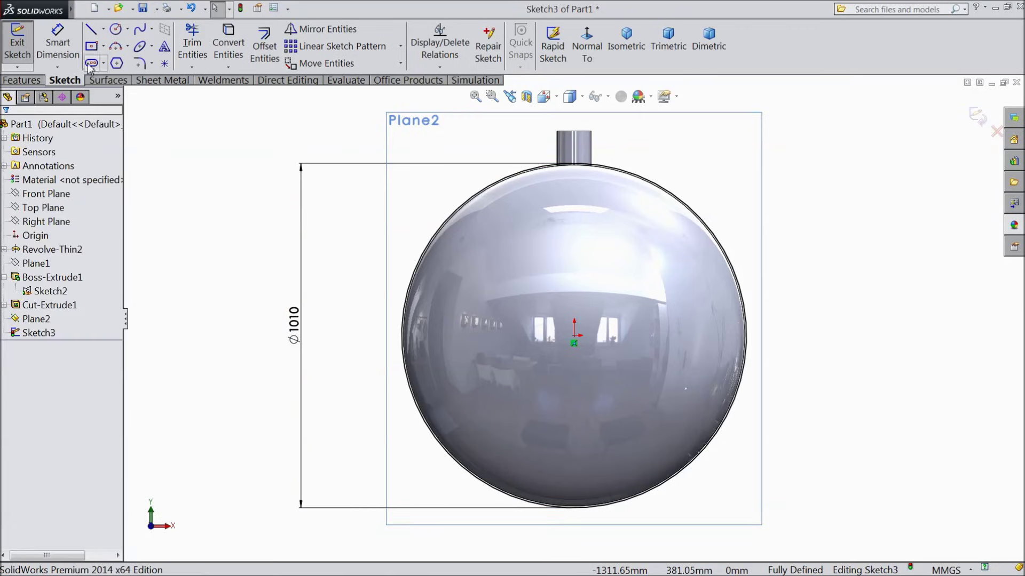
# Draw a horizontal line about 1429 mm long through the origin, extending past both sides of the circle, and convert it to construction geometry
pyautogui.click(90, 31)
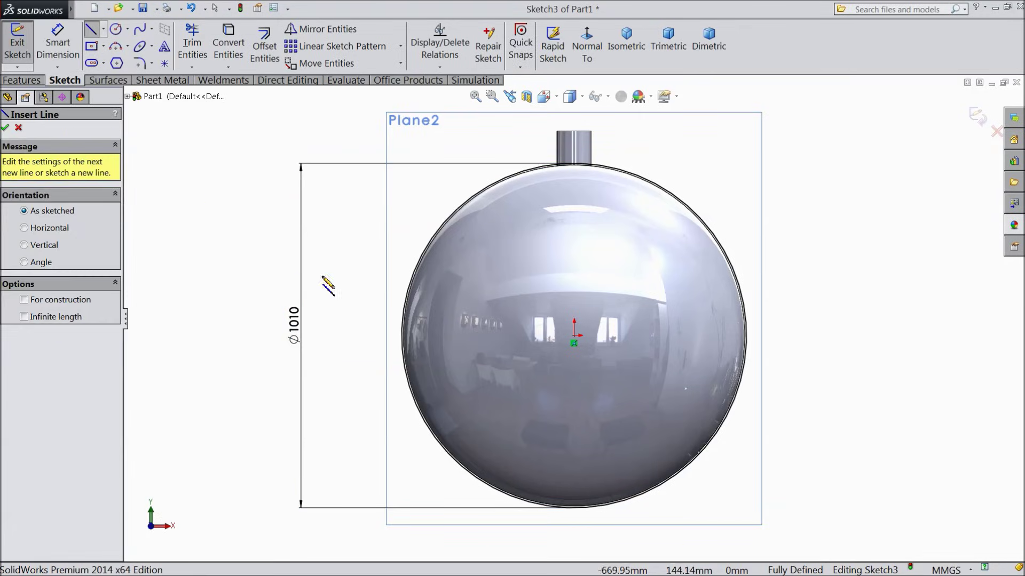
pyautogui.click(377, 335)
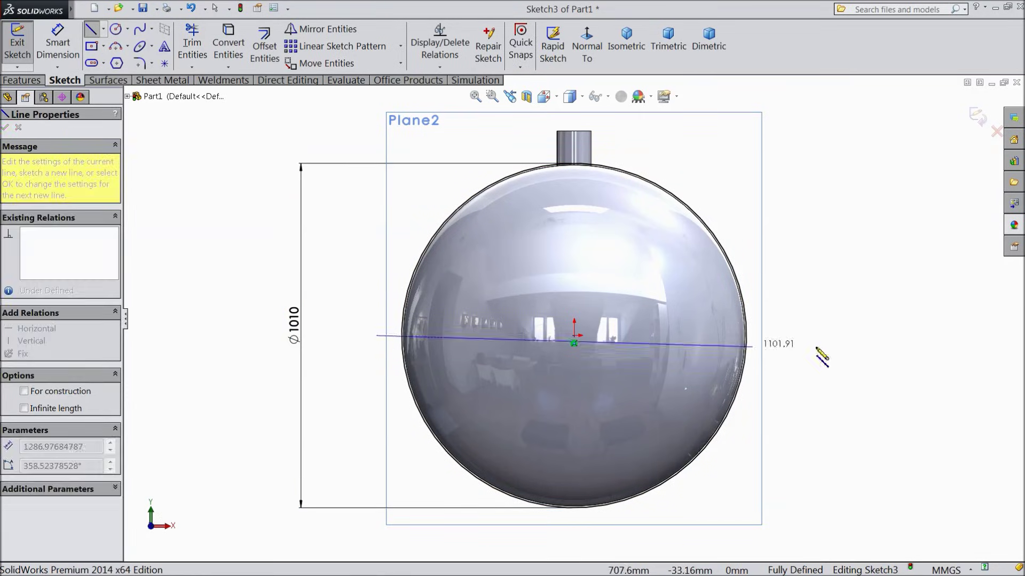
pyautogui.click(864, 336)
pyautogui.rightClick(865, 336)
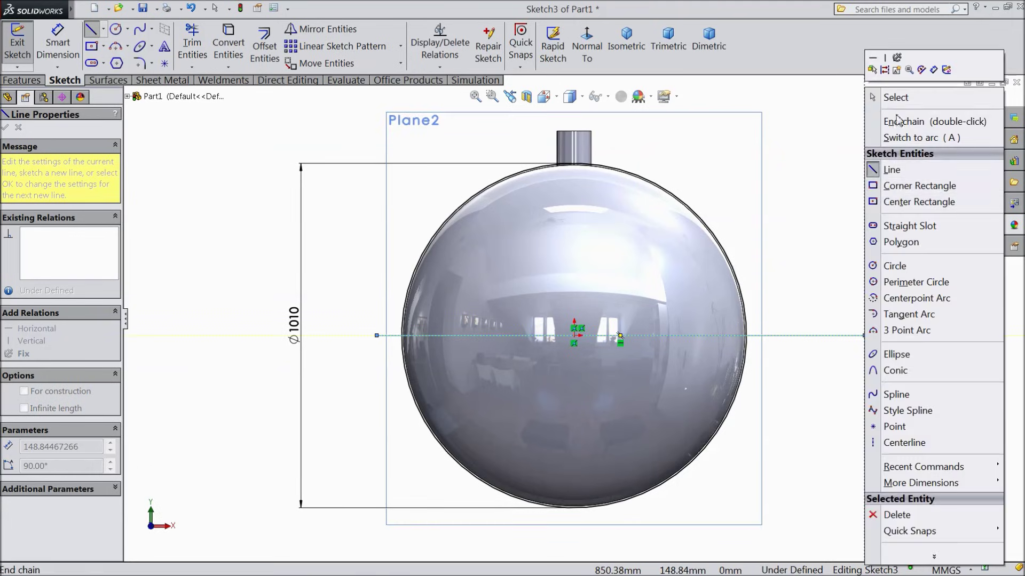
pyautogui.click(888, 98)
pyautogui.click(613, 335)
pyautogui.click(655, 302)
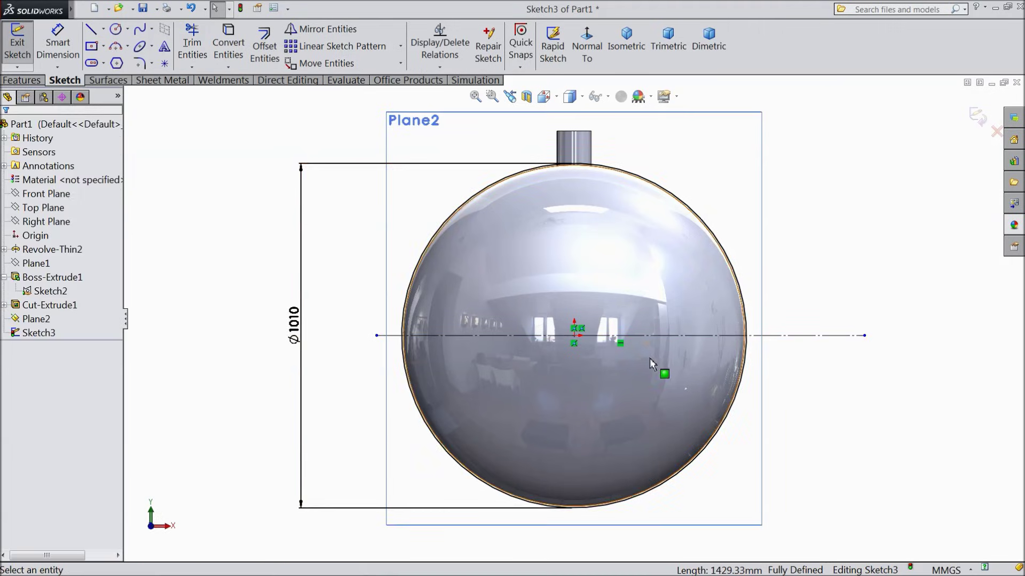
# Draw two lines sloping down from the origin past the circle, about 549 mm long on the right and 649 mm on the left
pyautogui.click(92, 30)
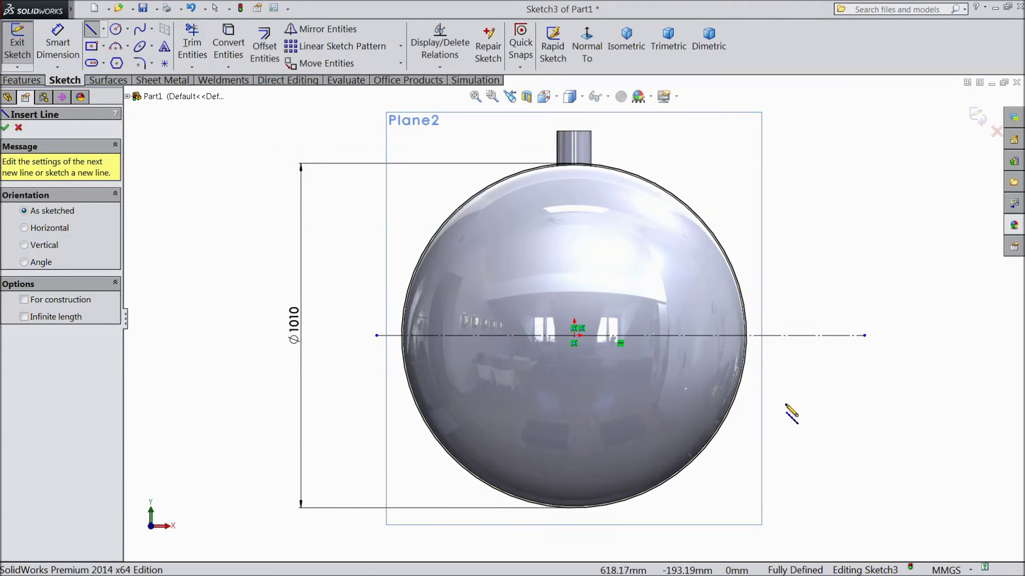
pyautogui.click(752, 393)
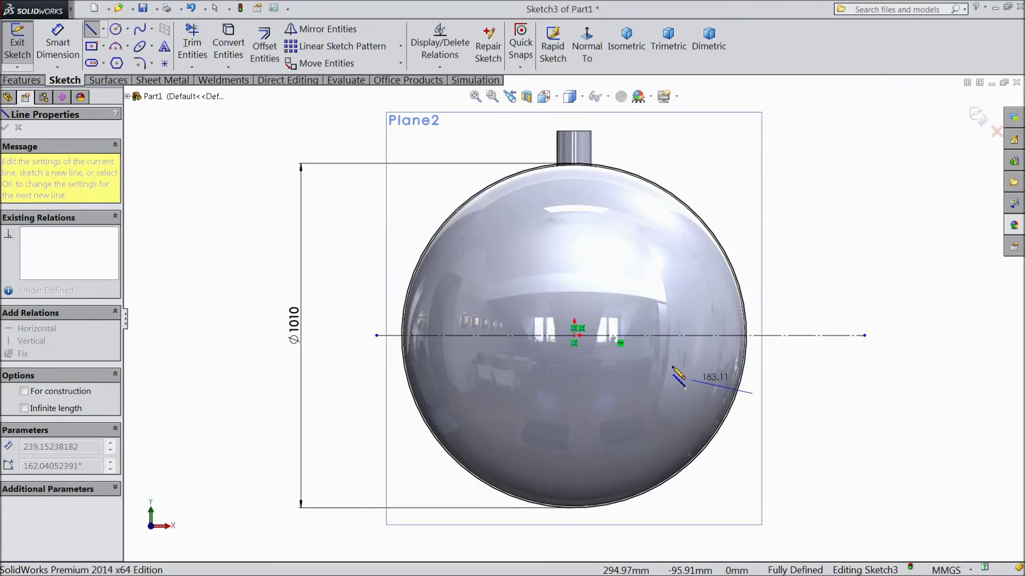
pyautogui.click(574, 335)
pyautogui.click(364, 407)
pyautogui.rightClick(342, 384)
pyautogui.click(376, 96)
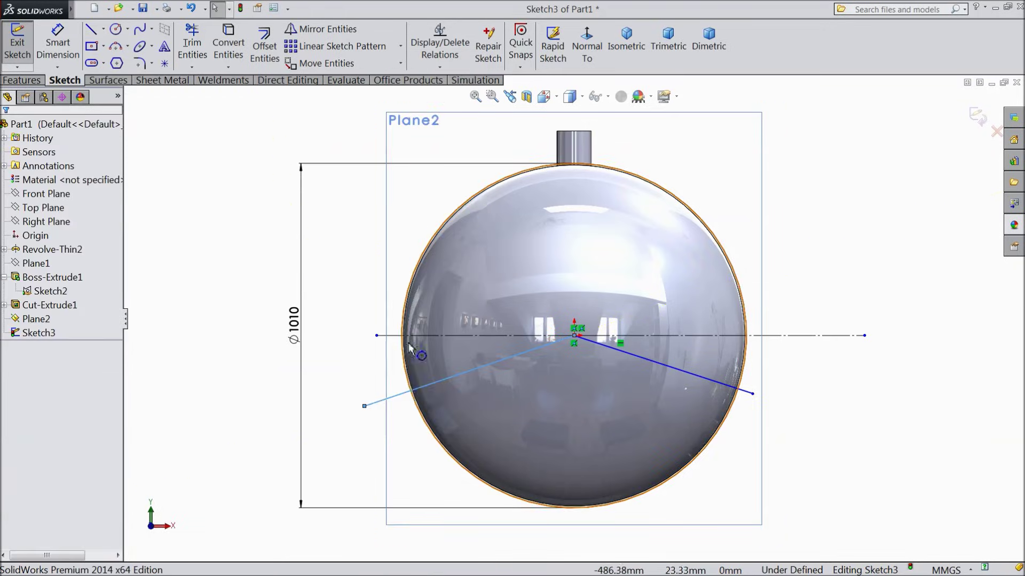
# Convert both sloping lines to construction geometry
pyautogui.click(401, 397)
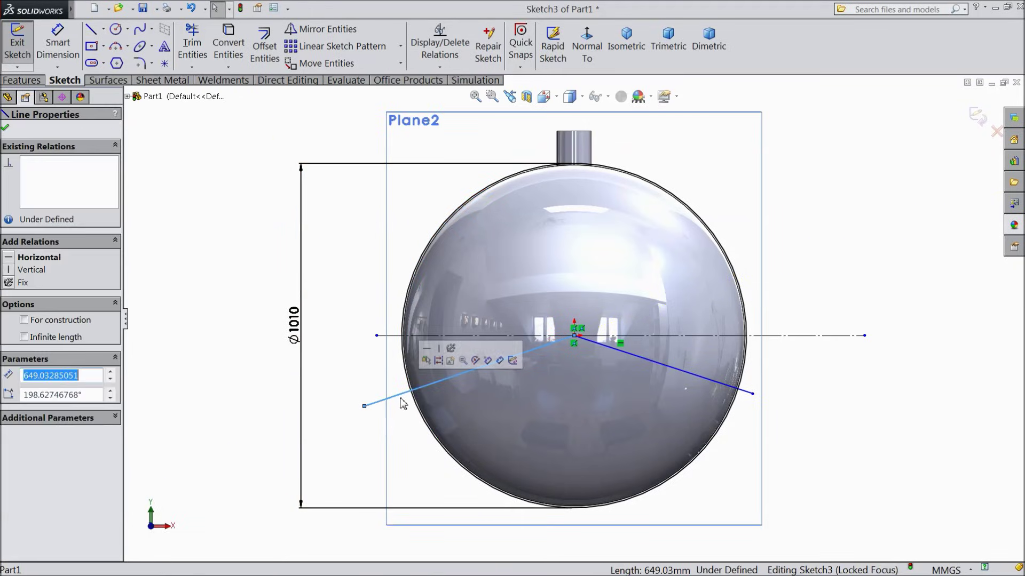
pyautogui.click(449, 361)
pyautogui.click(647, 365)
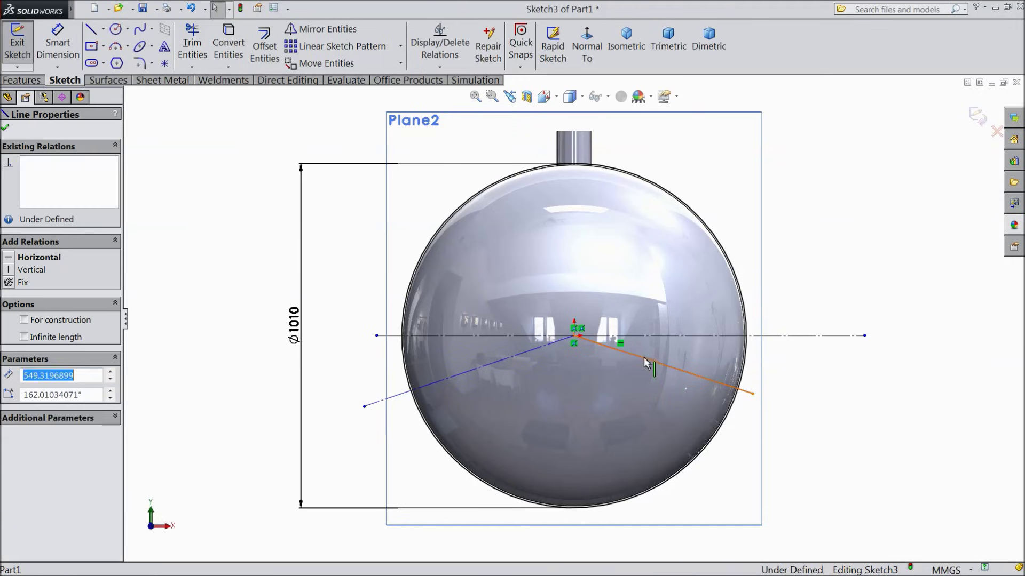
pyautogui.click(685, 323)
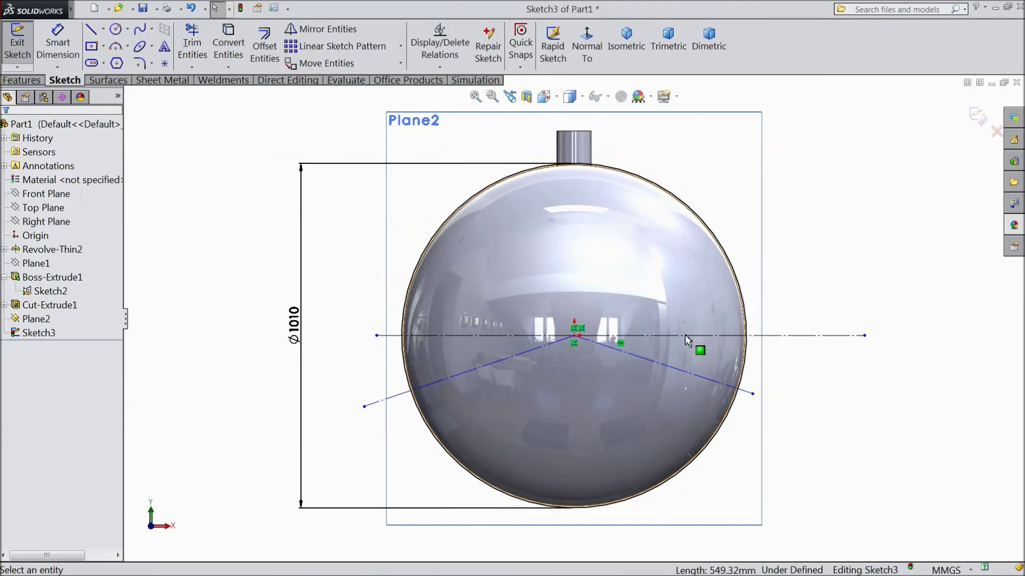
# Dimension the angle between the horizontal centreline and the left sloping line as 22.5 degrees
pyautogui.click(68, 46)
pyautogui.click(462, 335)
pyautogui.click(469, 375)
pyautogui.click(337, 376)
pyautogui.write('22.5')
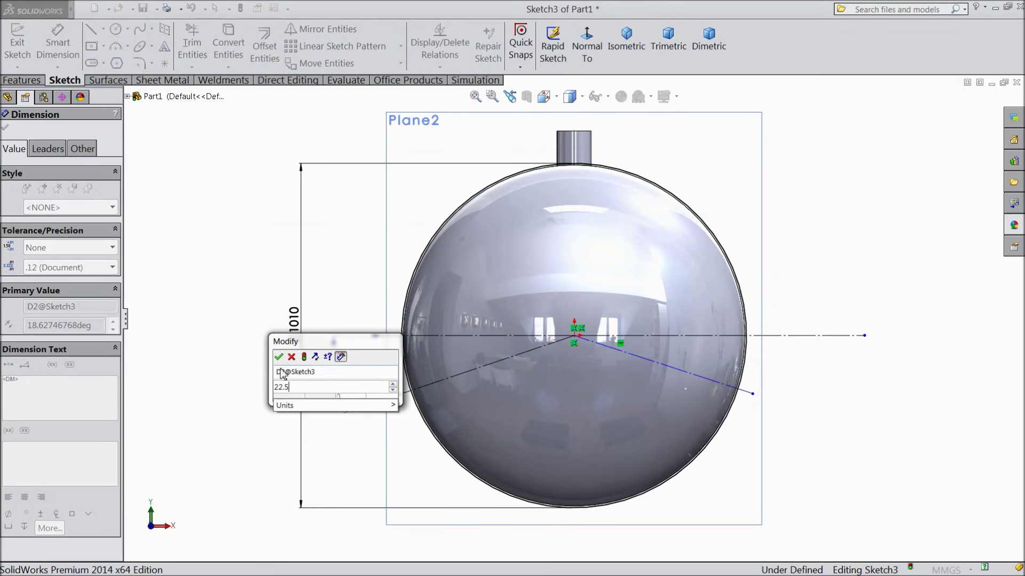
pyautogui.press('Return')
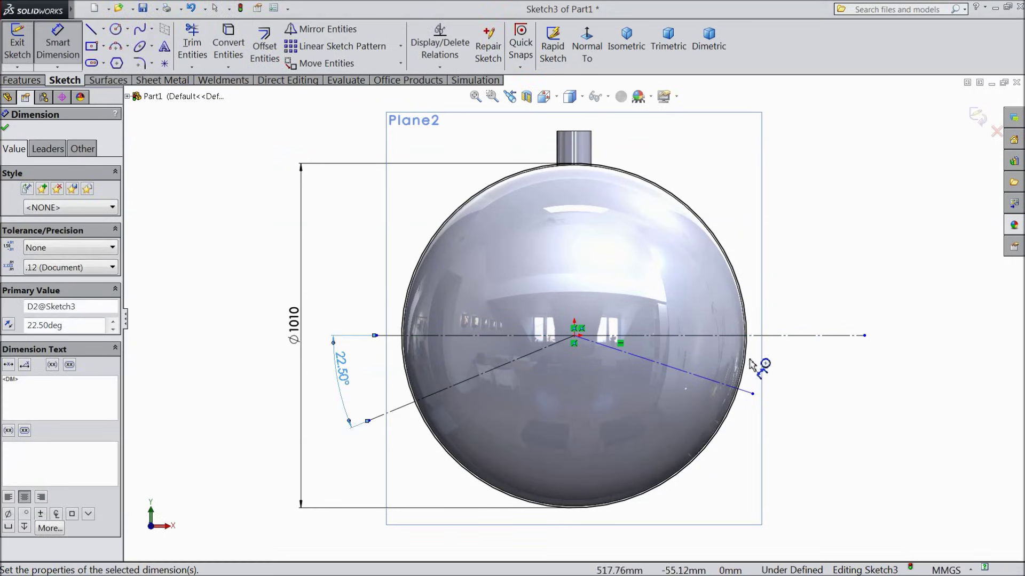
# Dimension the angle between the horizontal centreline and the right sloping line as 22.5 degrees
pyautogui.click(743, 335)
pyautogui.click(727, 385)
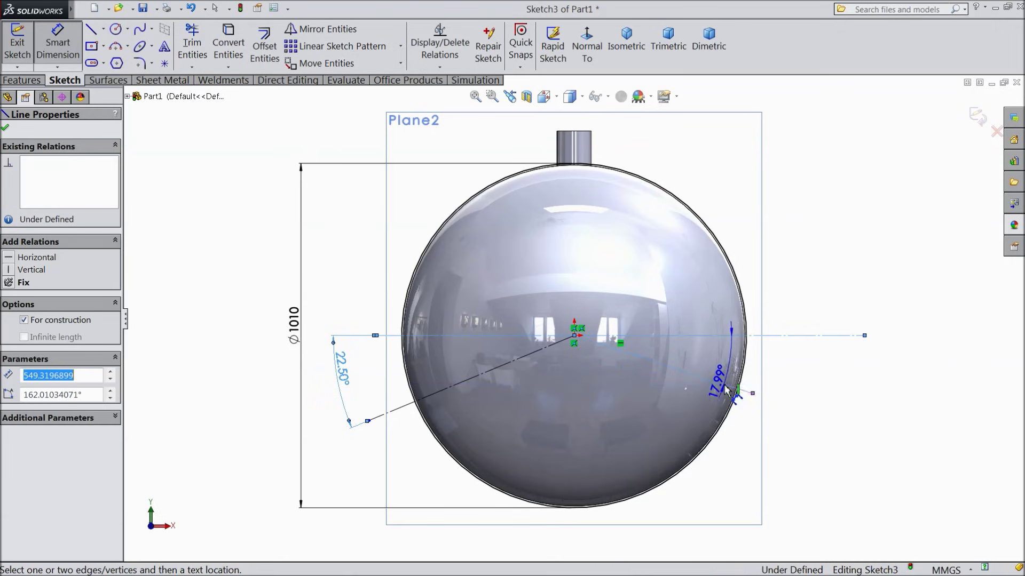
pyautogui.click(800, 382)
pyautogui.write('22.5')
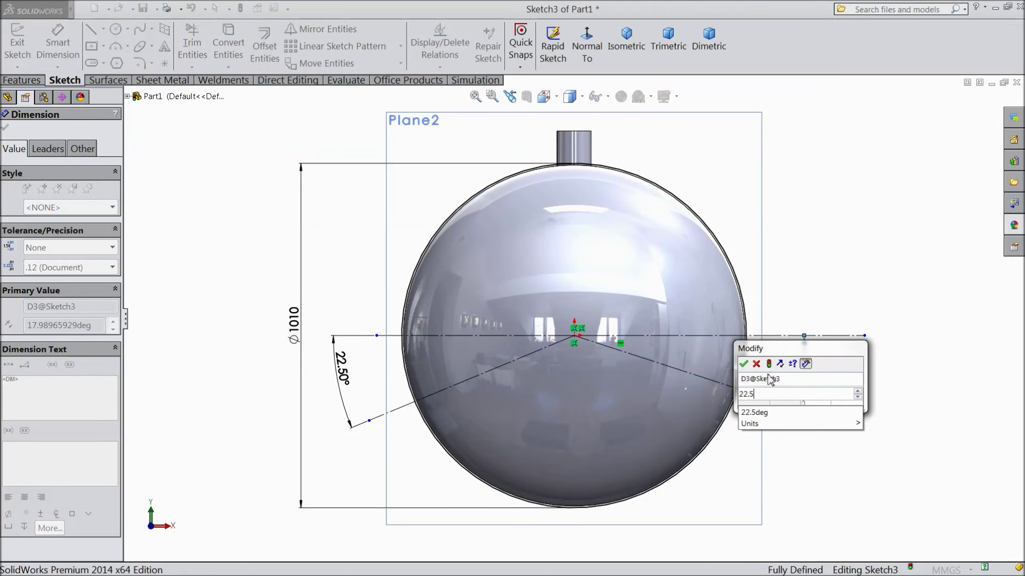
pyautogui.click(743, 365)
pyautogui.press('f')
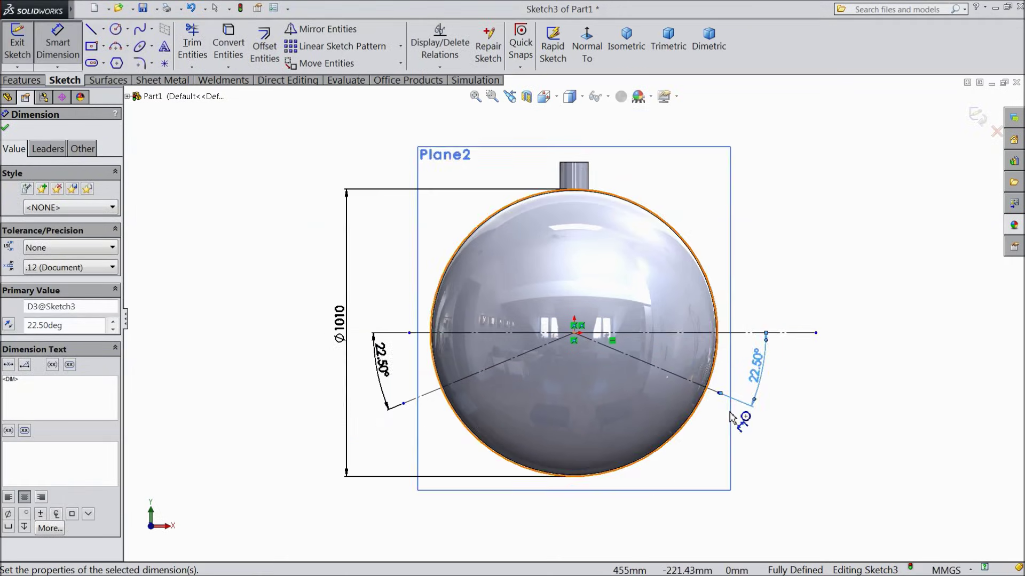
pyautogui.scroll(-2, 562, 451)
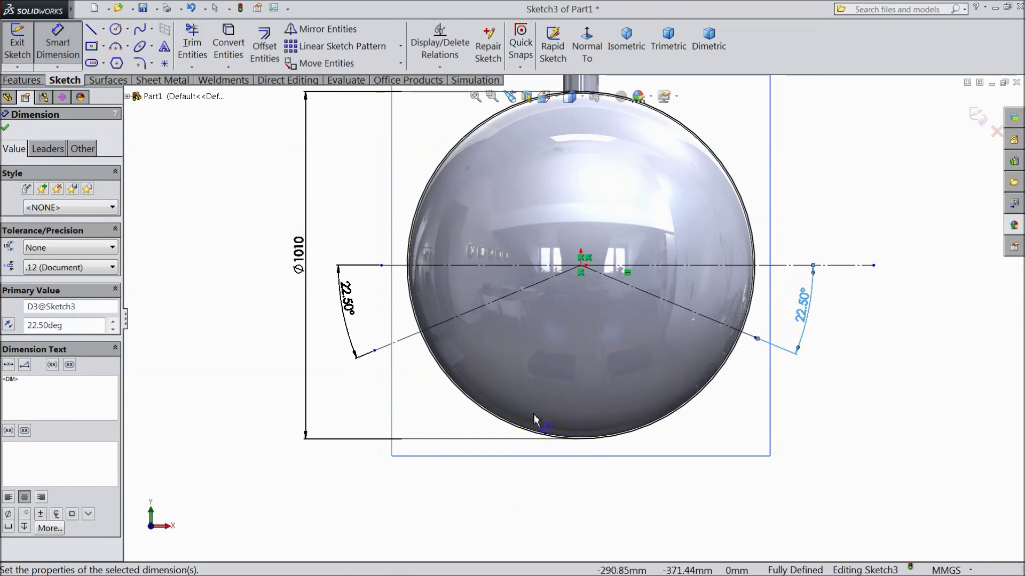
pyautogui.click(6, 129)
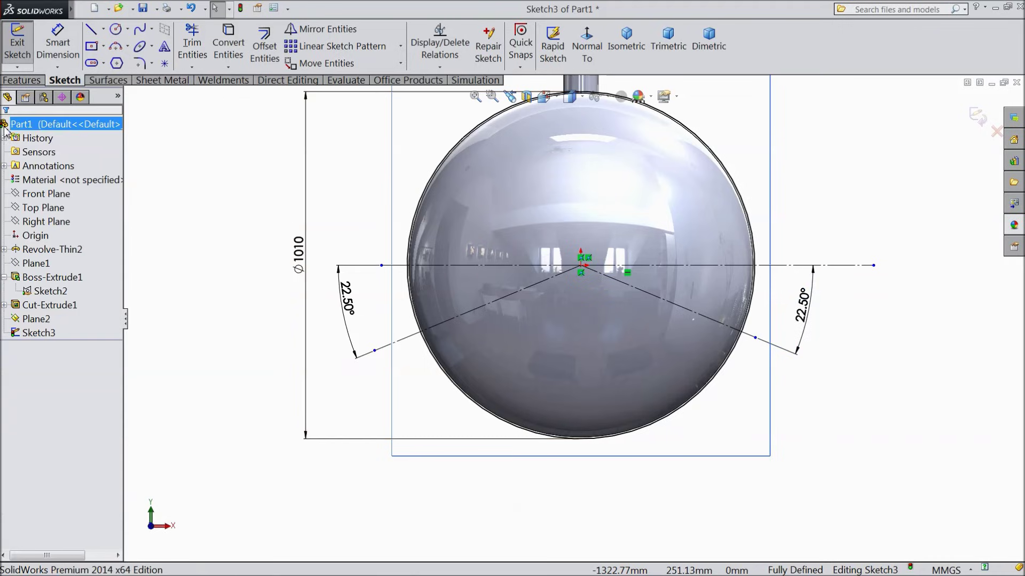
# Trim the circle to leave only the lower arc between the two sloping construction lines
pyautogui.click(191, 48)
pyautogui.scroll(-5, 415, 257)
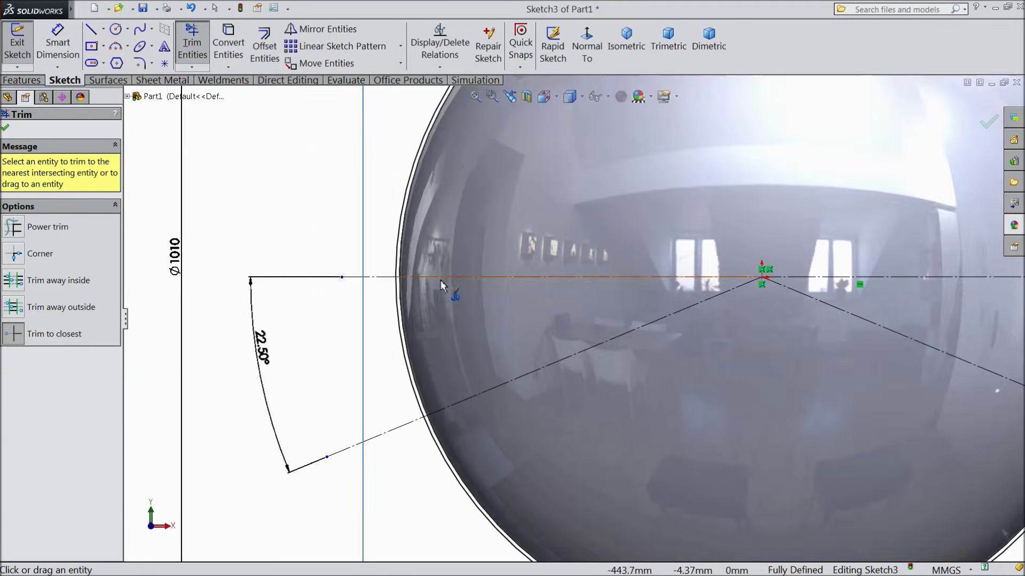
pyautogui.click(411, 395)
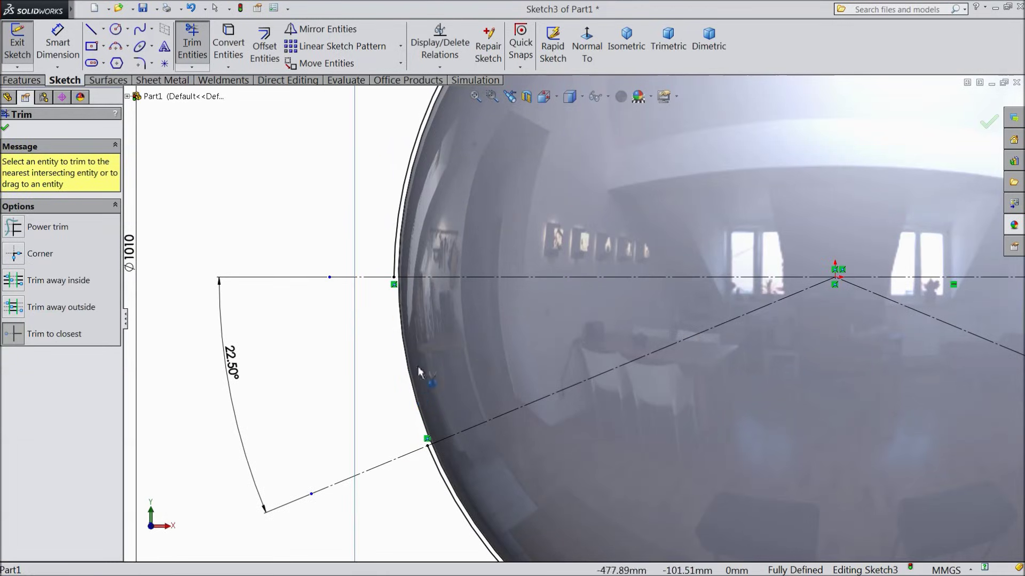
pyautogui.scroll(1, 413, 376)
pyautogui.scroll(7, 426, 256)
pyautogui.scroll(-8, 763, 370)
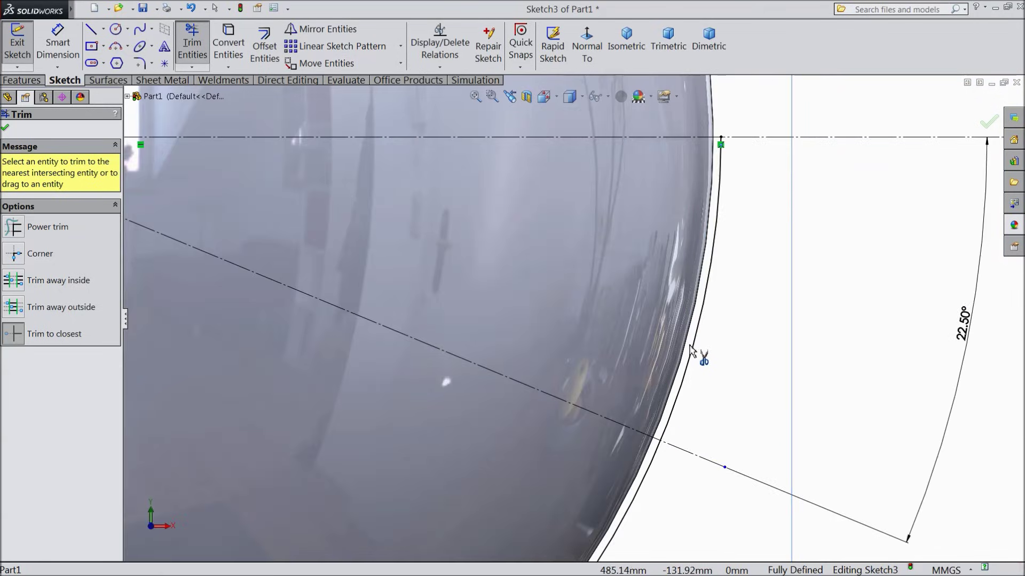
pyautogui.click(693, 349)
pyautogui.scroll(7, 691, 372)
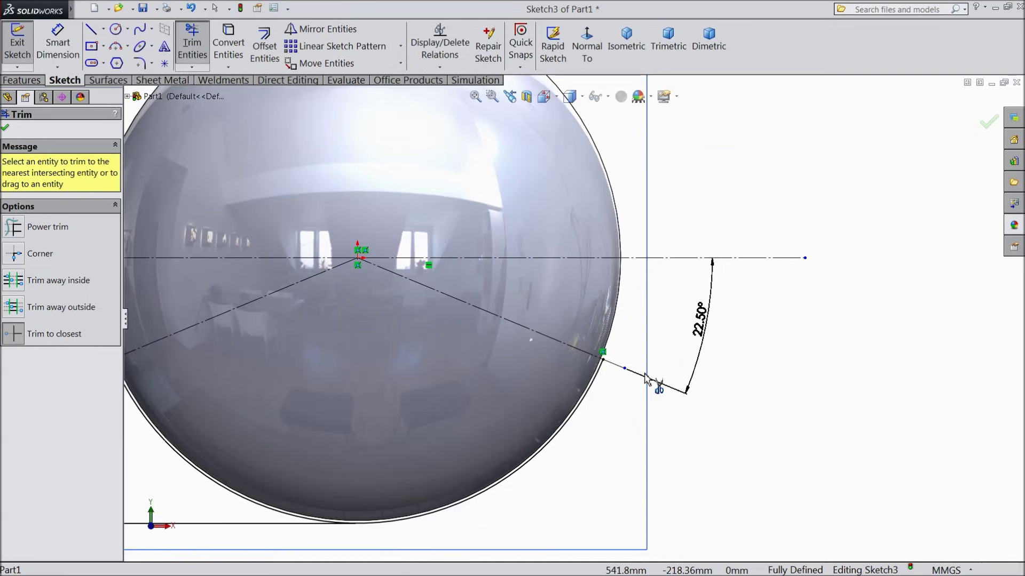
pyautogui.click(4, 130)
# Extrude the lower arc as a thin feature with a blind depth of 200 mm from the sketch plane
pyautogui.click(23, 80)
pyautogui.click(24, 45)
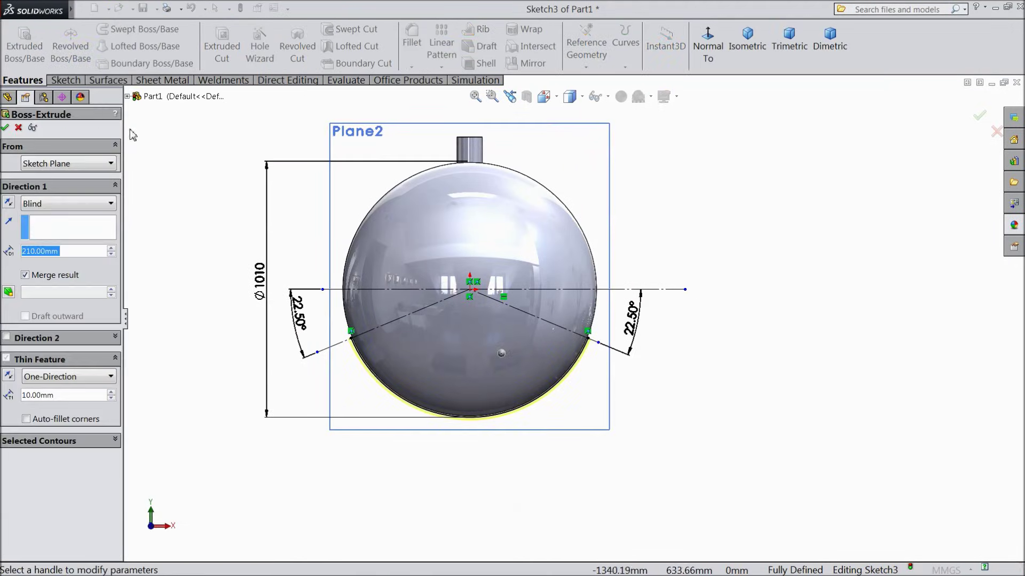
pyautogui.moveTo(247, 201); pyautogui.dragTo(282, 316, button='middle')
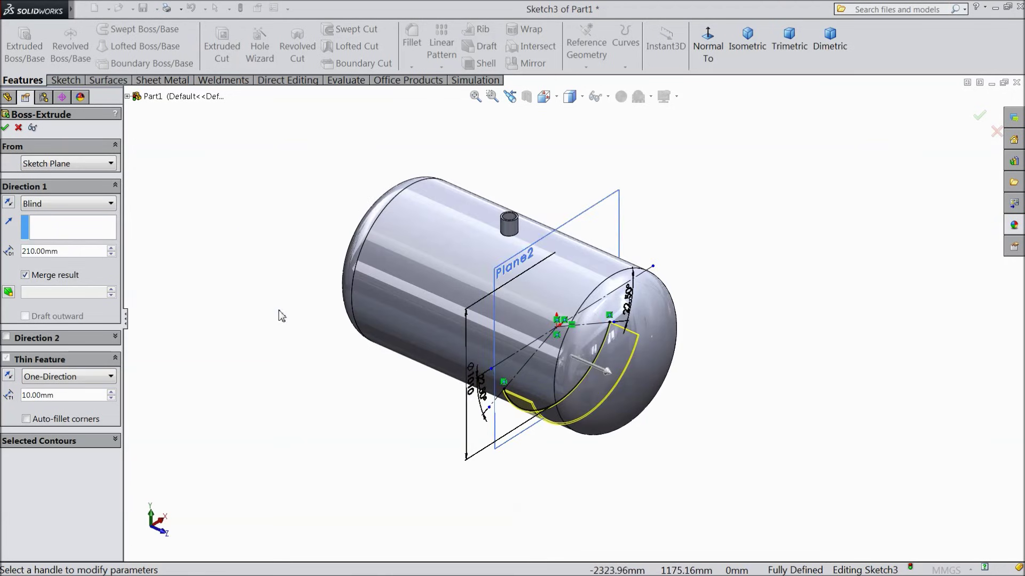
pyautogui.scroll(-5, 512, 414)
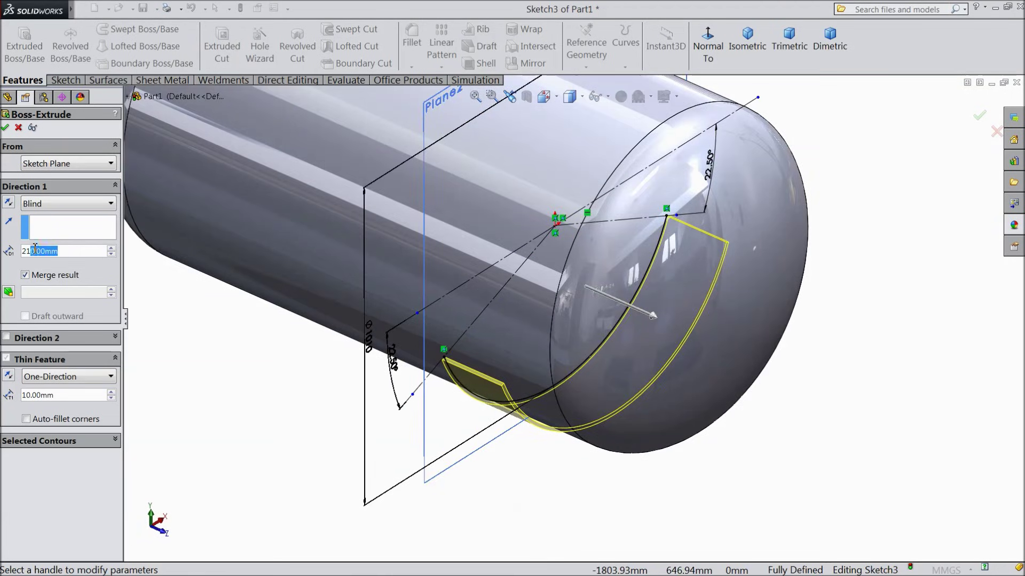
pyautogui.write('200')
pyautogui.press('Return')
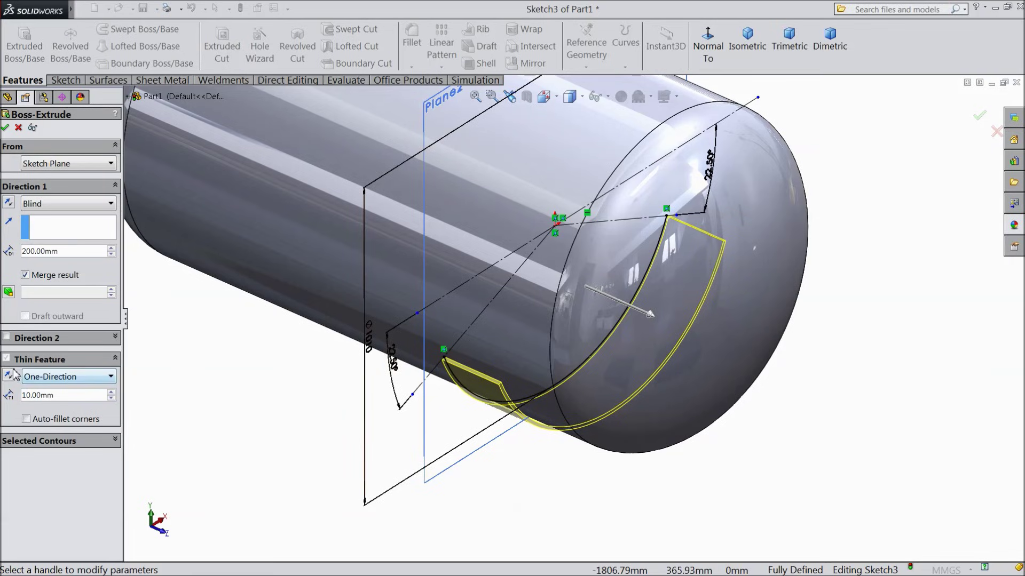
# Reverse the side on which the saddle plate's 10 mm wall thickness is added and finish the thin extrusion
pyautogui.scroll(-8, 495, 328)
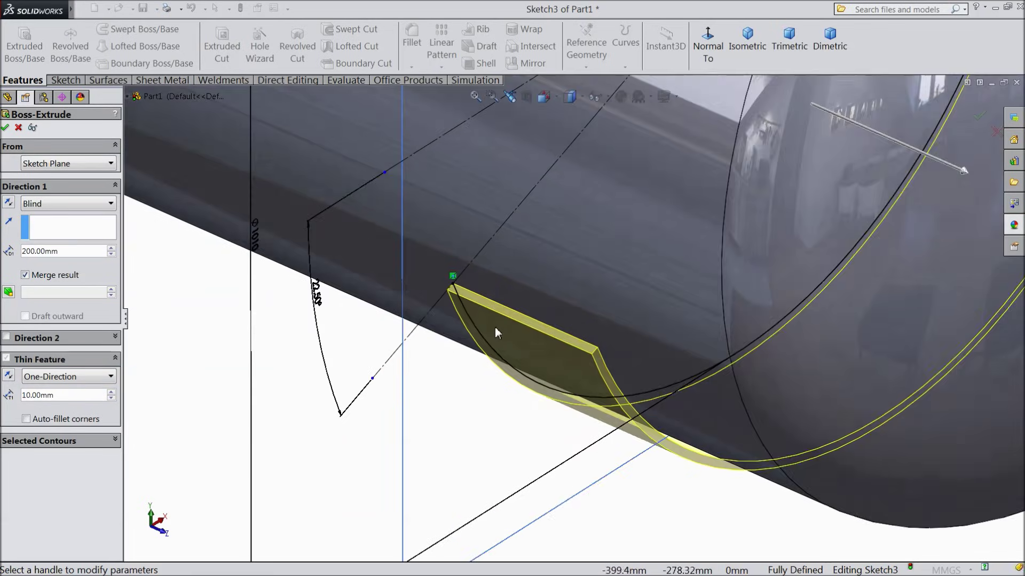
pyautogui.click(9, 377)
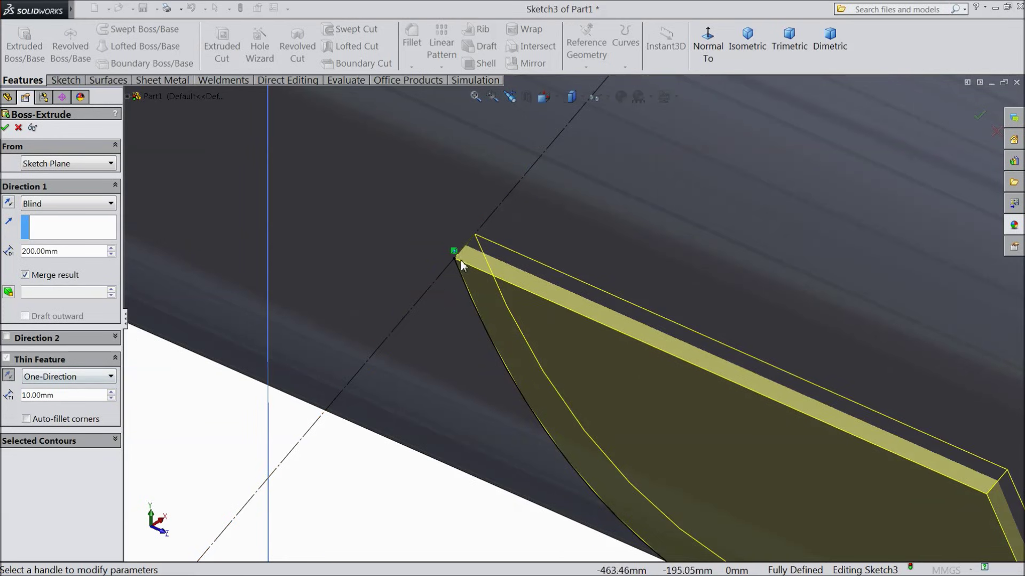
pyautogui.scroll(3, 418, 289)
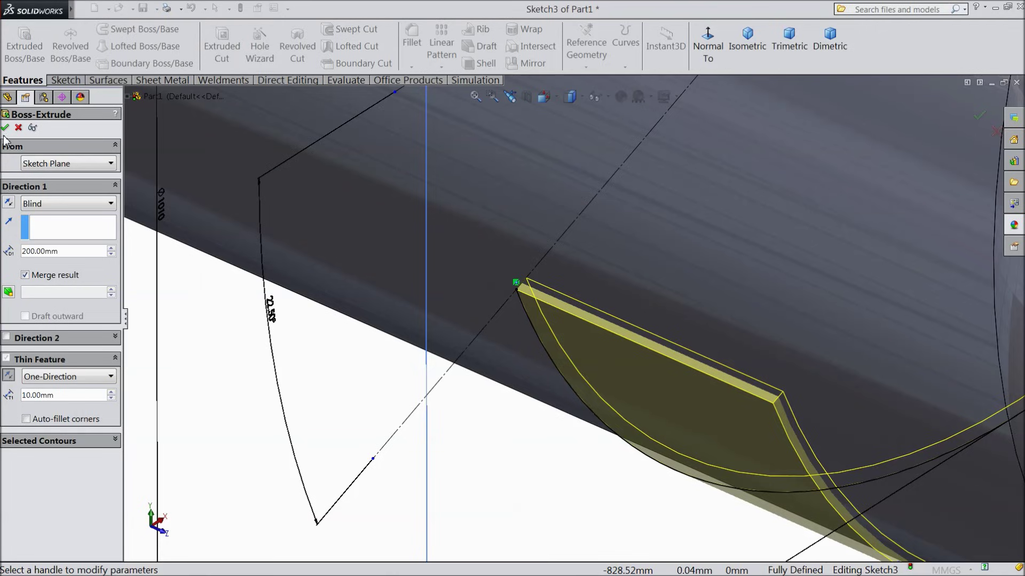
pyautogui.click(5, 128)
pyautogui.scroll(6, 450, 382)
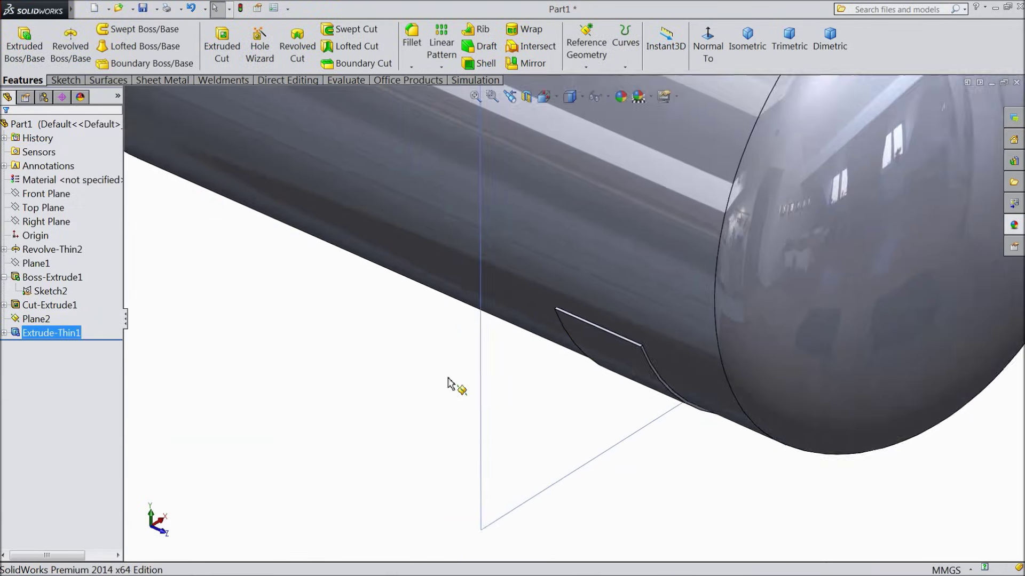
# Create a reference plane offset 385 mm from the Front Plane, toward the saddle plate
pyautogui.moveTo(564, 420); pyautogui.dragTo(647, 412, button='middle')
pyautogui.click(645, 318)
pyautogui.scroll(5, 657, 344)
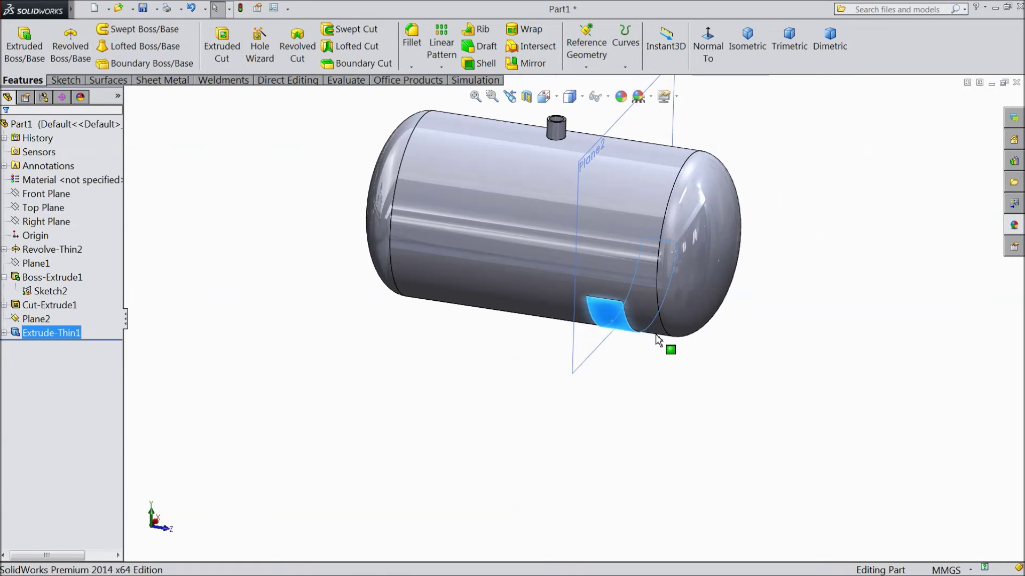
pyautogui.scroll(-3, 632, 246)
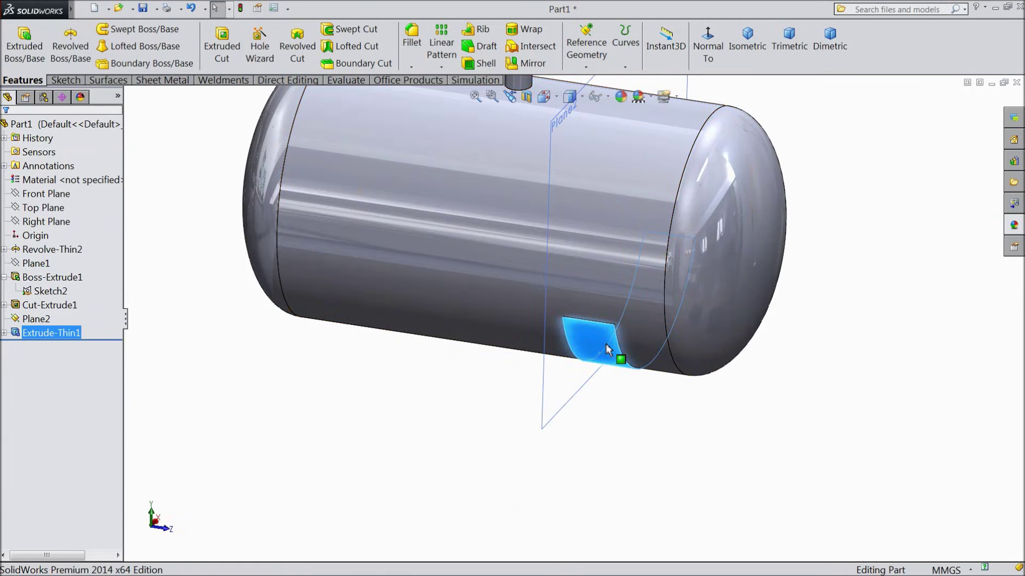
pyautogui.scroll(4, 607, 386)
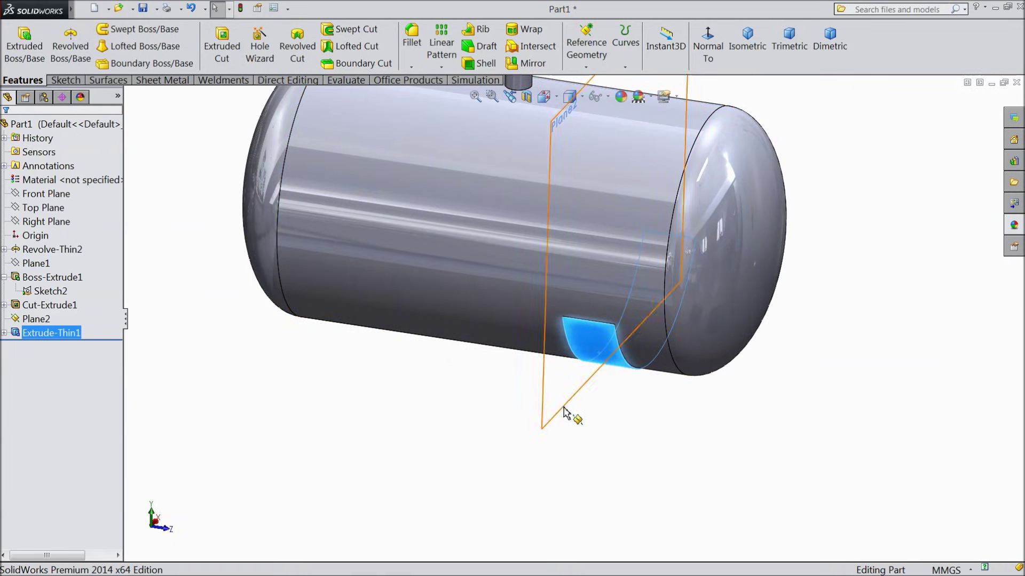
pyautogui.keyDown('ctrl'); pyautogui.click(51, 249); pyautogui.keyUp('ctrl')
pyautogui.click(56, 194)
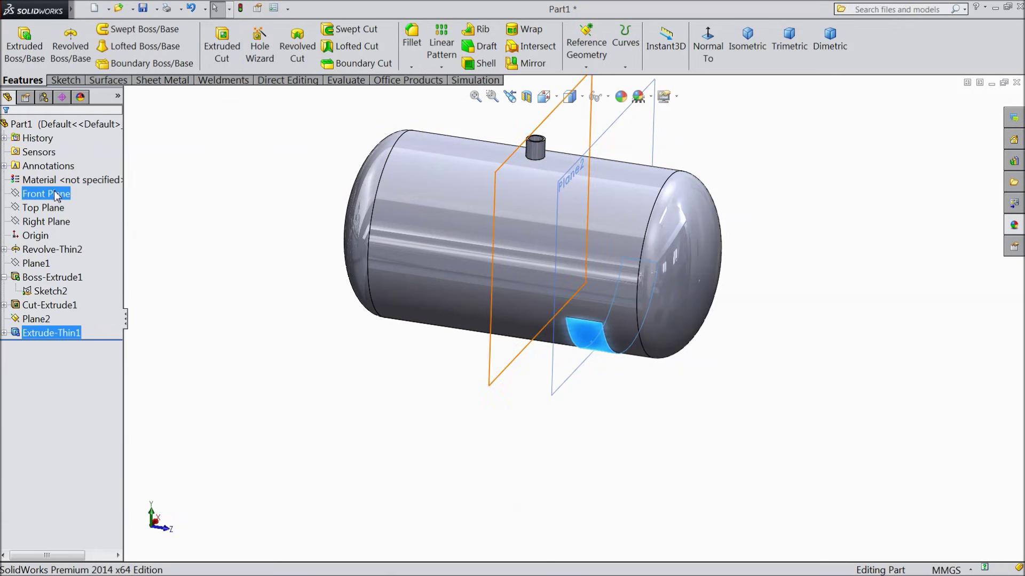
pyautogui.click(587, 49)
pyautogui.click(594, 81)
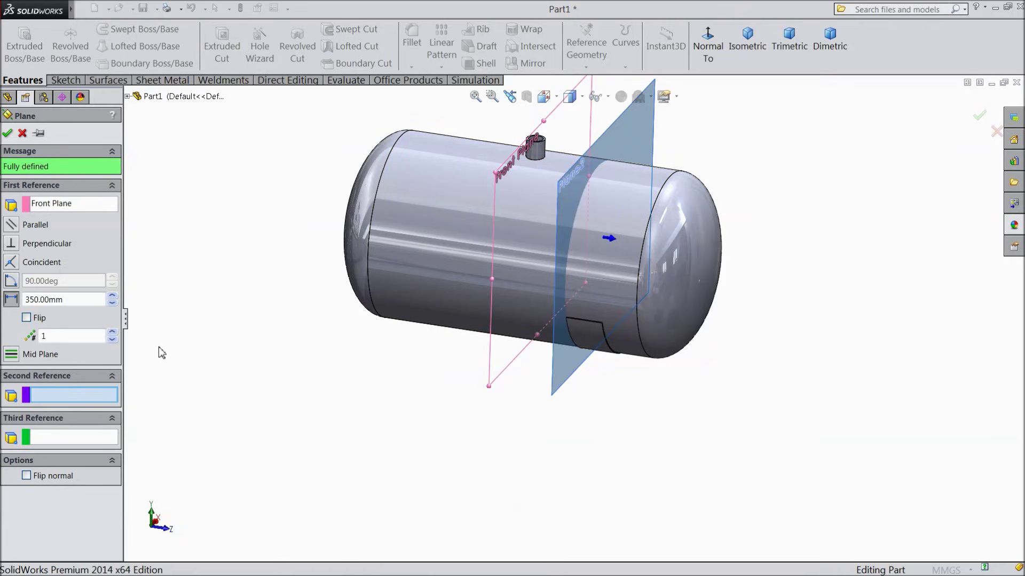
pyautogui.click(36, 297)
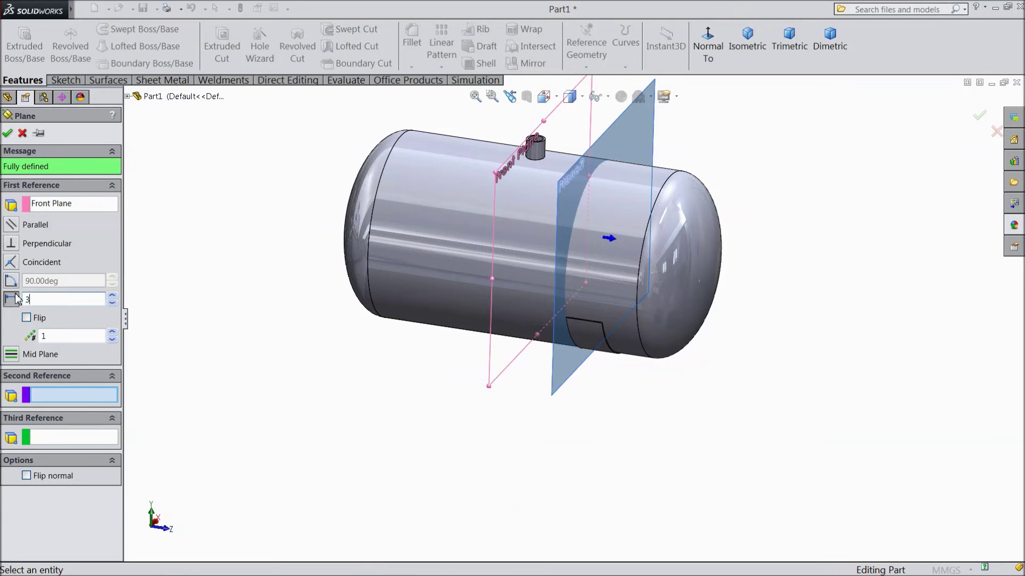
pyautogui.press('Return')
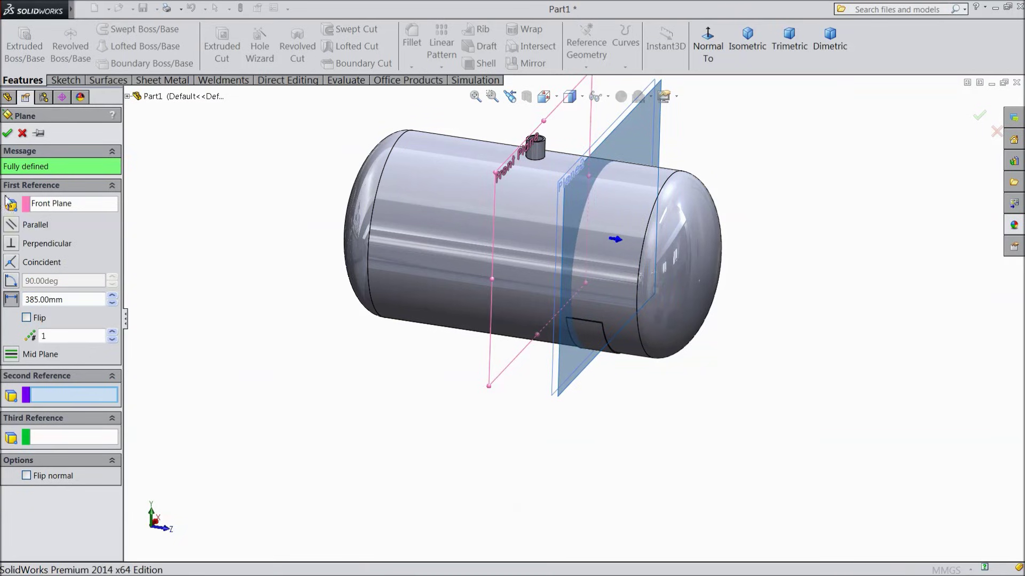
pyautogui.click(8, 133)
# Hide Plane2, the plane at the edge of the saddle plate
pyautogui.scroll(-5, 502, 403)
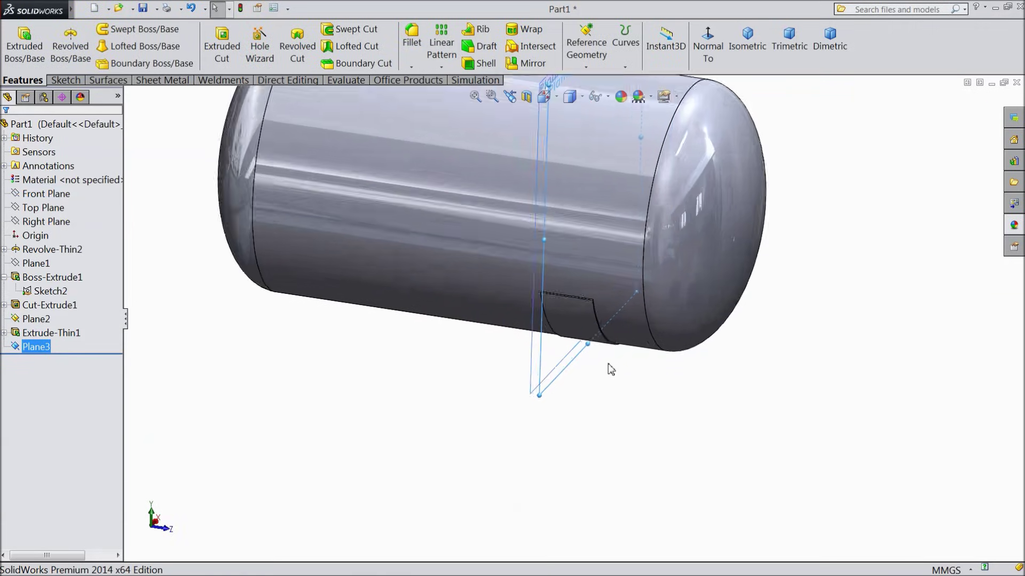
pyautogui.click(486, 399)
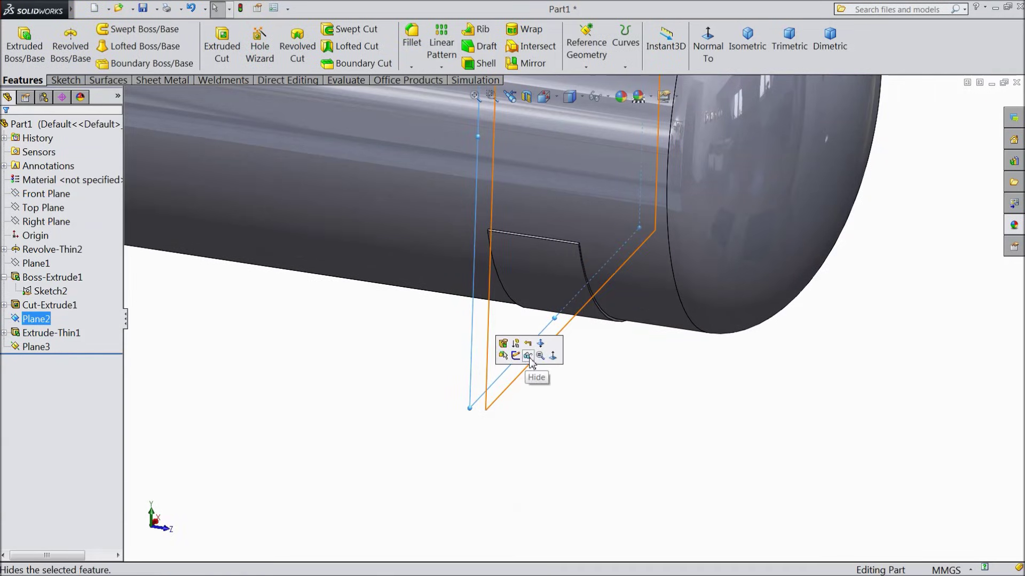
pyautogui.click(503, 390)
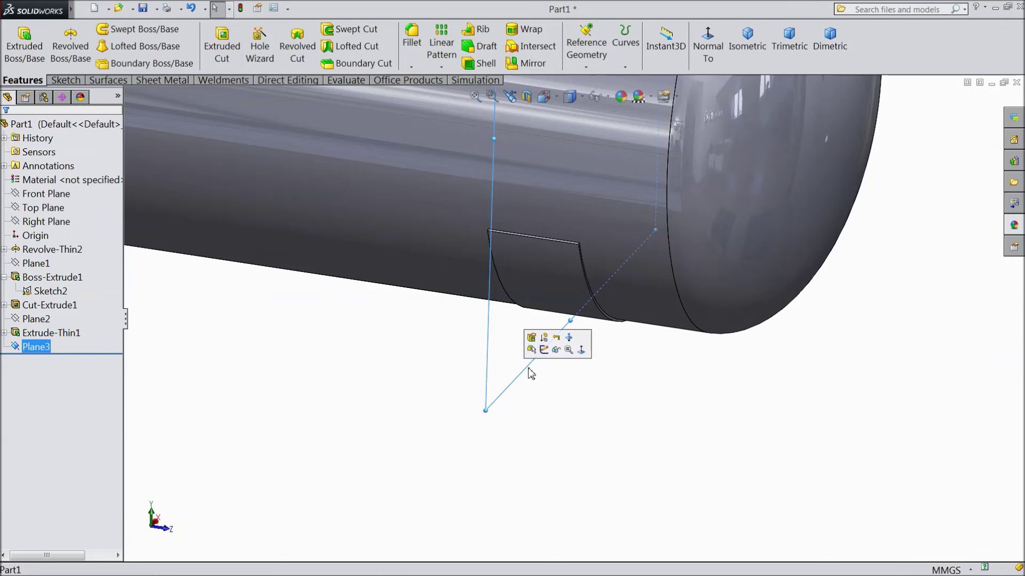
# Start a sketch on Plane3 and view it face-on around the underside of the tank
pyautogui.moveTo(548, 432); pyautogui.dragTo(494, 404, button='middle')
pyautogui.click(469, 387)
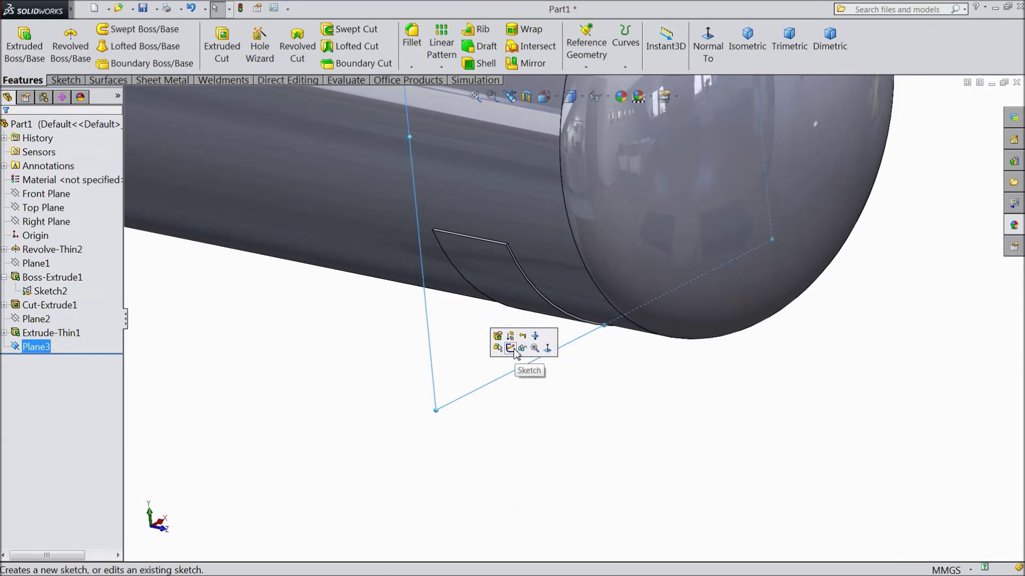
pyautogui.click(525, 353)
pyautogui.click(707, 47)
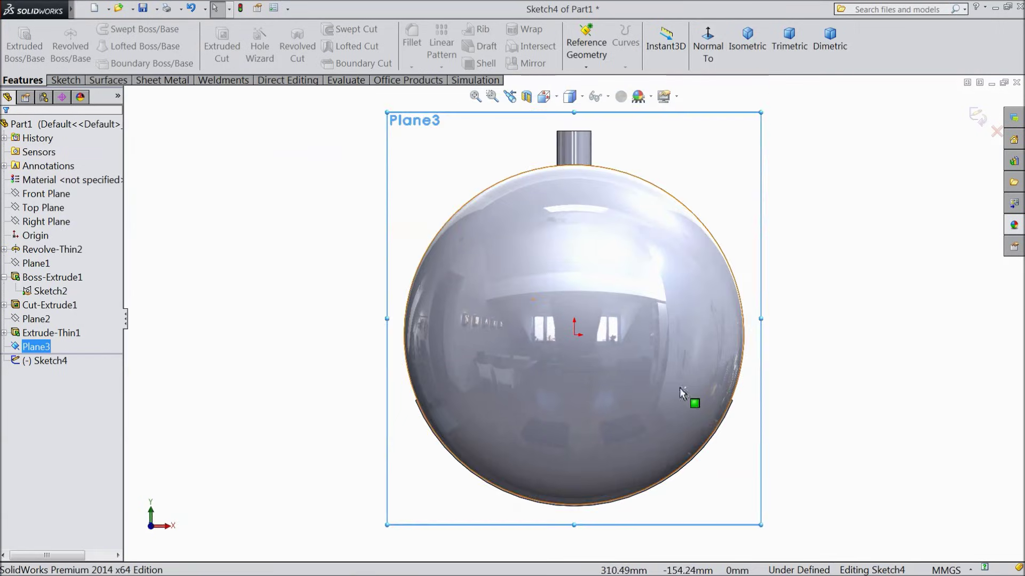
pyautogui.scroll(-5, 570, 493)
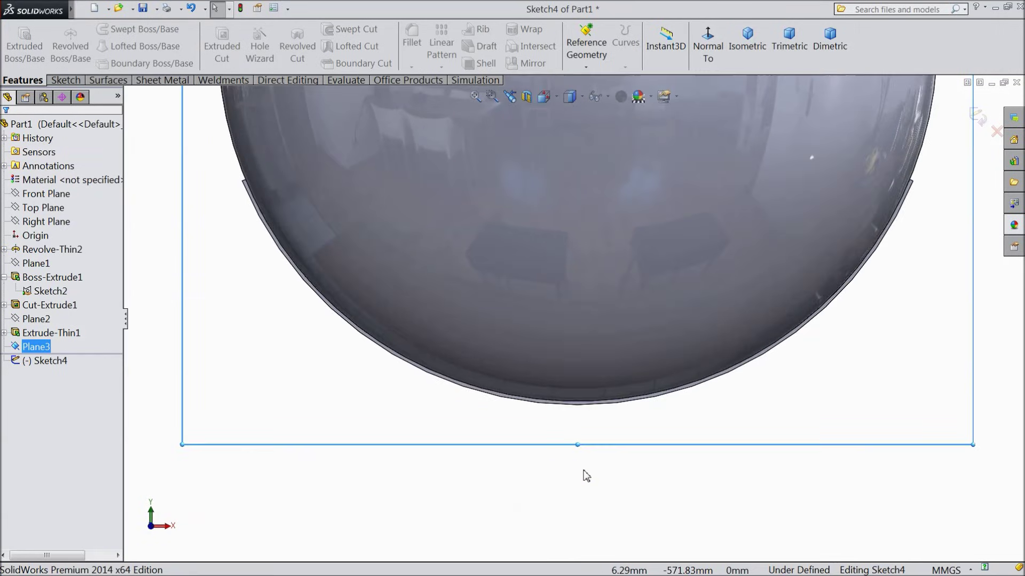
# Sketch a vertical line about 307 mm long downward from the left part of the saddle plate's outer edge
pyautogui.click(65, 80)
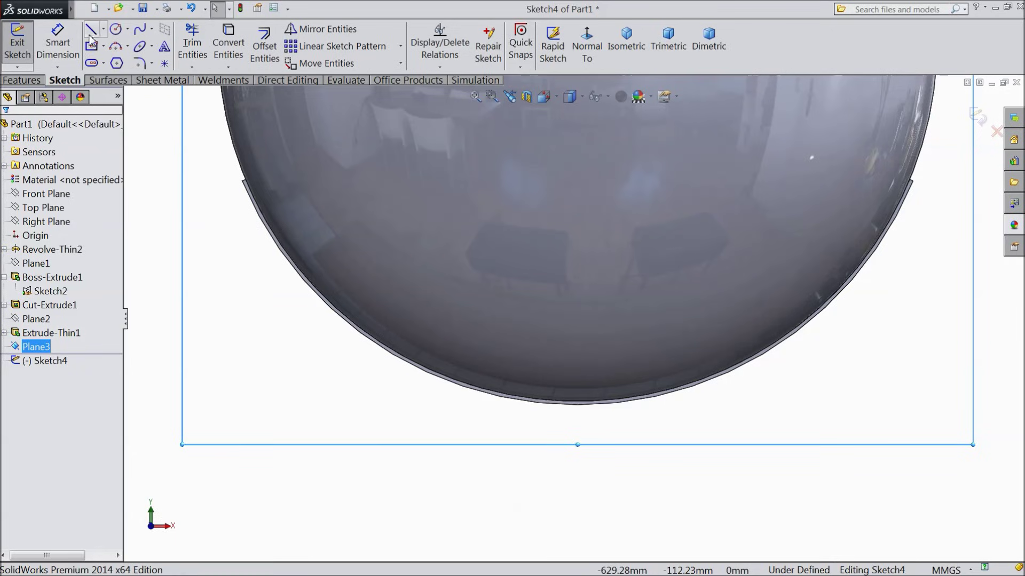
pyautogui.click(91, 29)
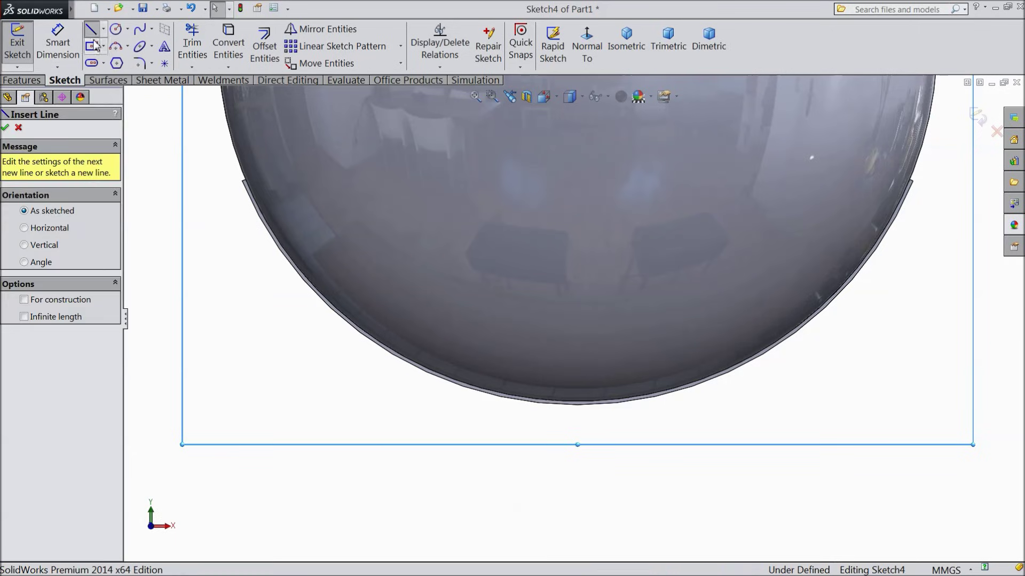
pyautogui.click(290, 262)
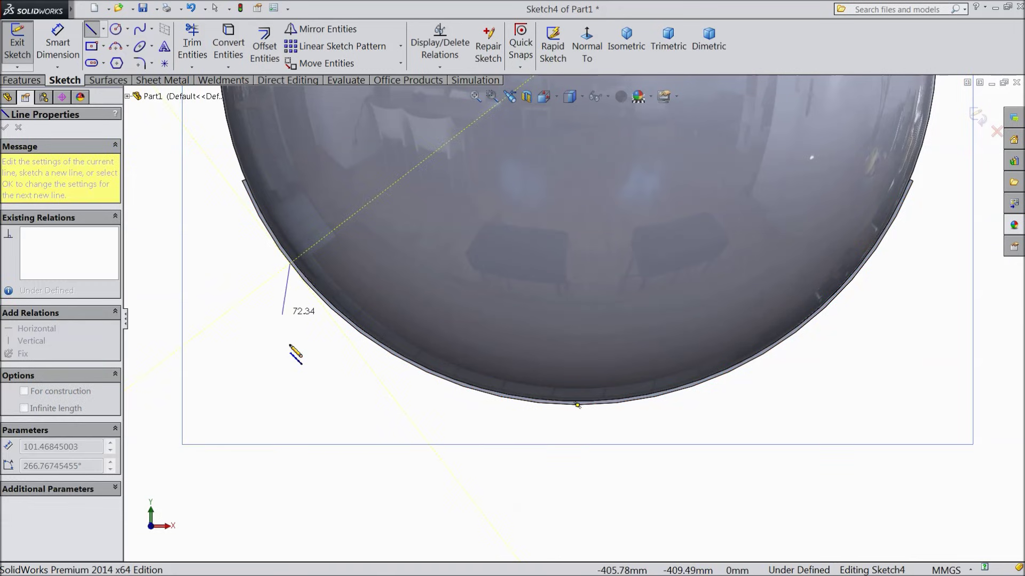
pyautogui.click(291, 483)
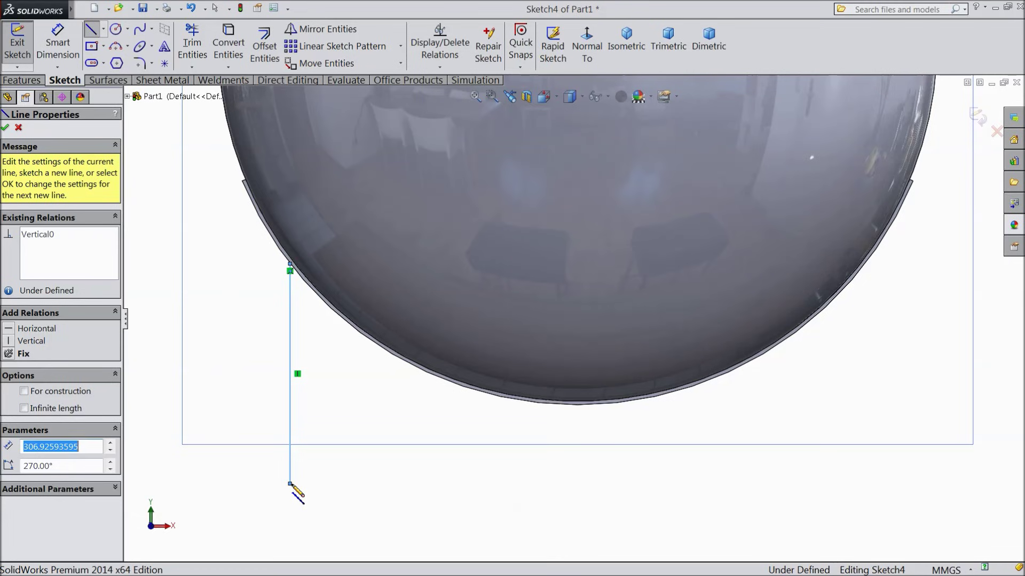
pyautogui.rightClick(329, 483)
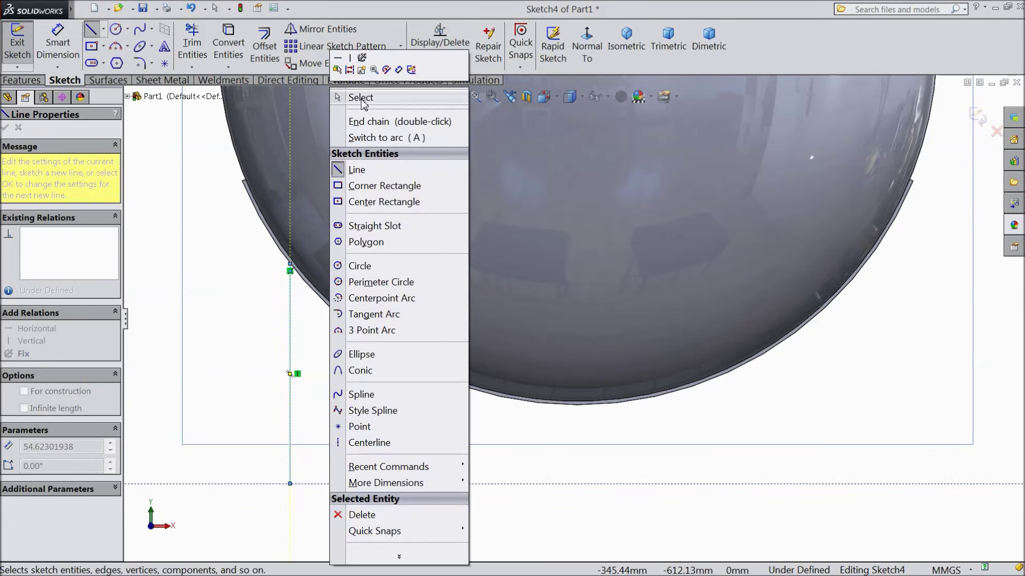
pyautogui.click(344, 97)
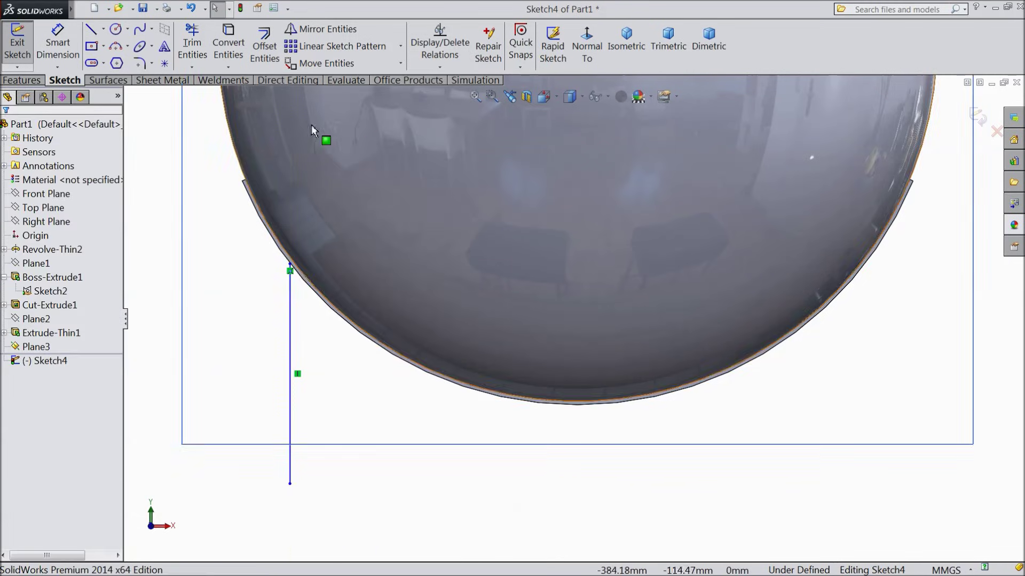
# Sketch a centreline about 677 mm long from the origin down past the tank and make it vertical
pyautogui.click(104, 33)
pyautogui.click(121, 61)
pyautogui.scroll(2, 662, 231)
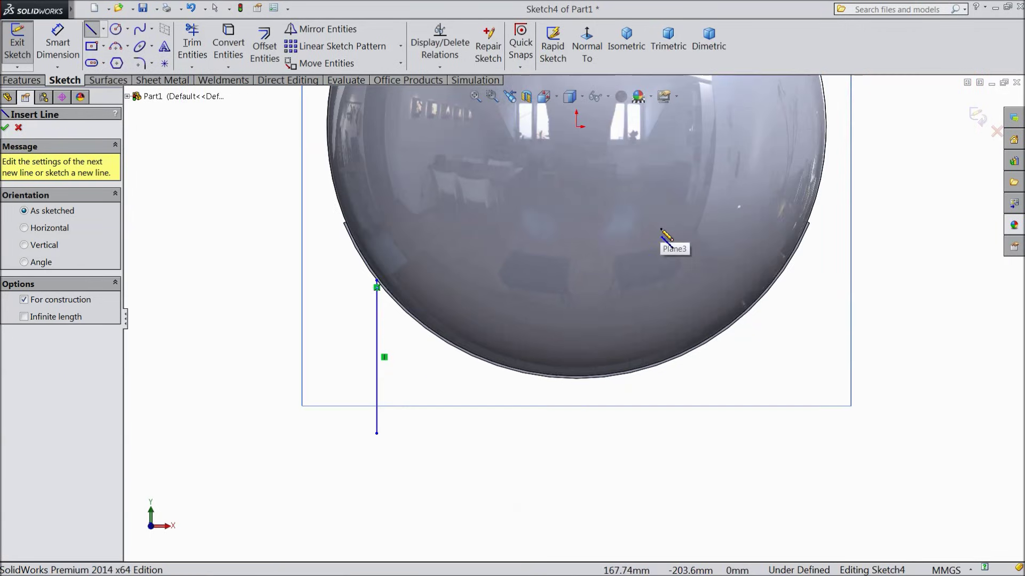
pyautogui.click(576, 127)
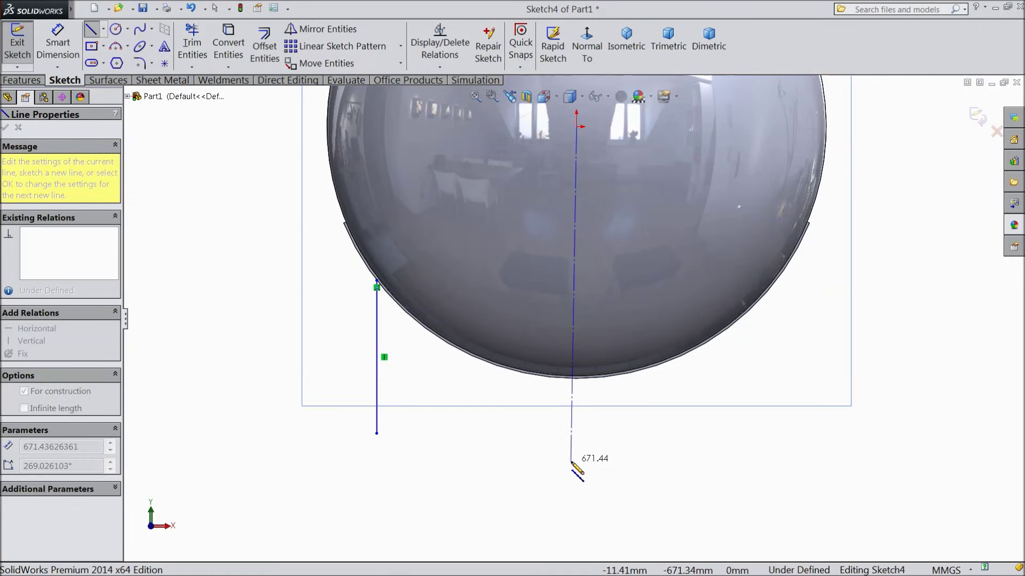
pyautogui.click(573, 463)
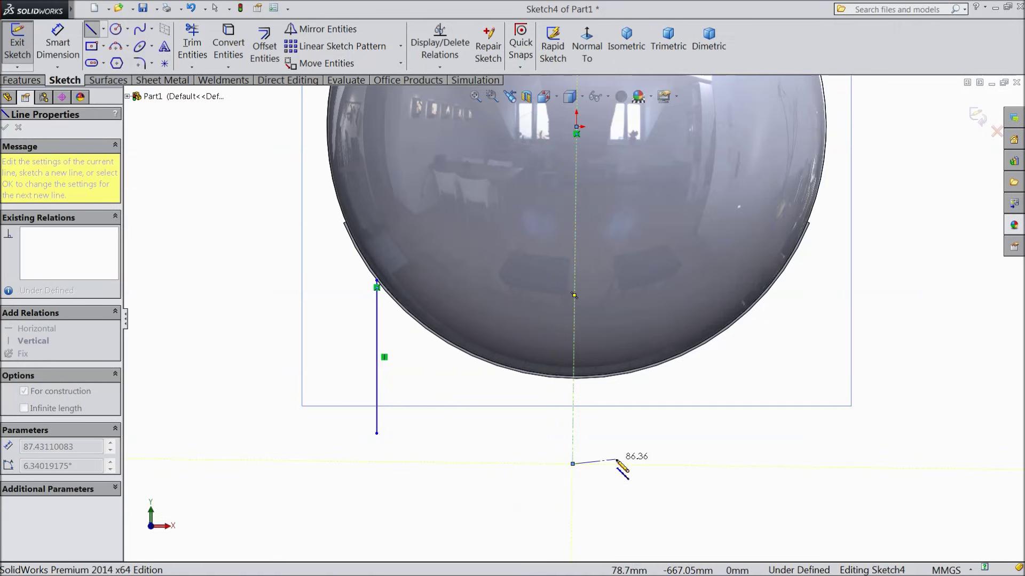
pyautogui.rightClick(602, 463)
pyautogui.click(652, 103)
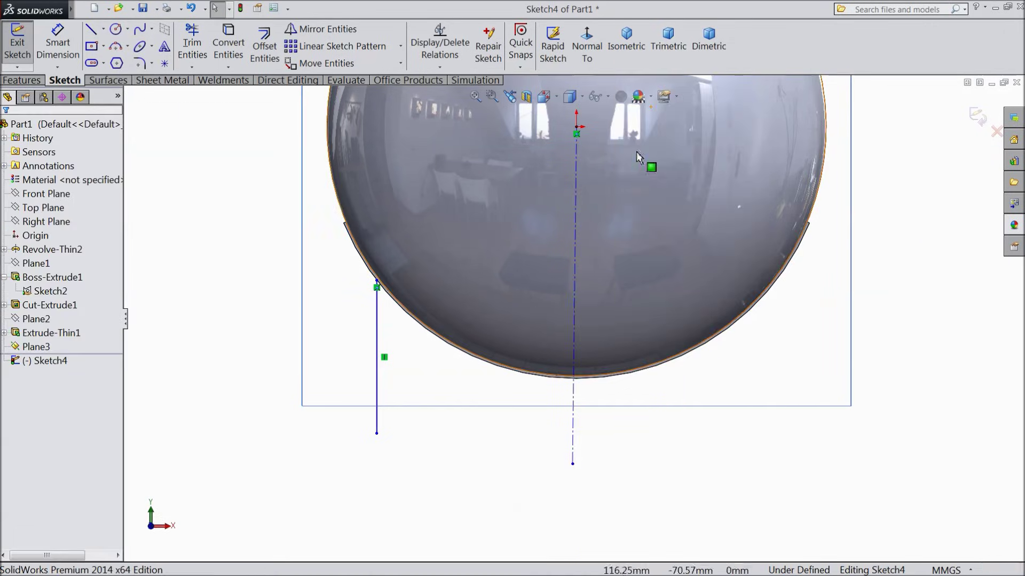
pyautogui.click(576, 301)
pyautogui.click(612, 259)
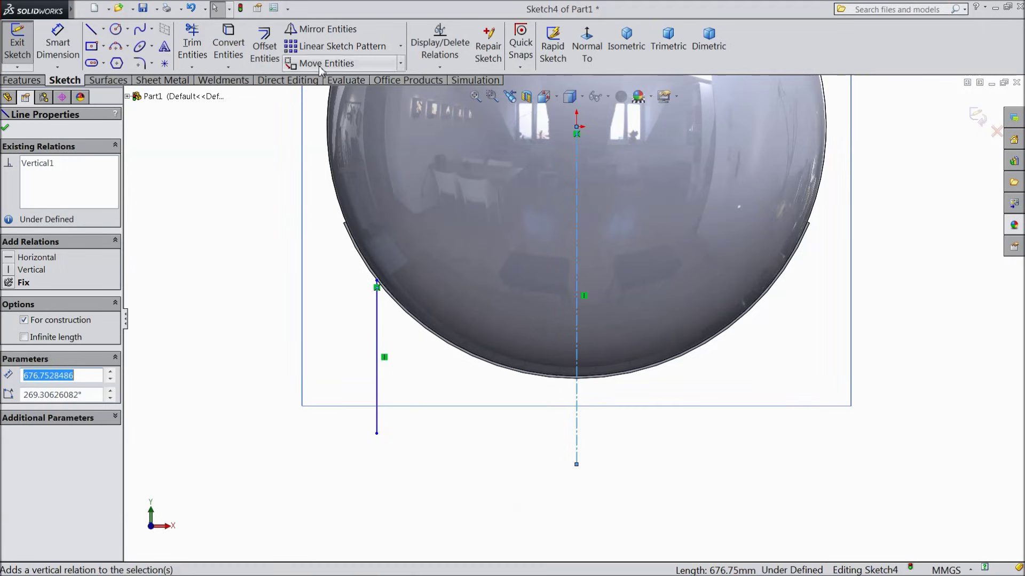
# Mirror the vertical leg line about the vertical centreline, keeping the original
pyautogui.click(335, 30)
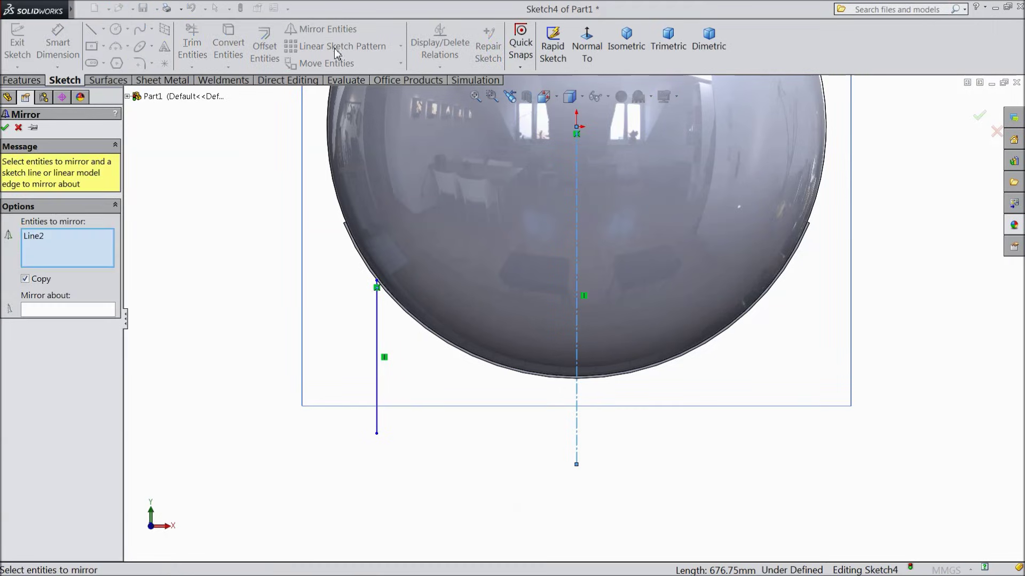
pyautogui.click(379, 337)
pyautogui.click(88, 310)
pyautogui.rightClick(67, 255)
pyautogui.click(86, 258)
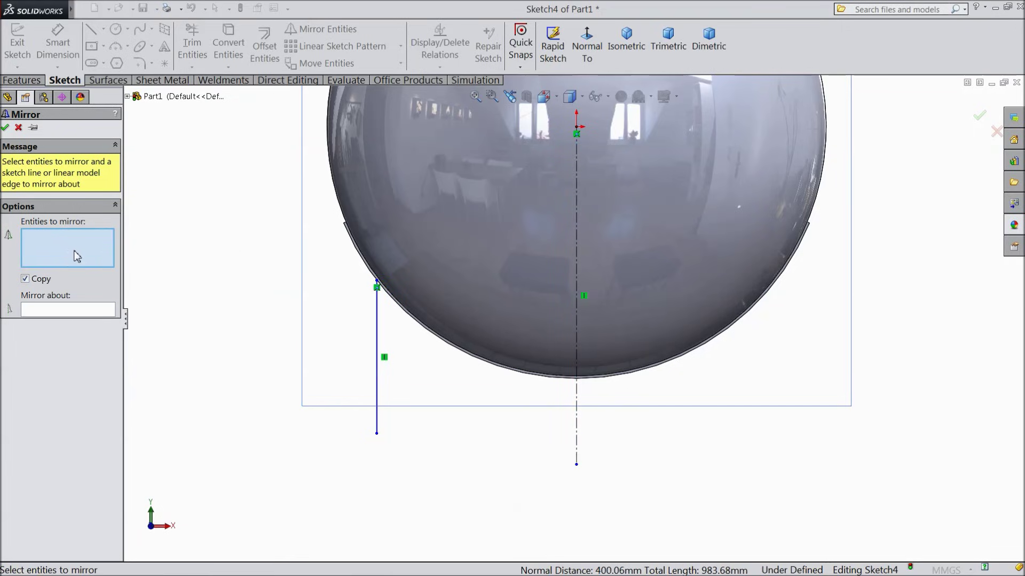
pyautogui.click(377, 389)
pyautogui.click(89, 311)
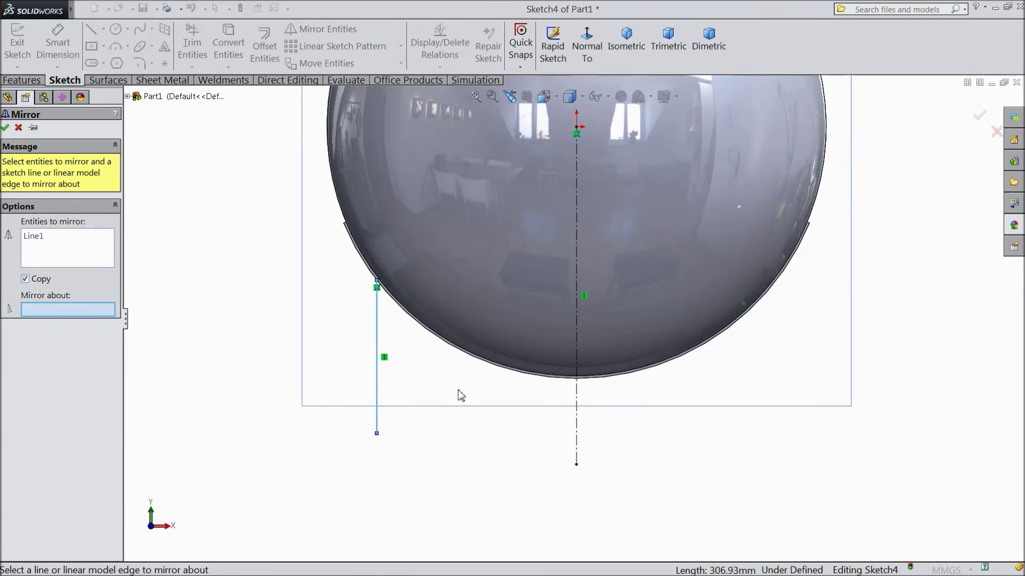
pyautogui.click(576, 423)
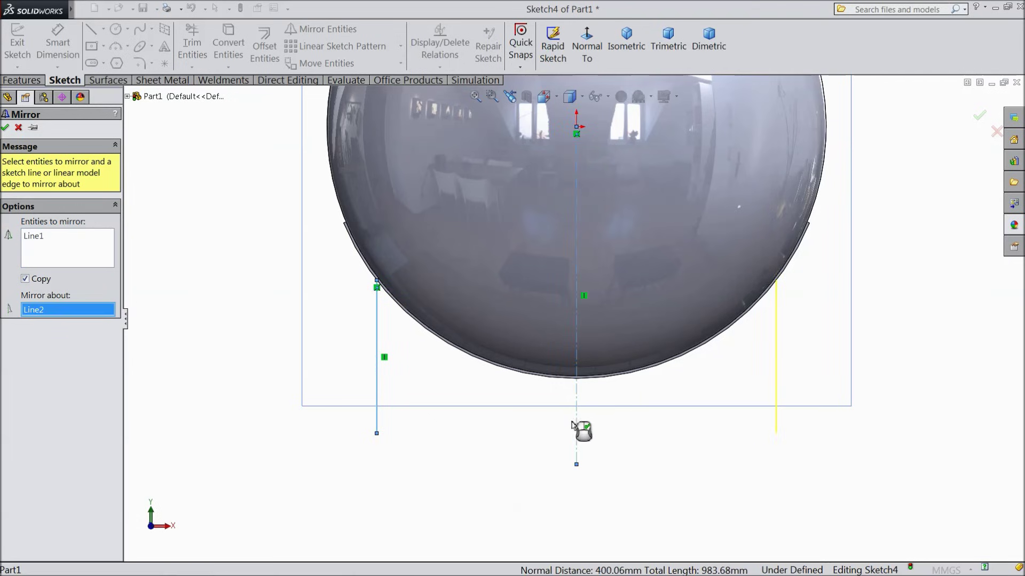
pyautogui.click(5, 127)
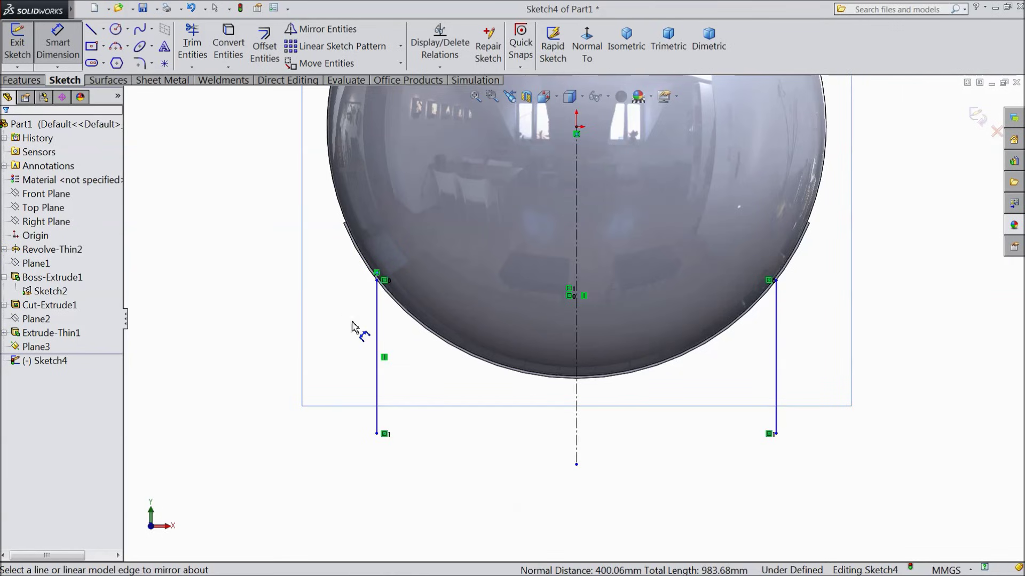
# Dimension the original vertical leg line to a length of 300 mm
pyautogui.click(376, 350)
pyautogui.click(256, 357)
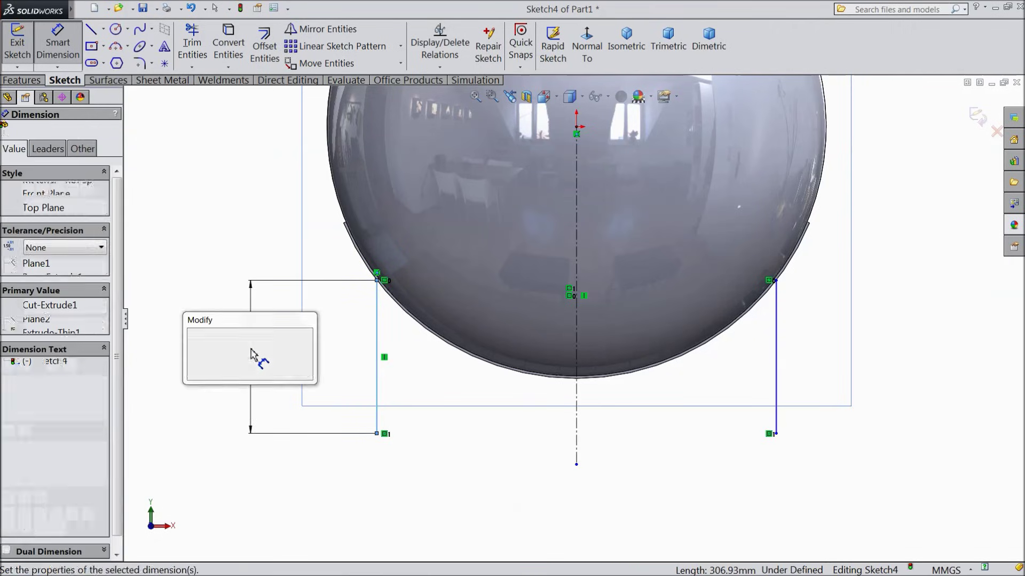
pyautogui.write('300')
pyautogui.click(193, 336)
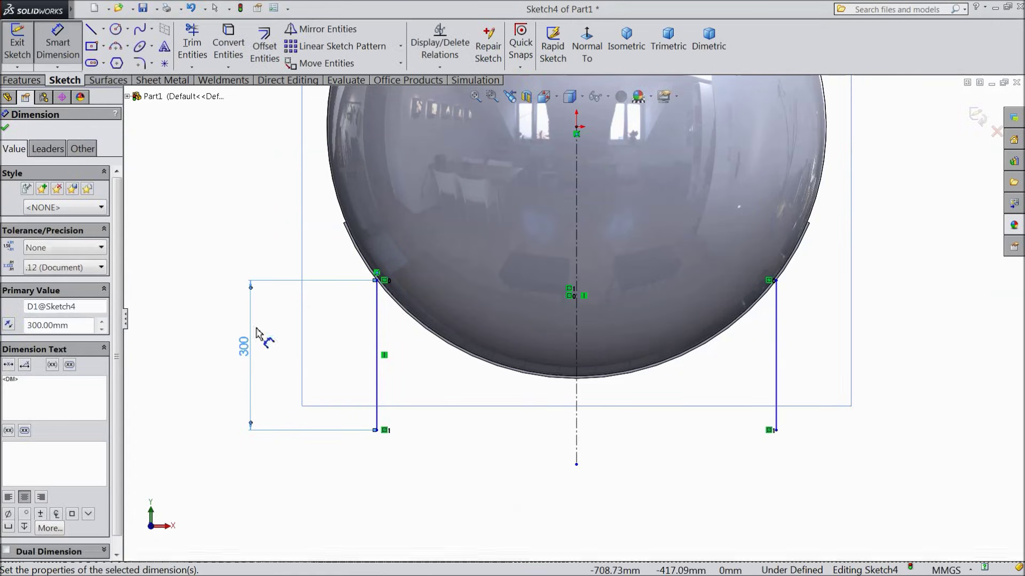
# Dimension the distance between the original vertical leg line and the centreline as 400 mm
pyautogui.click(379, 344)
pyautogui.click(577, 403)
pyautogui.click(494, 472)
pyautogui.write('400')
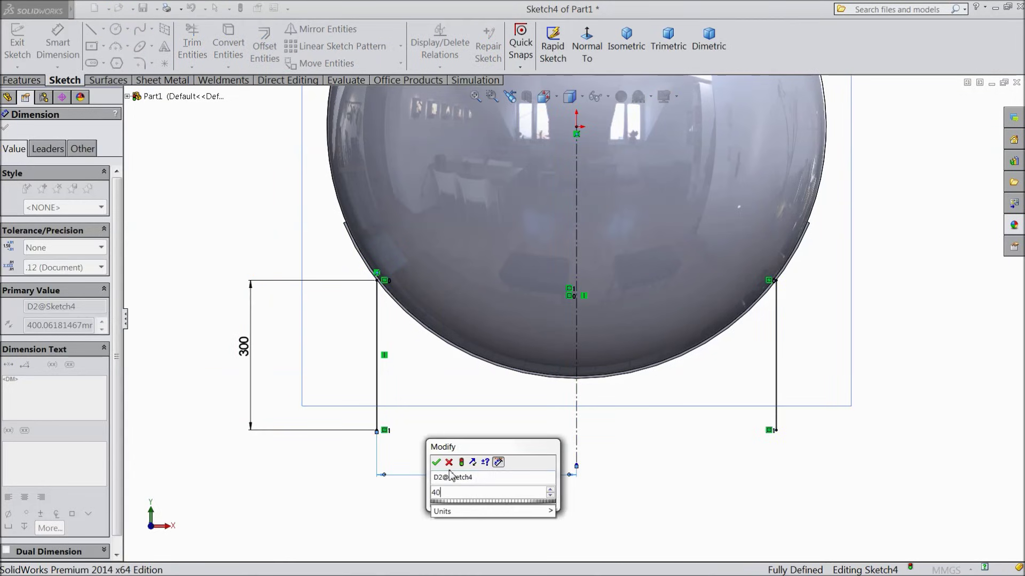
pyautogui.press('Return')
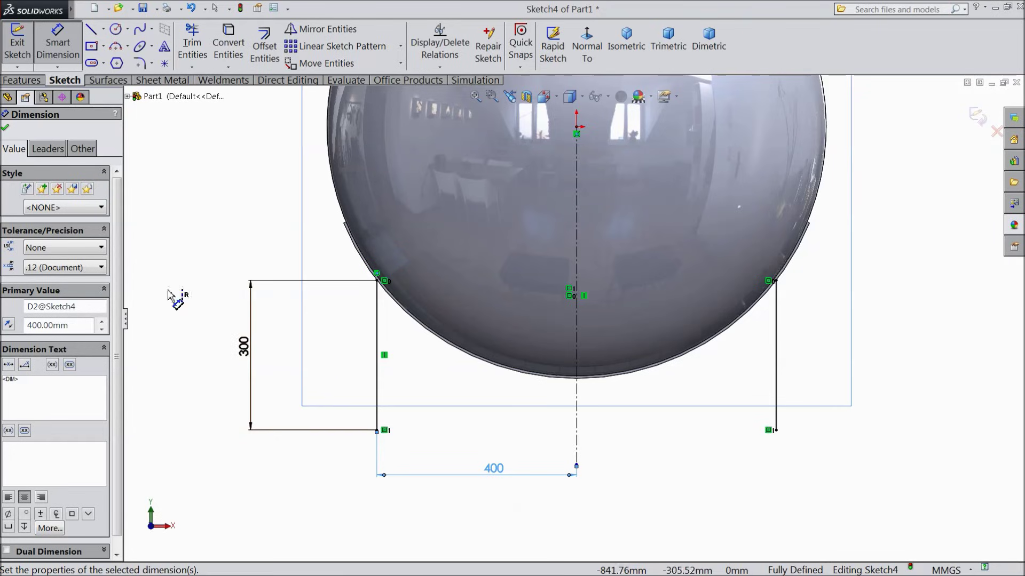
# Sketch a horizontal line joining the lower ends of the two vertical leg lines
pyautogui.click(91, 30)
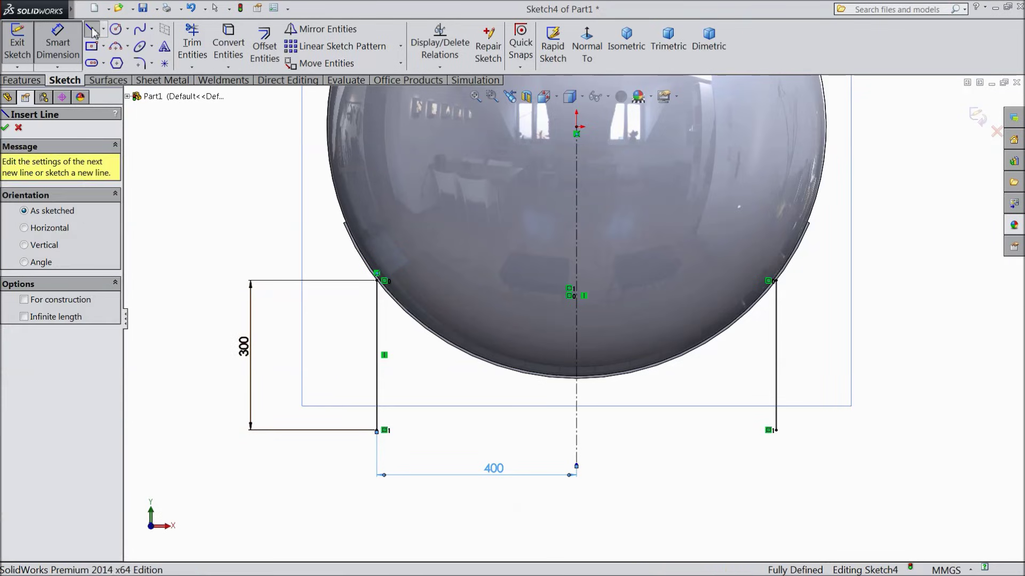
pyautogui.click(377, 430)
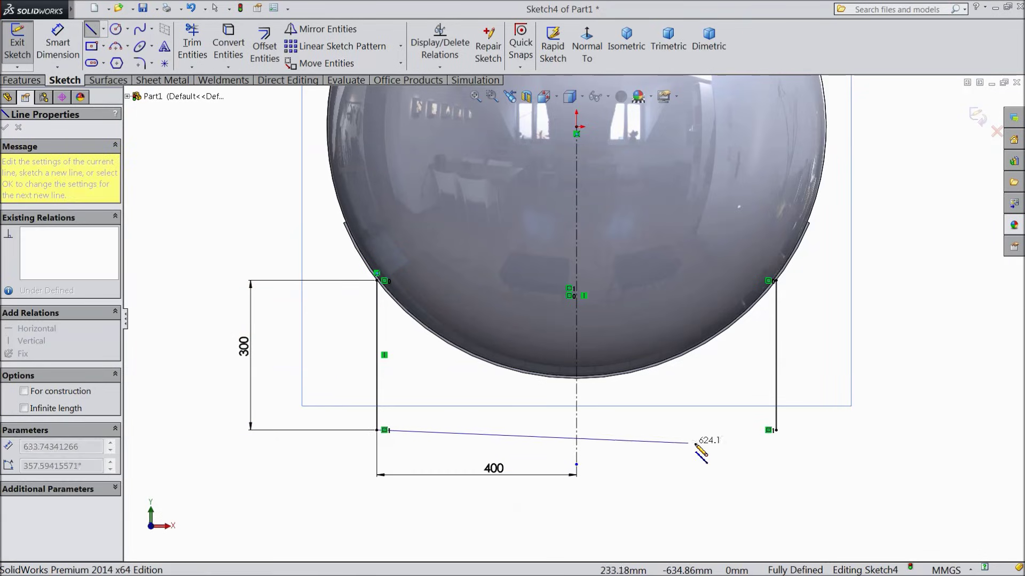
pyautogui.click(775, 430)
pyautogui.rightClick(825, 435)
pyautogui.click(854, 112)
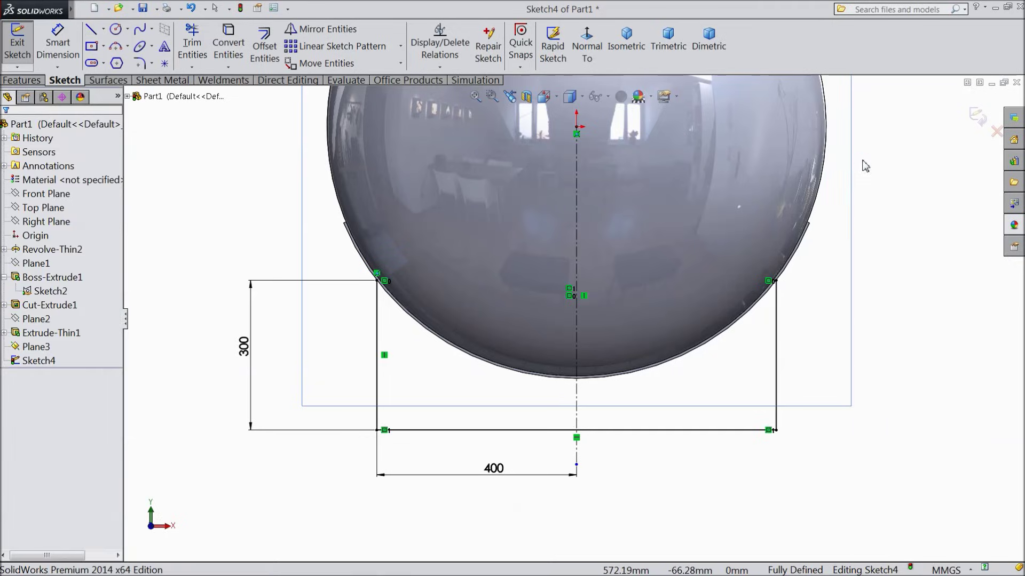
# Convert the saddle plate's outer curved edge into a sketch arc
pyautogui.scroll(-3, 647, 366)
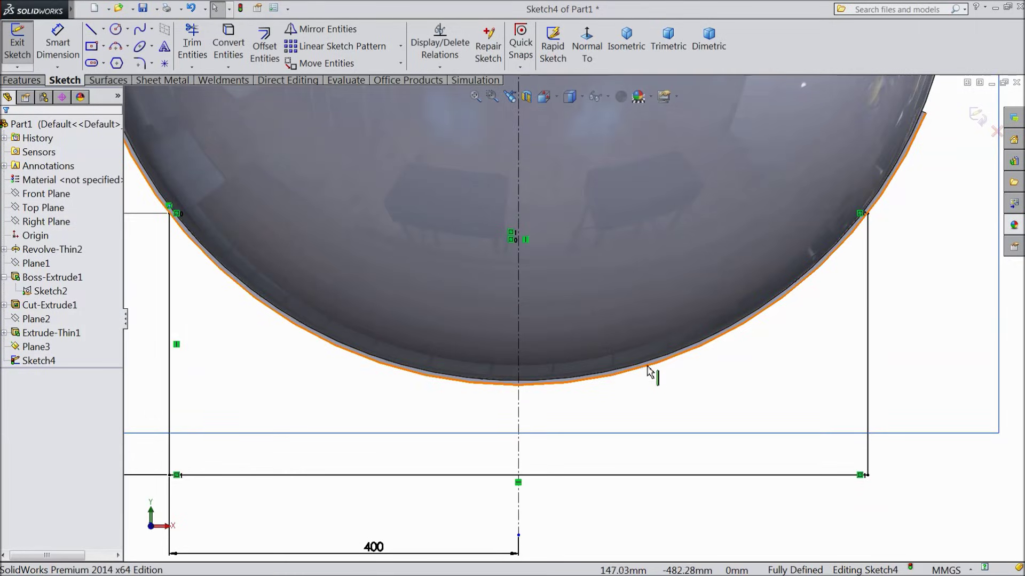
pyautogui.click(648, 368)
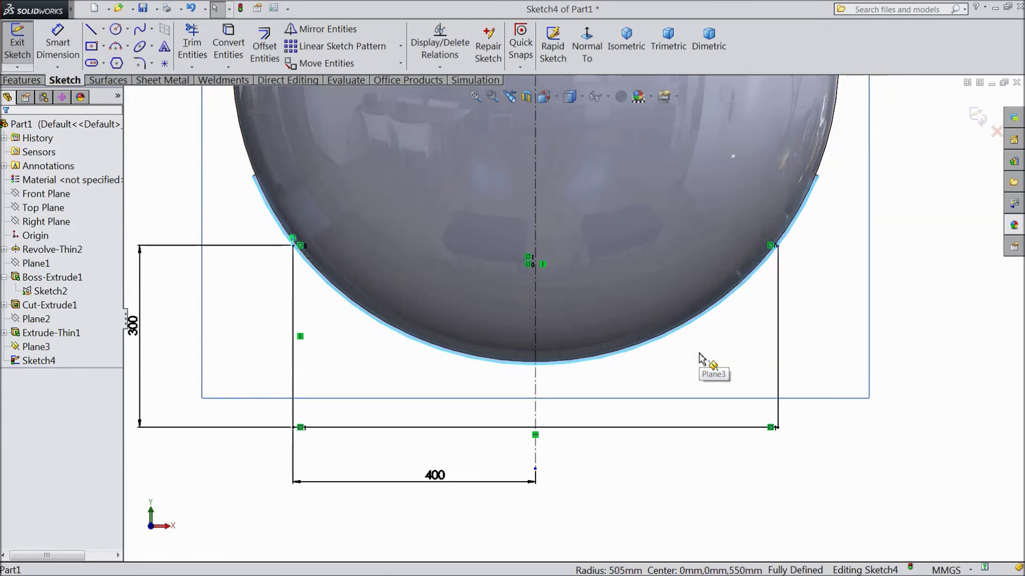
pyautogui.click(235, 53)
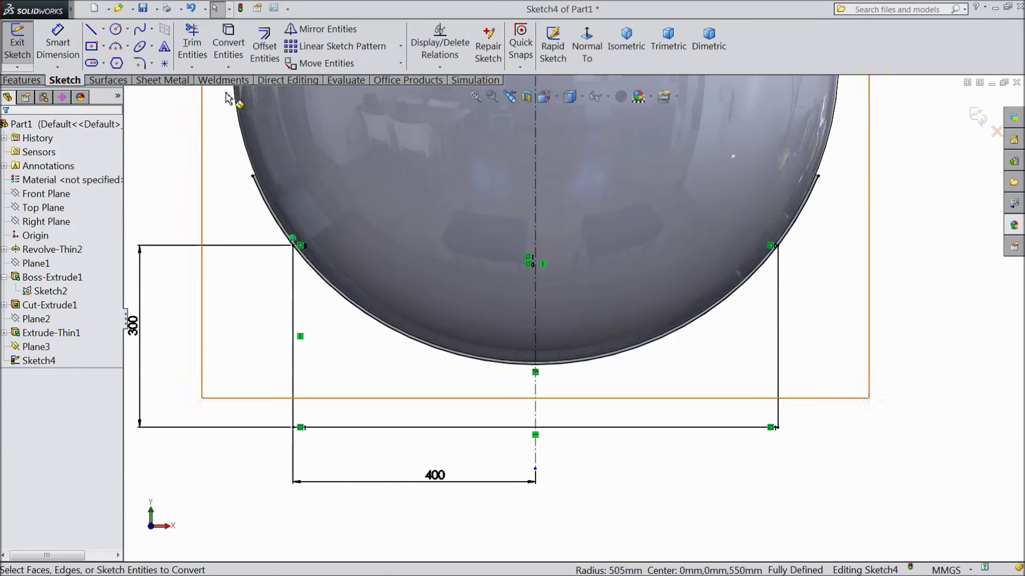
# Trim the converted arc's two ends back to the vertical leg lines, using Trim to closest
pyautogui.click(192, 46)
pyautogui.scroll(3, 290, 248)
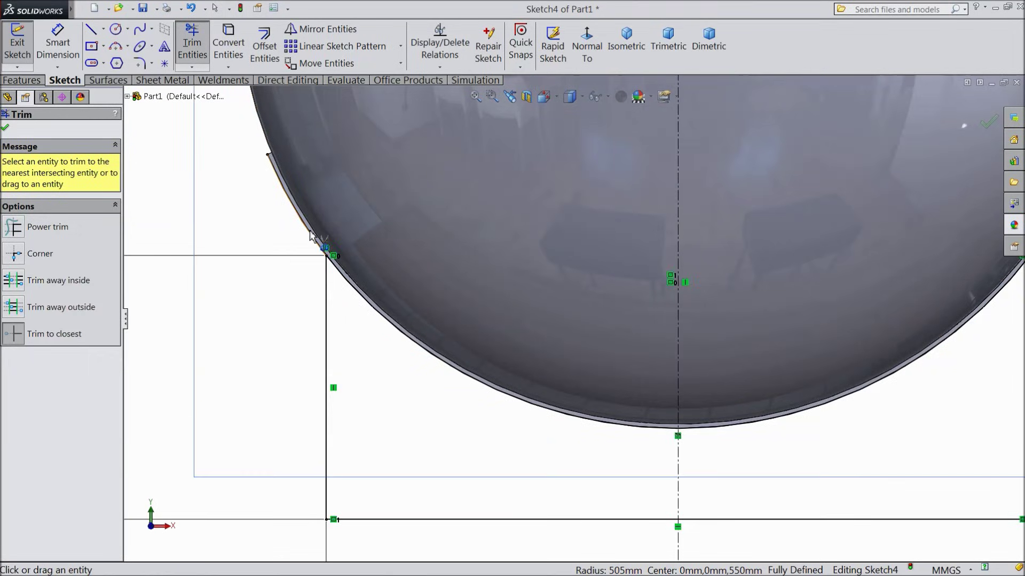
pyautogui.scroll(-3, 254, 250)
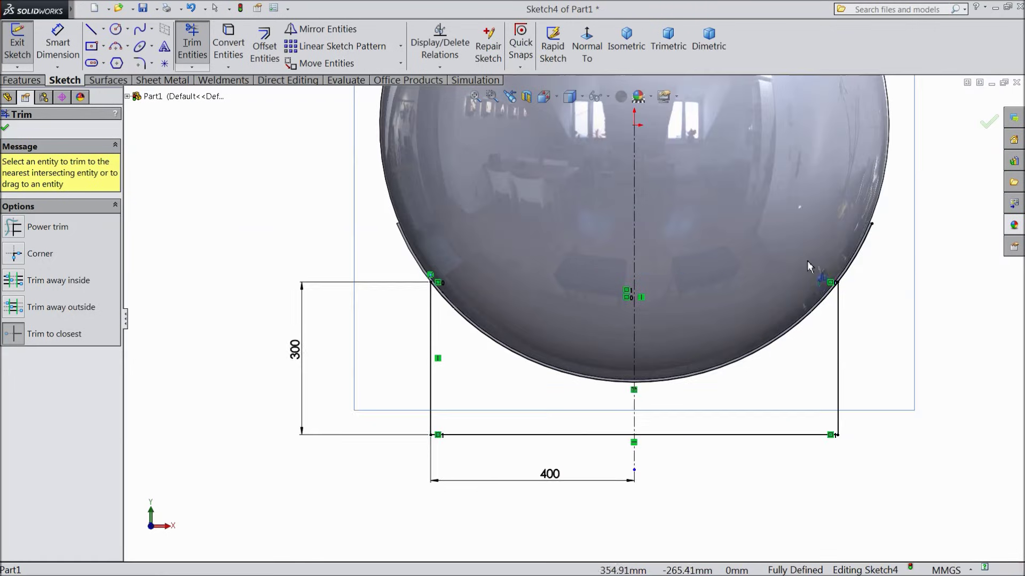
pyautogui.scroll(3, 751, 256)
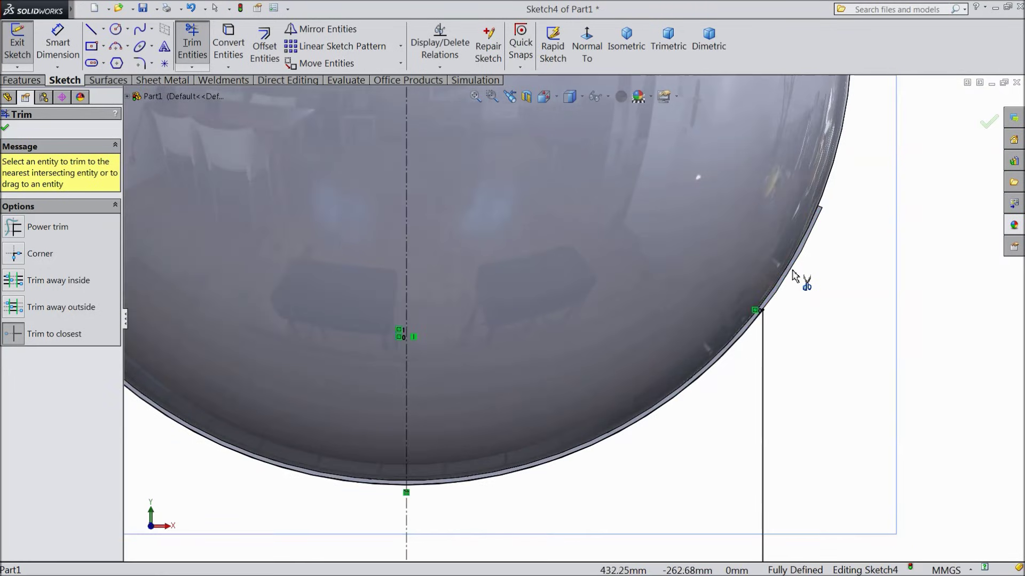
pyautogui.scroll(-3, 807, 293)
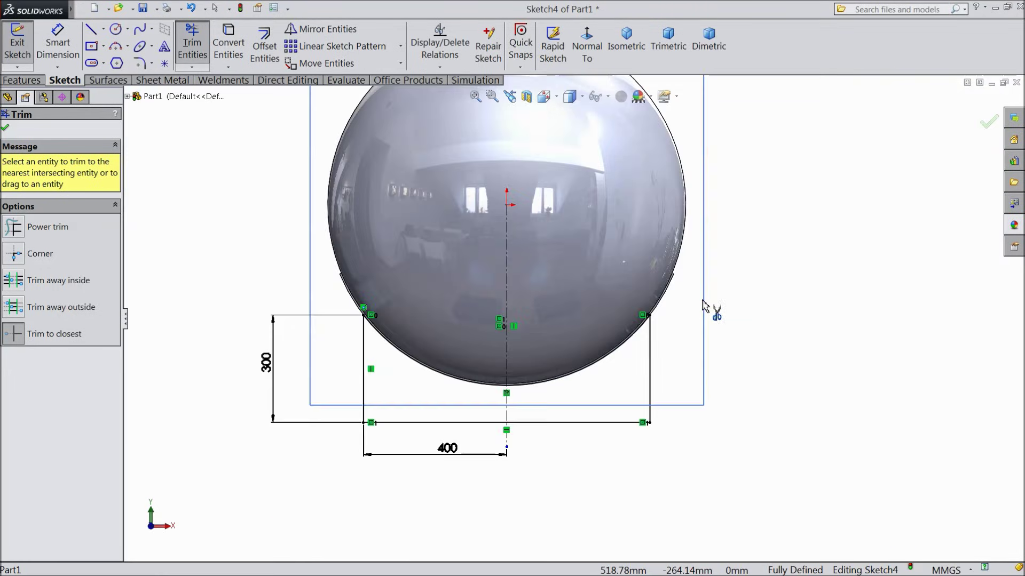
pyautogui.click(6, 127)
# Extrude the closed leg profile as a blind boss 9.51 mm deep, merged with the tank
pyautogui.moveTo(176, 197)
pyautogui.mouseDown(button='middle')
pyautogui.moveTo(235, 244)
pyautogui.moveTo(243, 266)
pyautogui.moveTo(367, 249)
pyautogui.mouseUp(button='middle')
pyautogui.scroll(2, 483, 280)
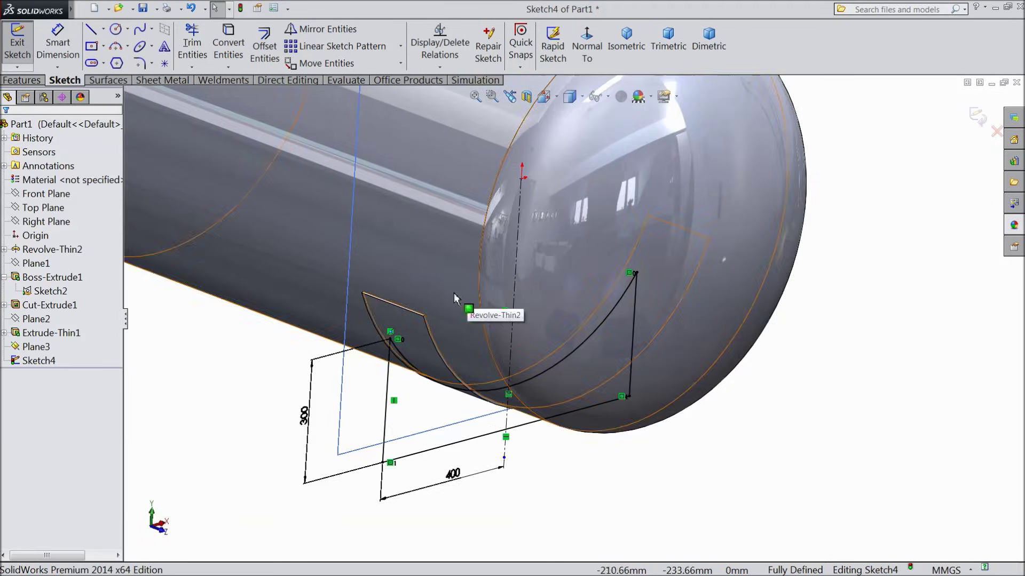
pyautogui.scroll(-3, 471, 291)
pyautogui.moveTo(470, 291); pyautogui.dragTo(421, 262, button='middle')
pyautogui.scroll(4, 417, 261)
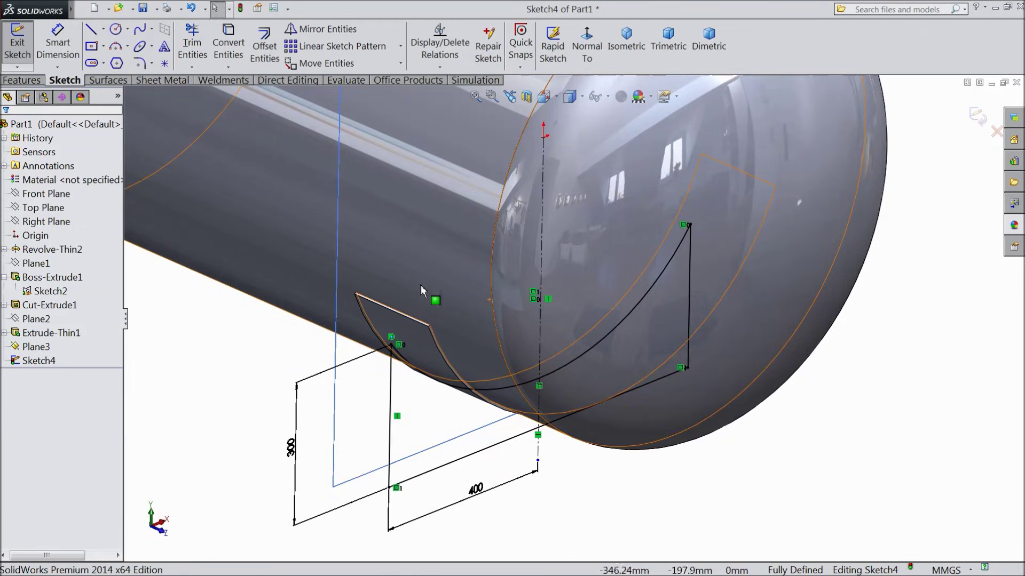
pyautogui.click(34, 80)
pyautogui.click(24, 46)
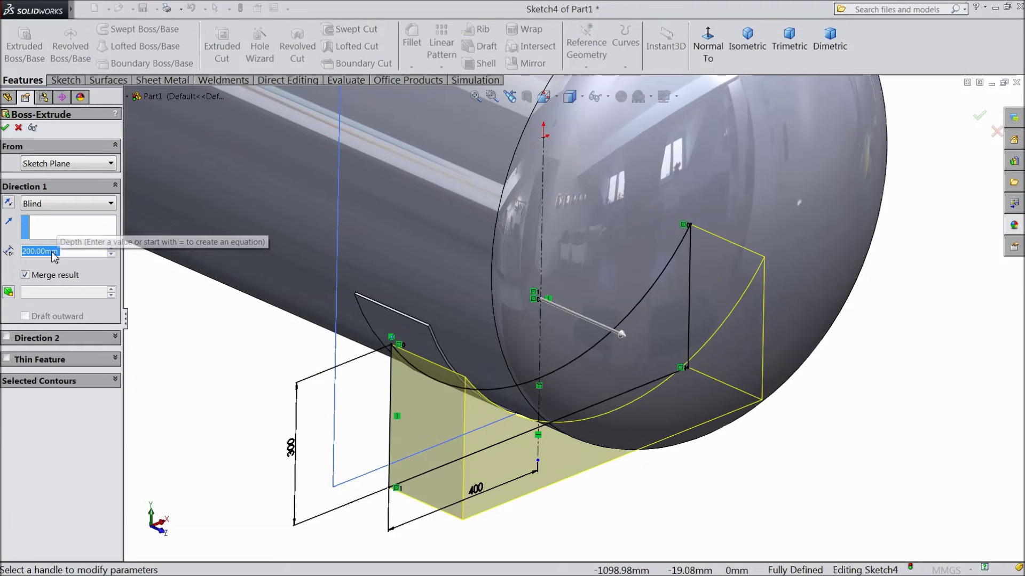
pyautogui.write('9.5')
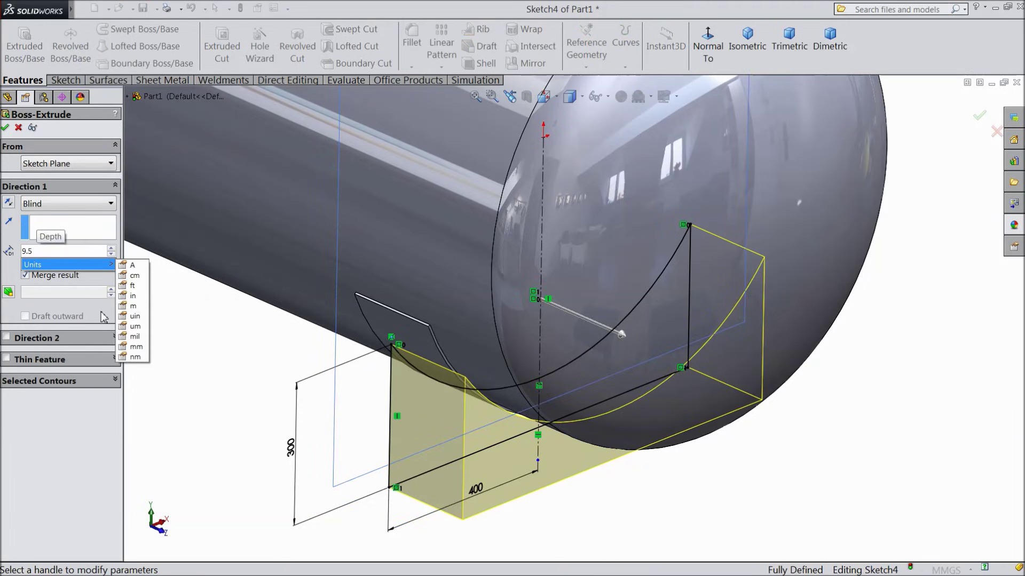
pyautogui.write('1')
pyautogui.press('Return')
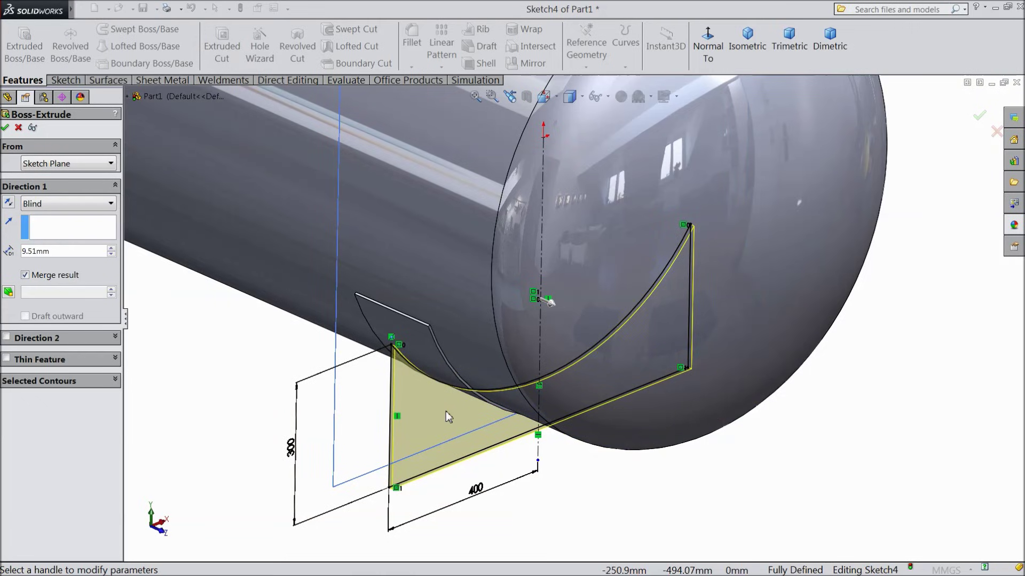
pyautogui.scroll(-2, 446, 410)
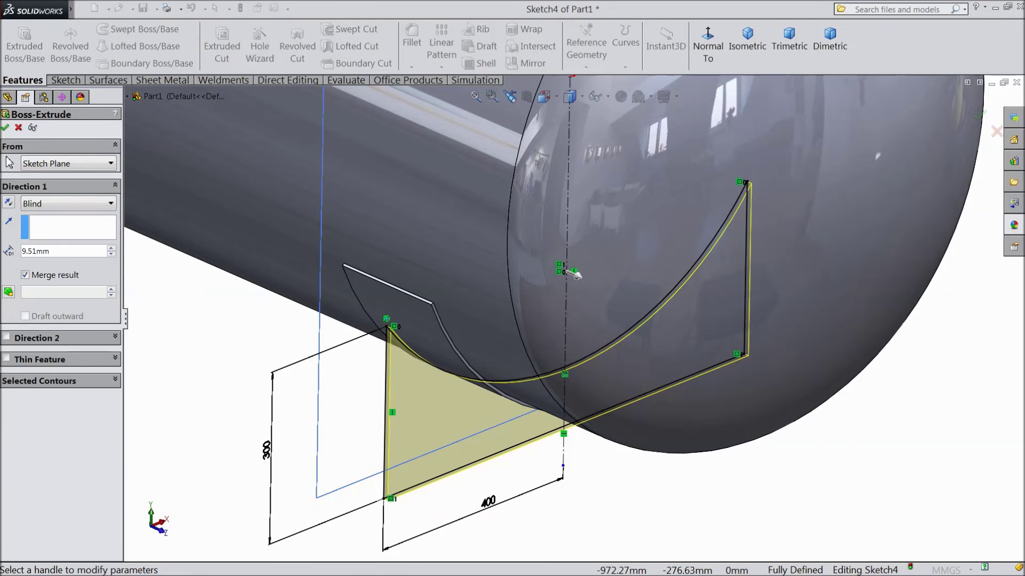
pyautogui.click(5, 128)
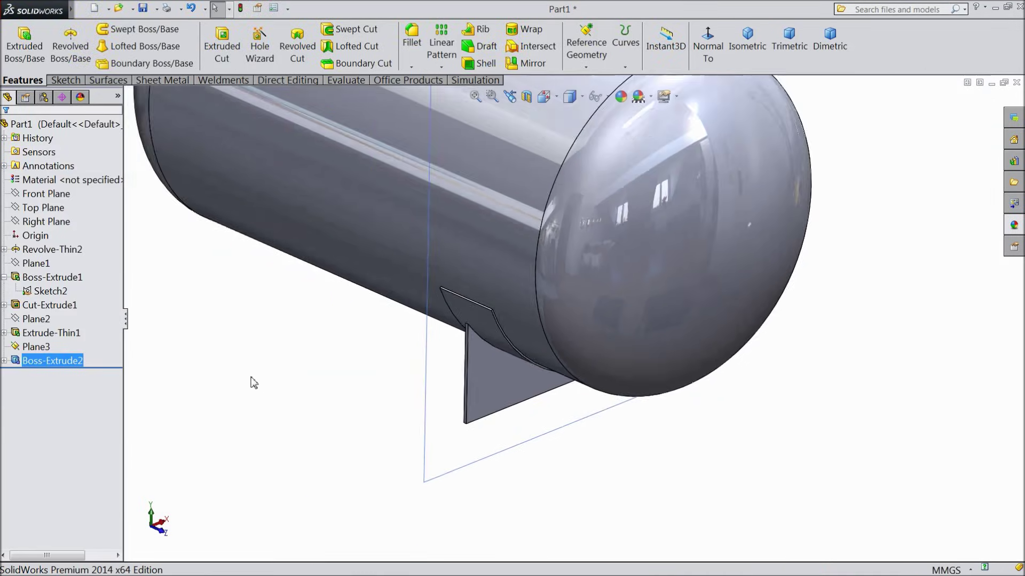
# Create a reference plane parallel to the Front Plane at an offset of 515 mm, on the saddle's outer side
pyautogui.moveTo(254, 382); pyautogui.dragTo(318, 347, button='middle')
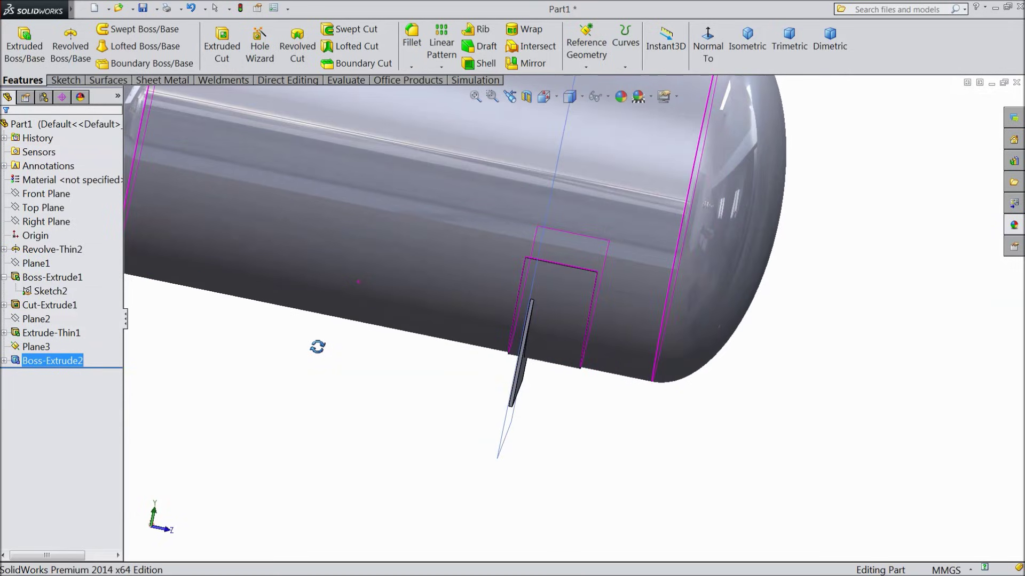
pyautogui.click(34, 319)
pyautogui.moveTo(176, 340); pyautogui.dragTo(164, 342, button='middle')
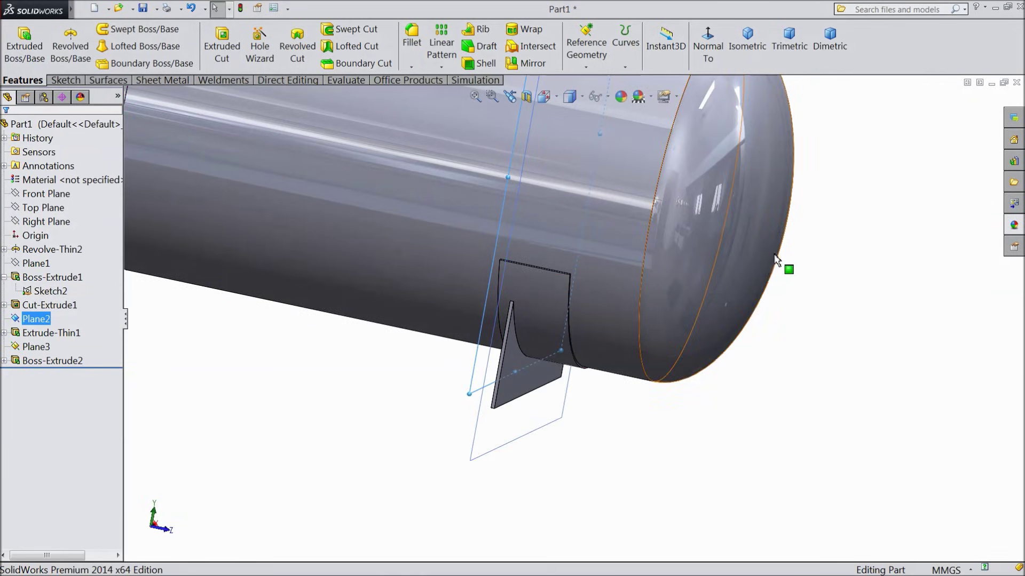
pyautogui.scroll(4, 489, 358)
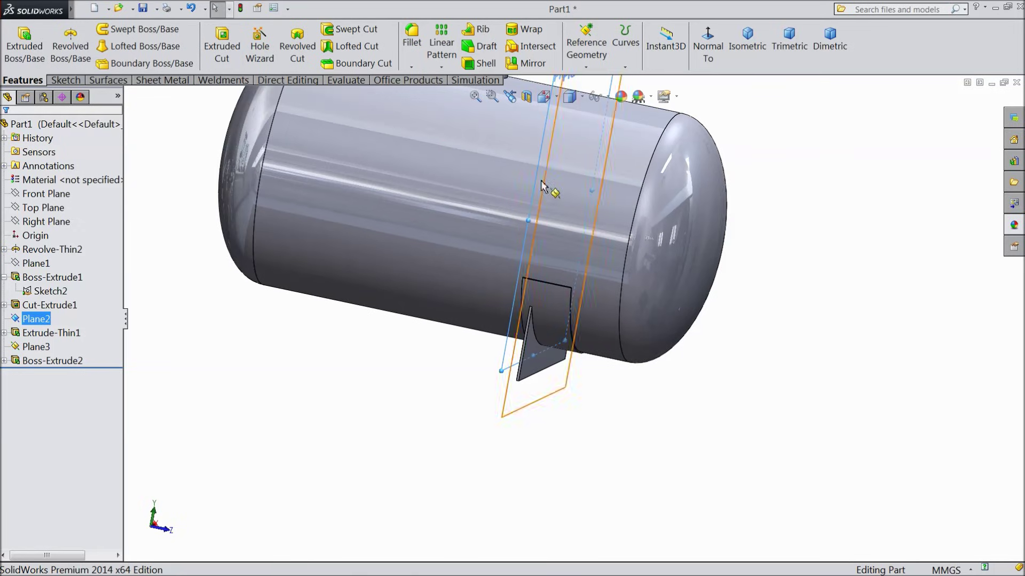
pyautogui.scroll(-2, 541, 299)
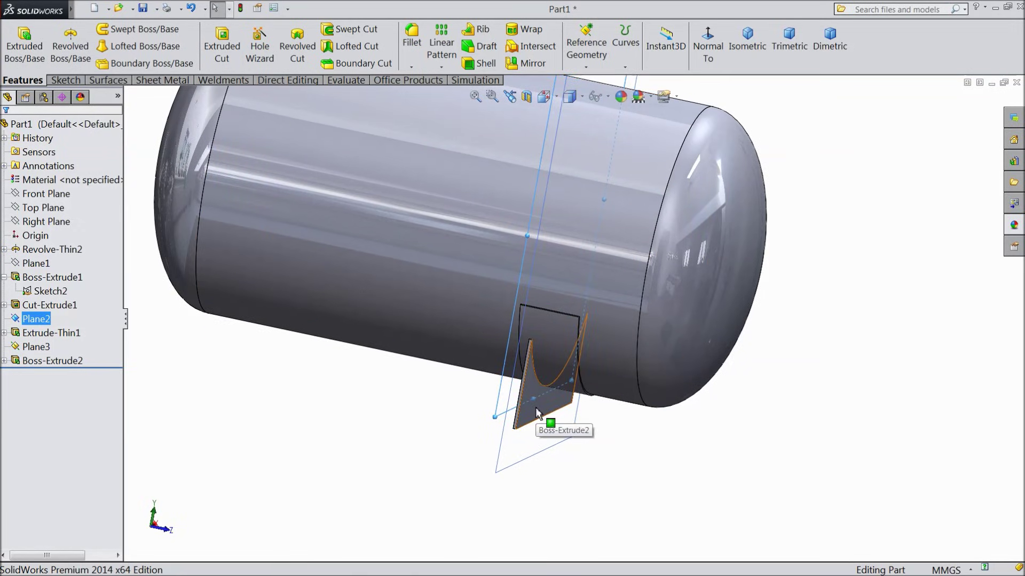
pyautogui.moveTo(530, 382); pyautogui.dragTo(558, 154, button='middle')
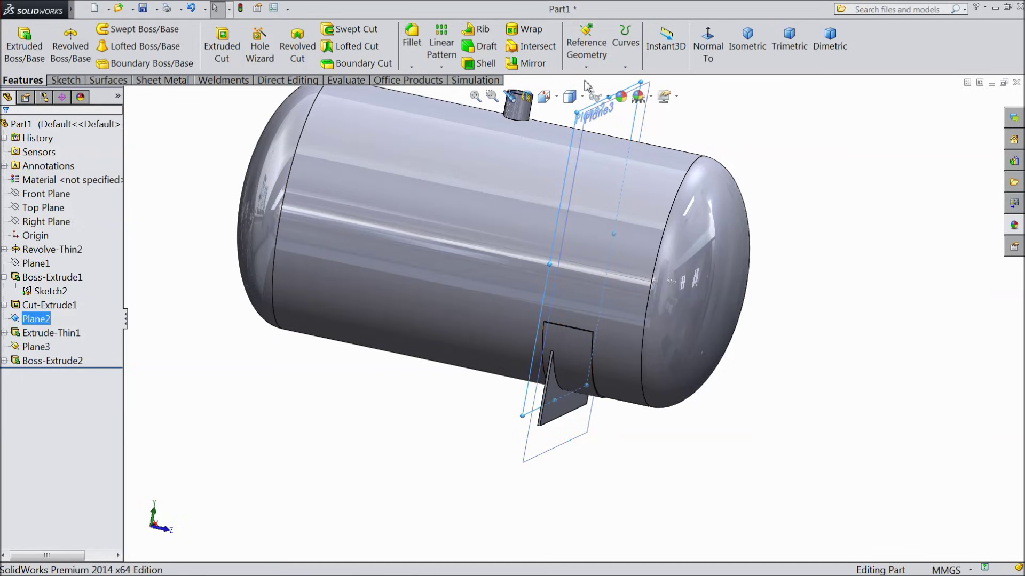
pyautogui.click(46, 193)
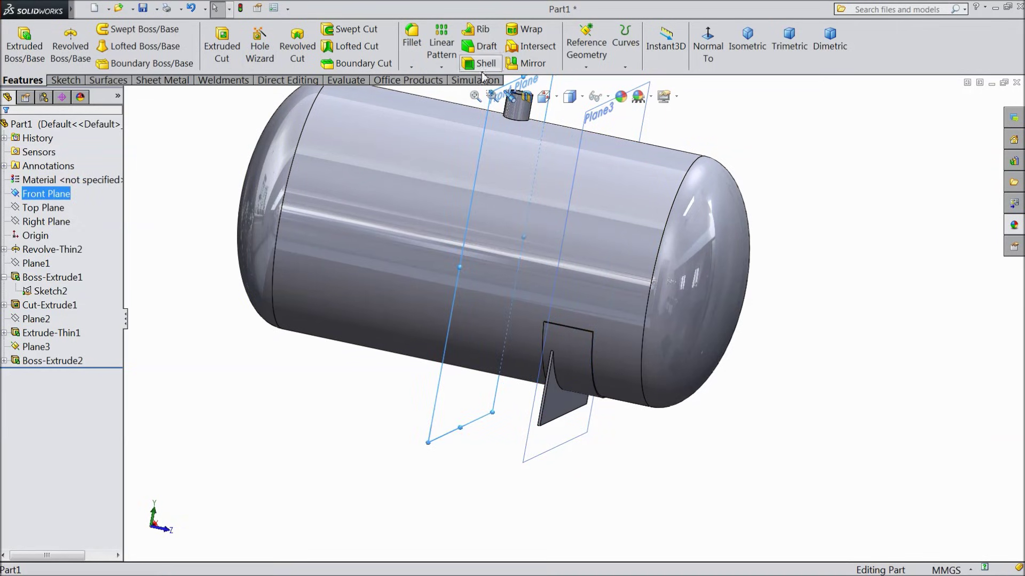
pyautogui.click(599, 65)
pyautogui.click(593, 80)
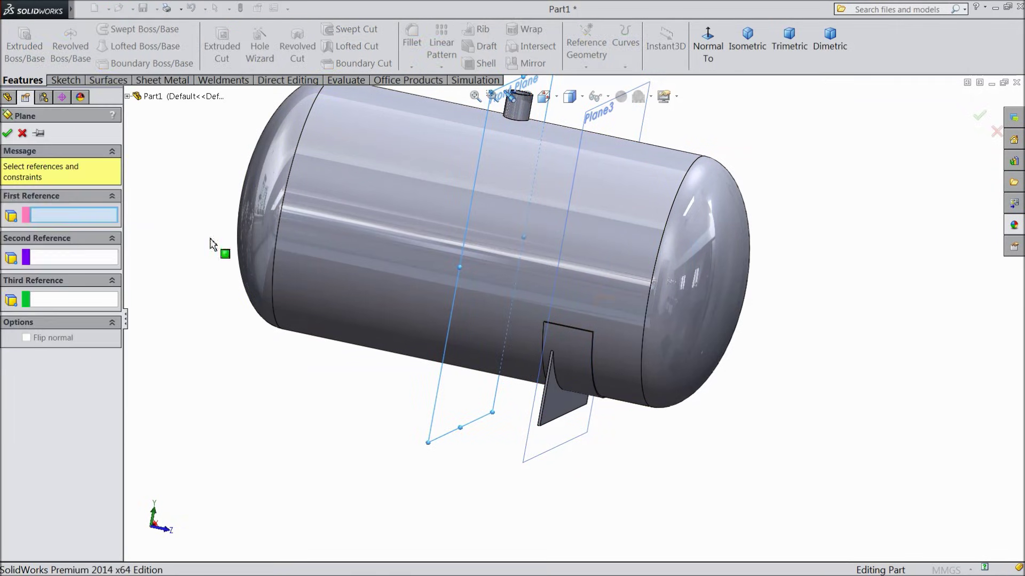
pyautogui.click(128, 97)
pyautogui.click(162, 170)
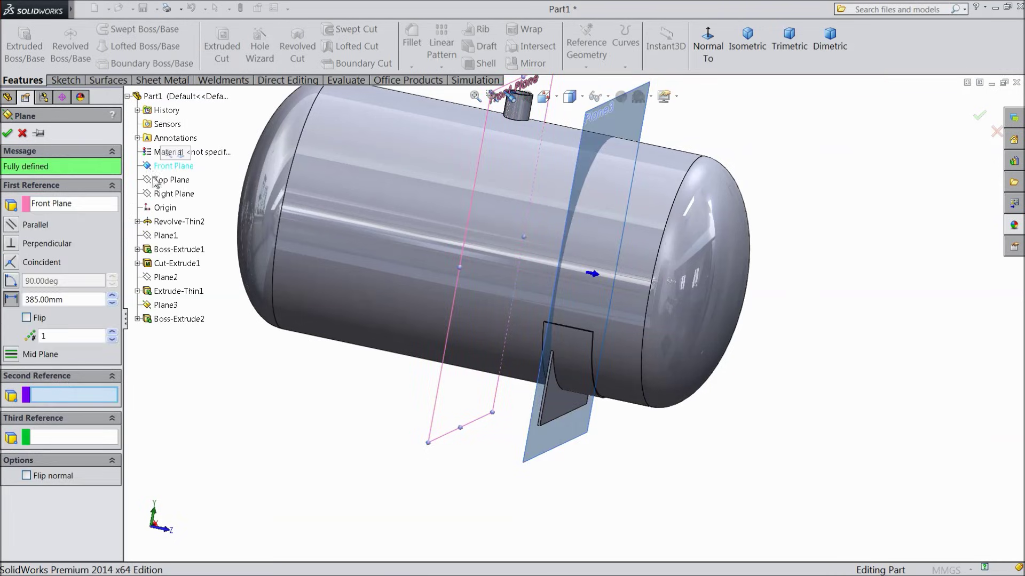
pyautogui.moveTo(70, 300); pyautogui.dragTo(16, 302)
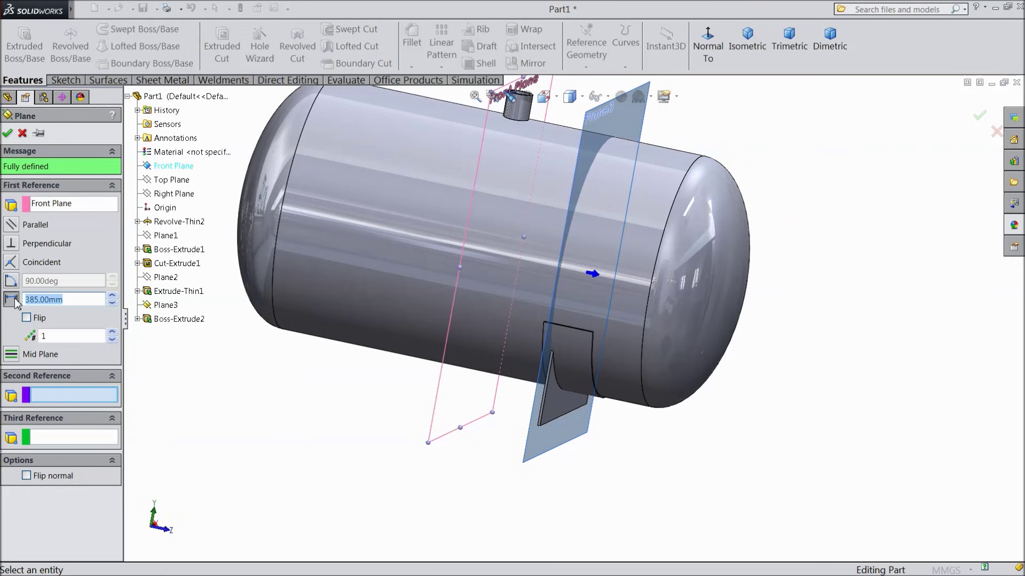
pyautogui.press('Return')
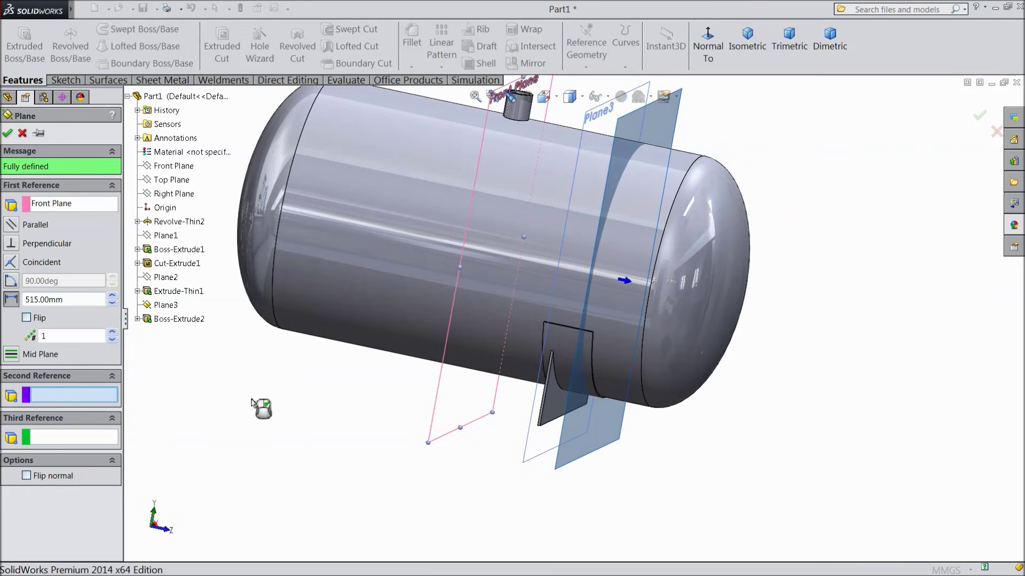
pyautogui.click(7, 134)
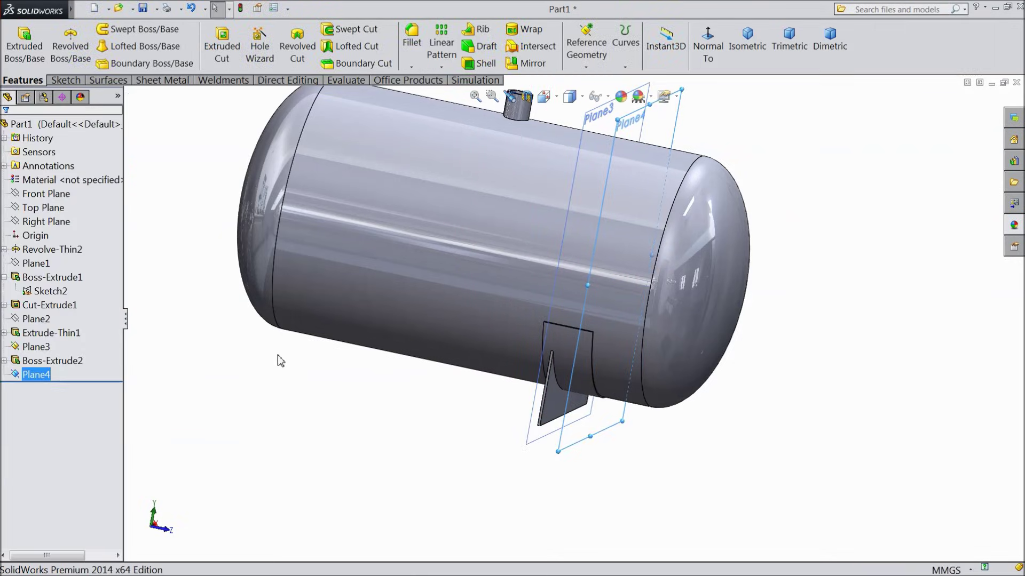
# Hide the plane used for the first leg plate and start a sketch on the new 515 mm offset plane
pyautogui.click(555, 430)
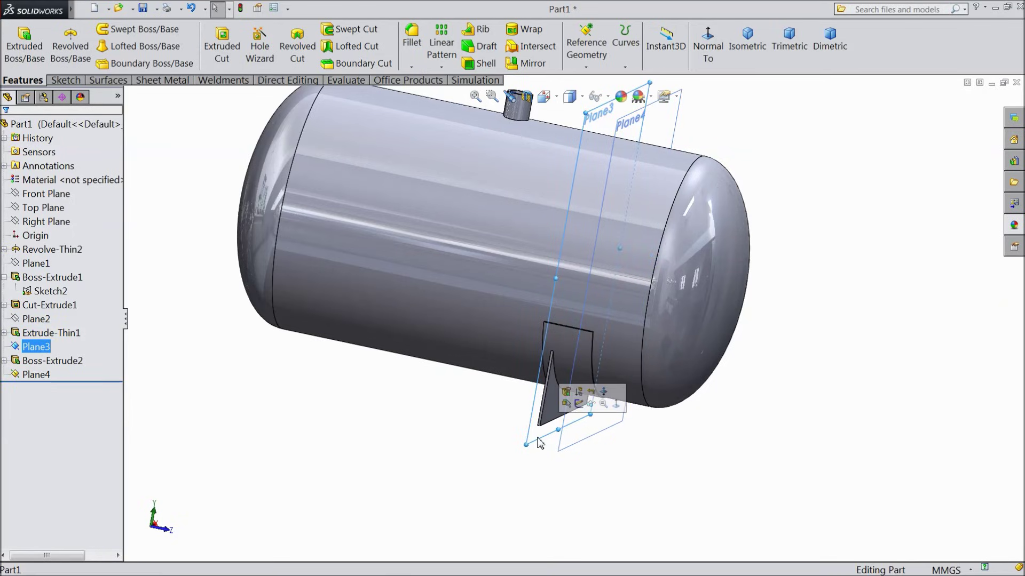
pyautogui.click(590, 405)
pyautogui.click(590, 435)
pyautogui.click(620, 403)
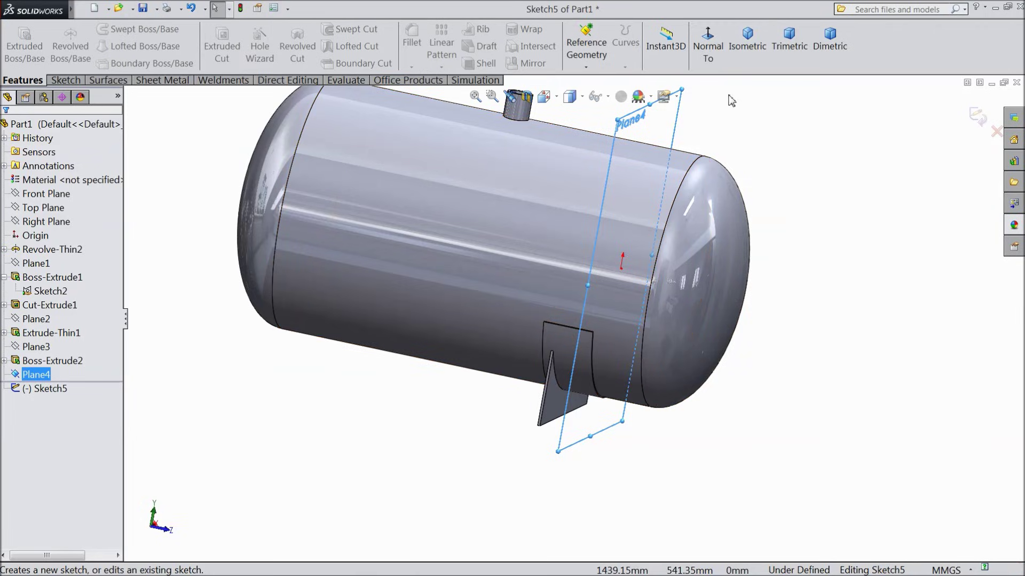
pyautogui.click(708, 48)
pyautogui.scroll(-4, 614, 507)
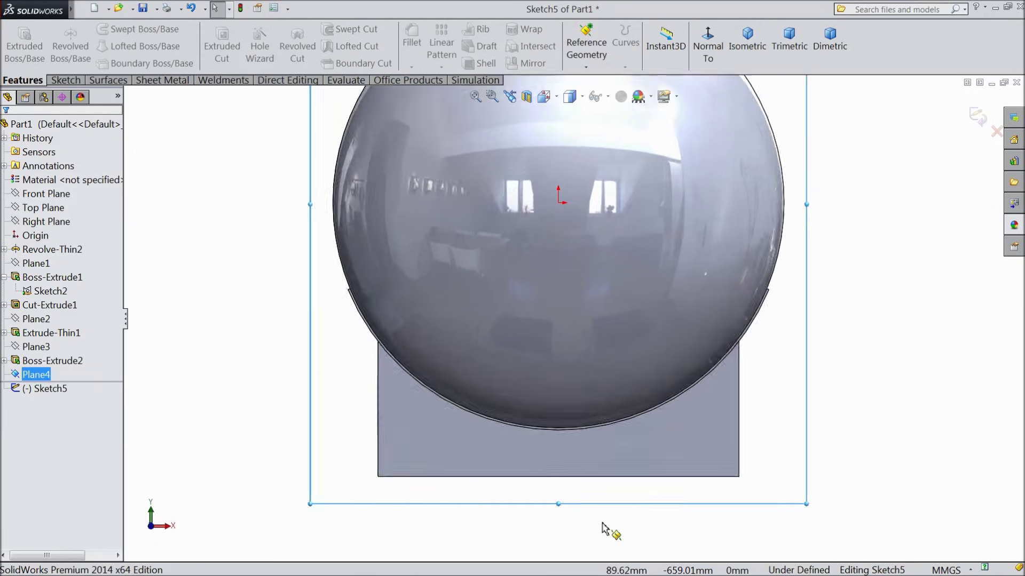
# Convert the outline of the first leg plate's face into sketch entities
pyautogui.click(566, 369)
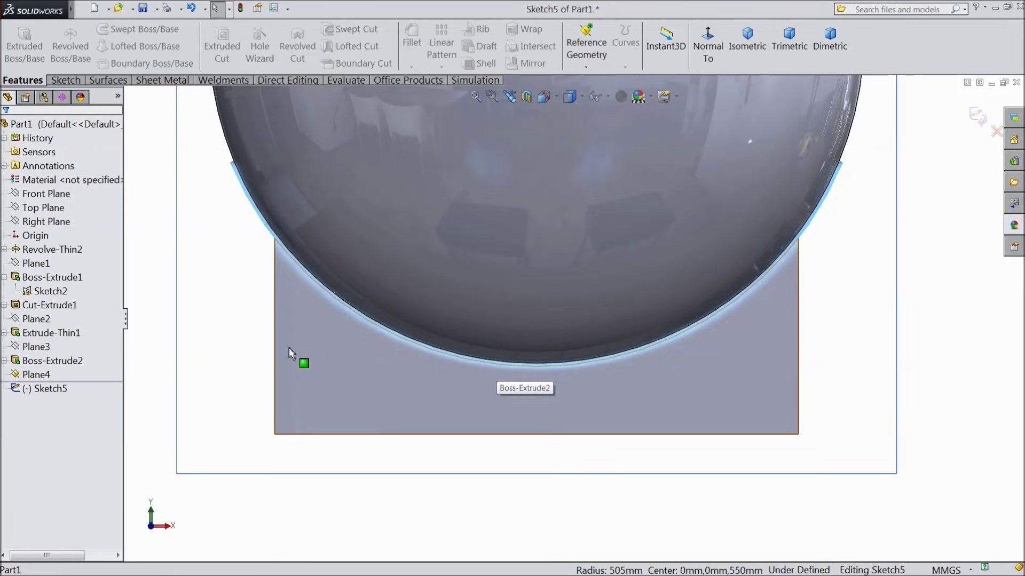
pyautogui.click(259, 331)
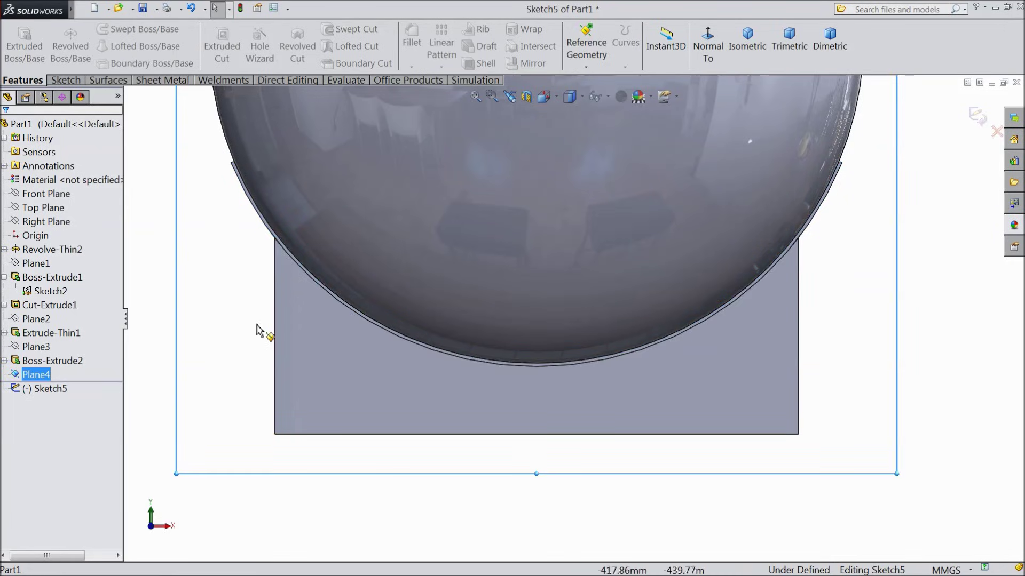
pyautogui.click(362, 357)
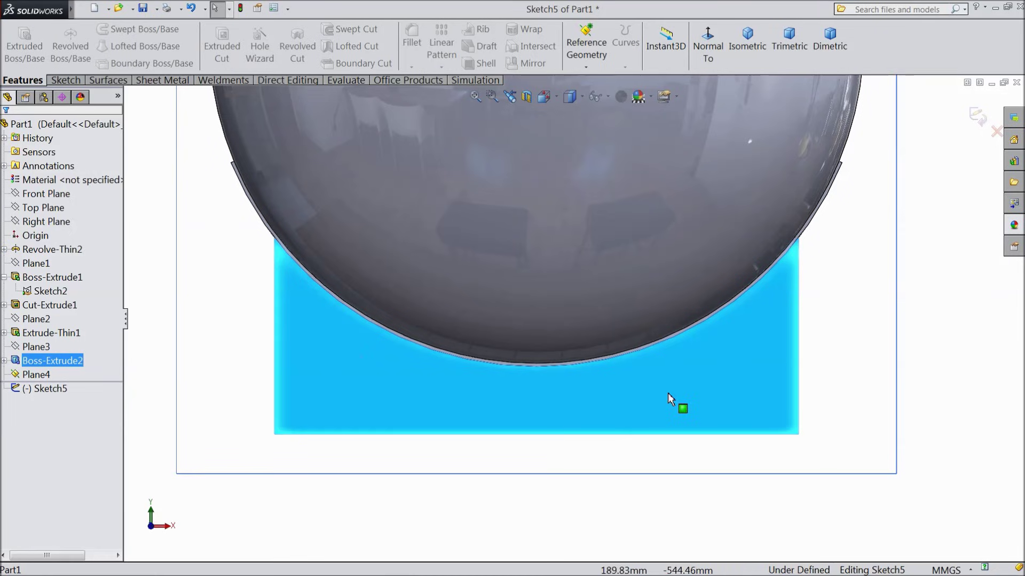
pyautogui.click(66, 80)
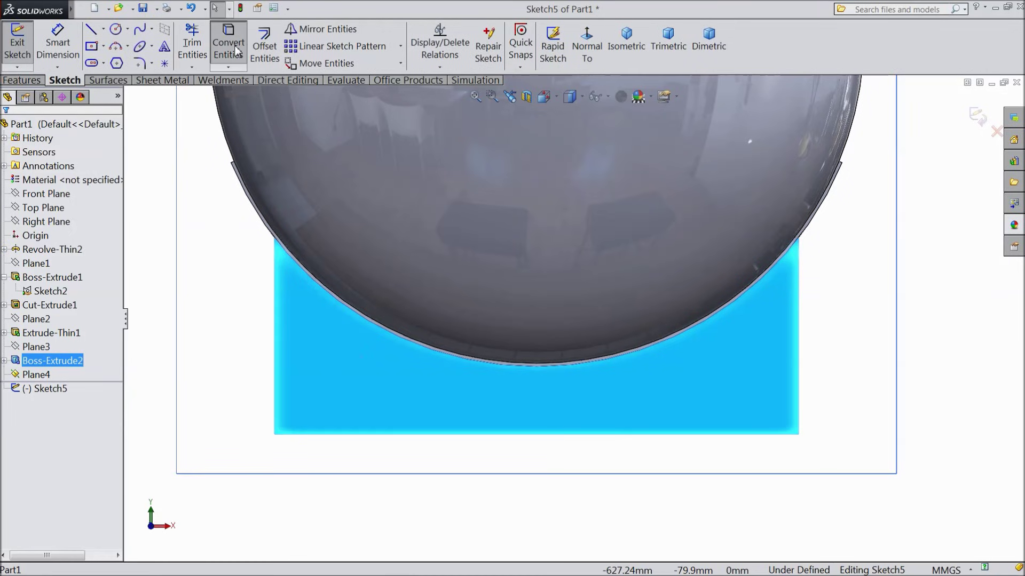
pyautogui.click(228, 46)
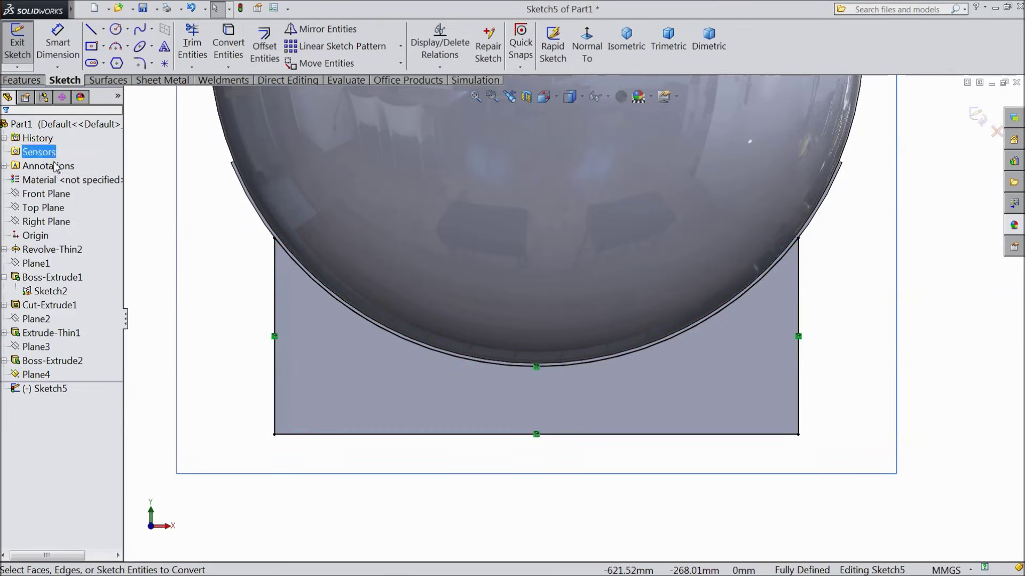
# Extrude the converted profile as a blind boss 9.51 mm deep, reversed toward the first leg plate and merged with the tank
pyautogui.click(22, 80)
pyautogui.click(24, 46)
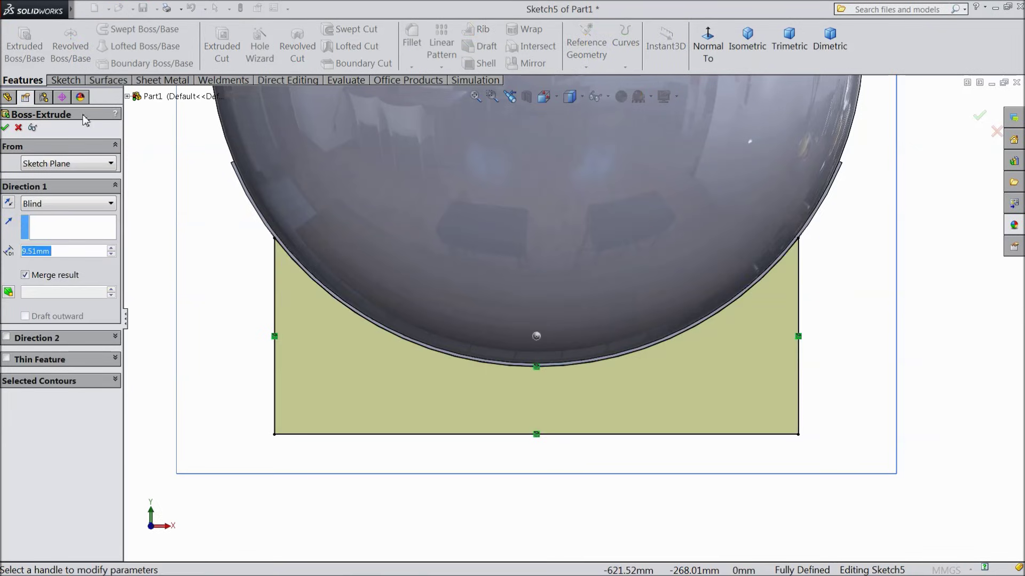
pyautogui.scroll(3, 217, 228)
pyautogui.moveTo(217, 242); pyautogui.dragTo(256, 288, button='middle')
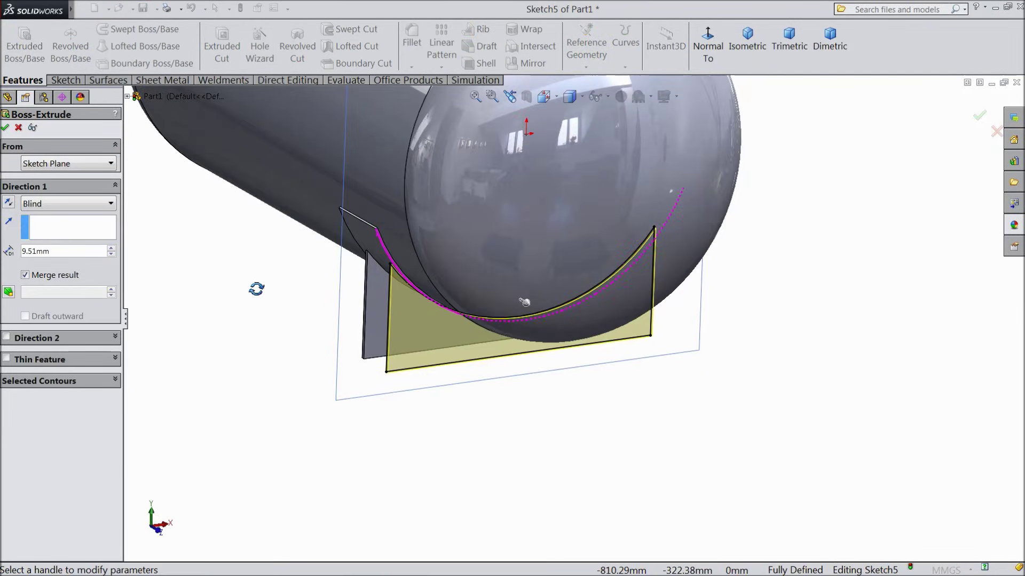
pyautogui.scroll(-3, 527, 314)
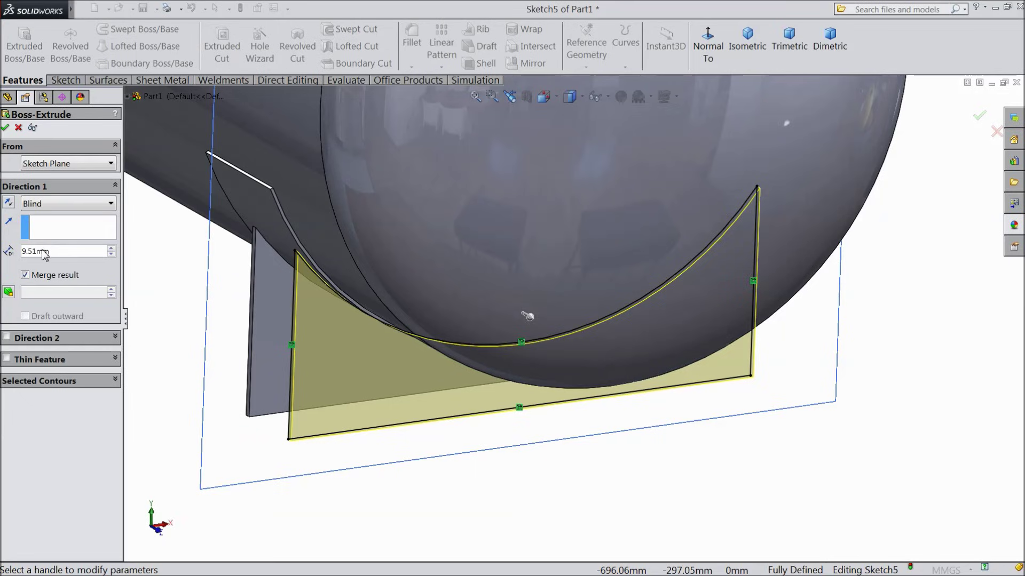
pyautogui.click(8, 204)
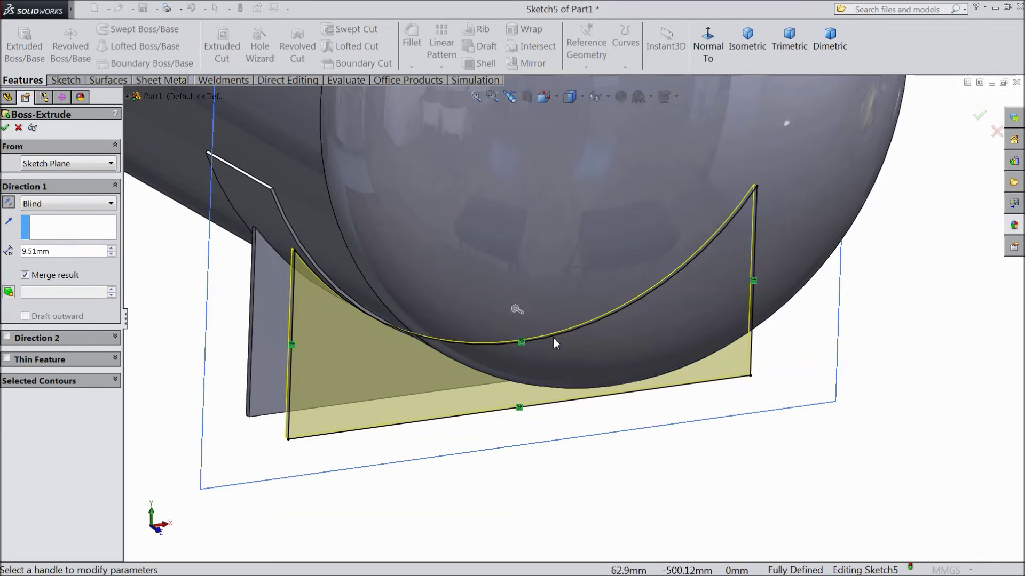
pyautogui.moveTo(505, 362); pyautogui.dragTo(352, 292, button='middle')
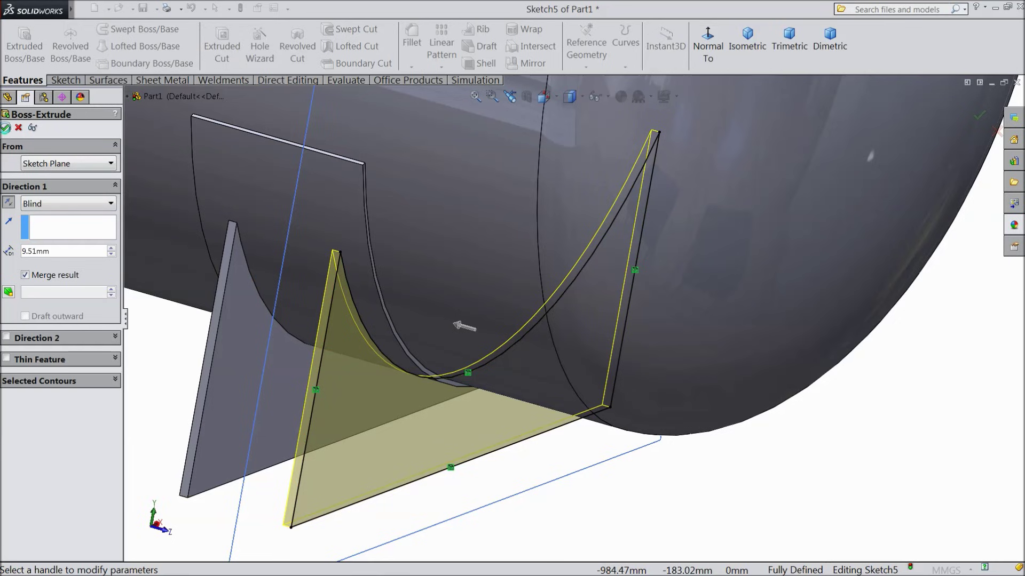
pyautogui.click(5, 128)
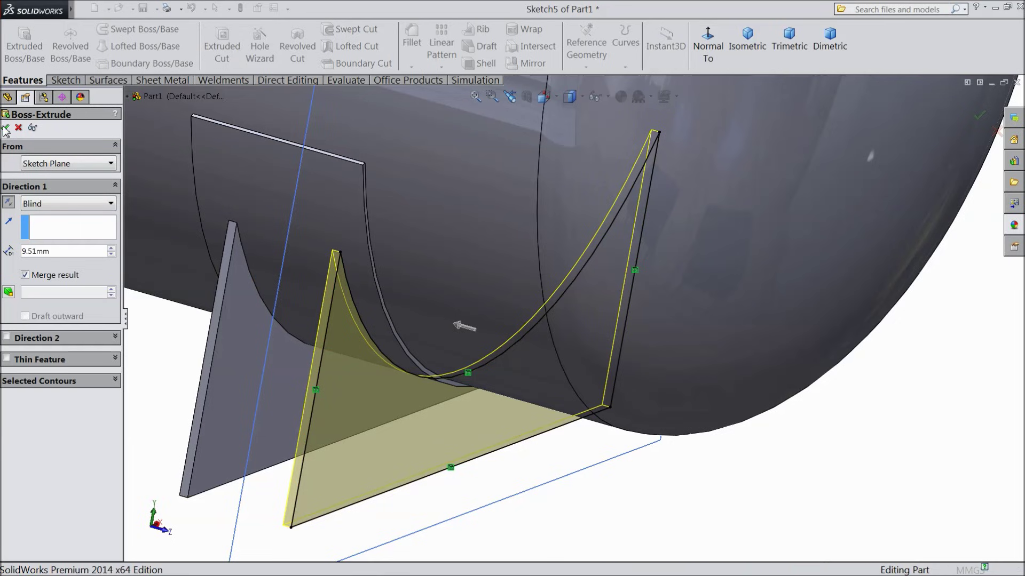
# Hide the reference plane used for the second leg plate
pyautogui.click(258, 504)
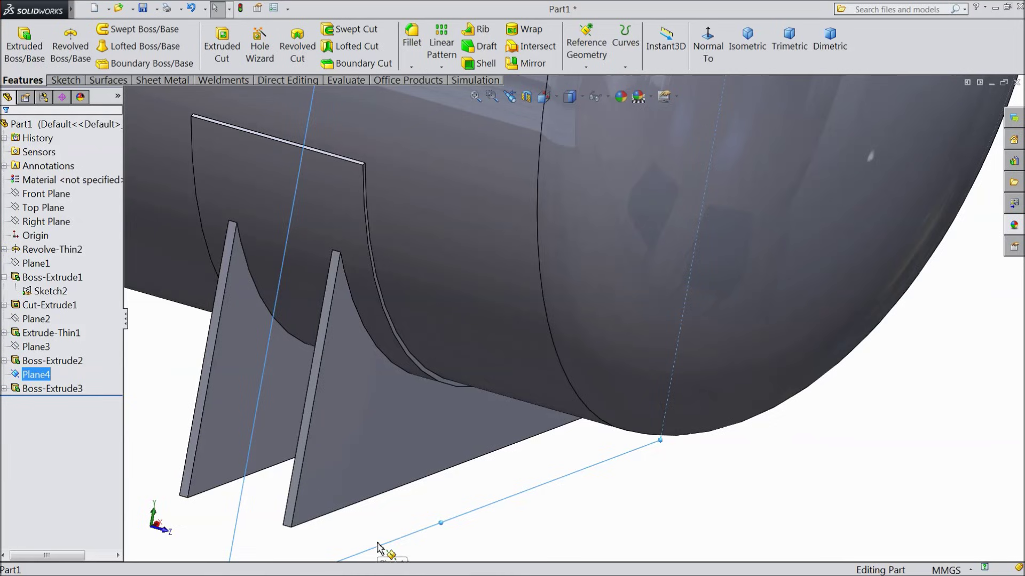
pyautogui.click(430, 508)
pyautogui.scroll(4, 395, 464)
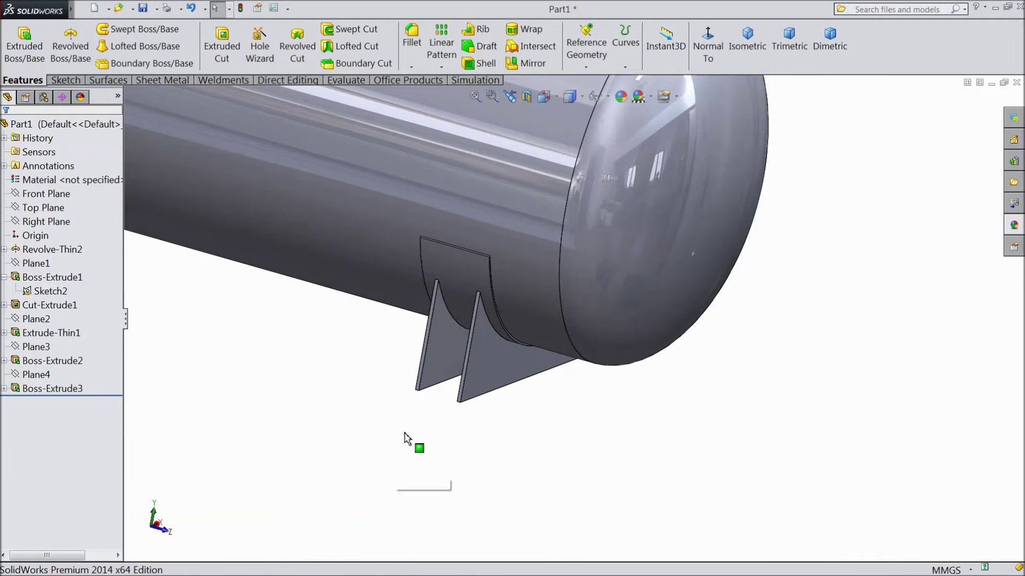
# Create a reference plane parallel to the Right Plane at an offset of 300 mm
pyautogui.scroll(5, 400, 385)
pyautogui.moveTo(480, 203); pyautogui.dragTo(544, 182, button='middle')
pyautogui.click(61, 194)
pyautogui.click(58, 208)
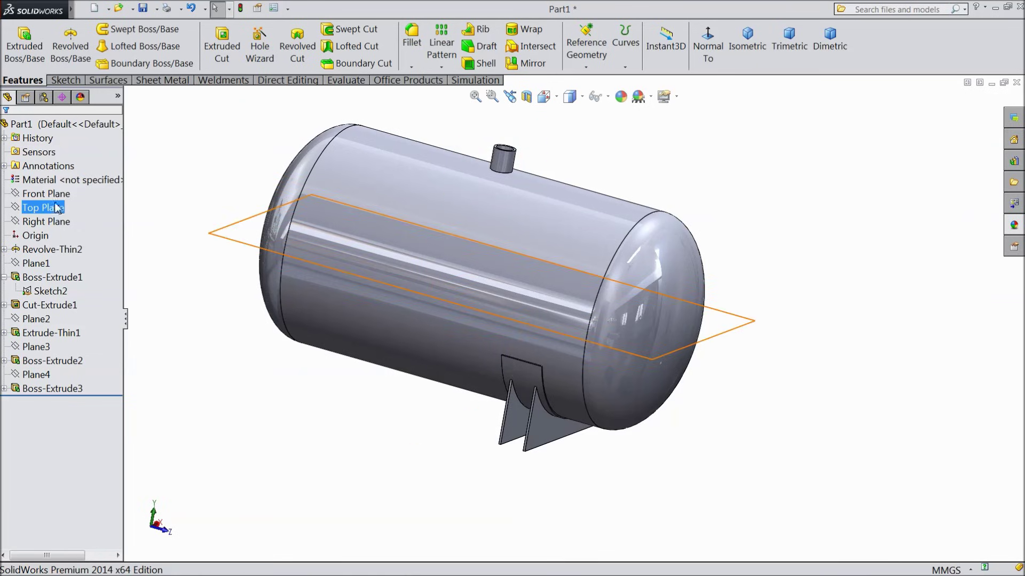
pyautogui.click(57, 222)
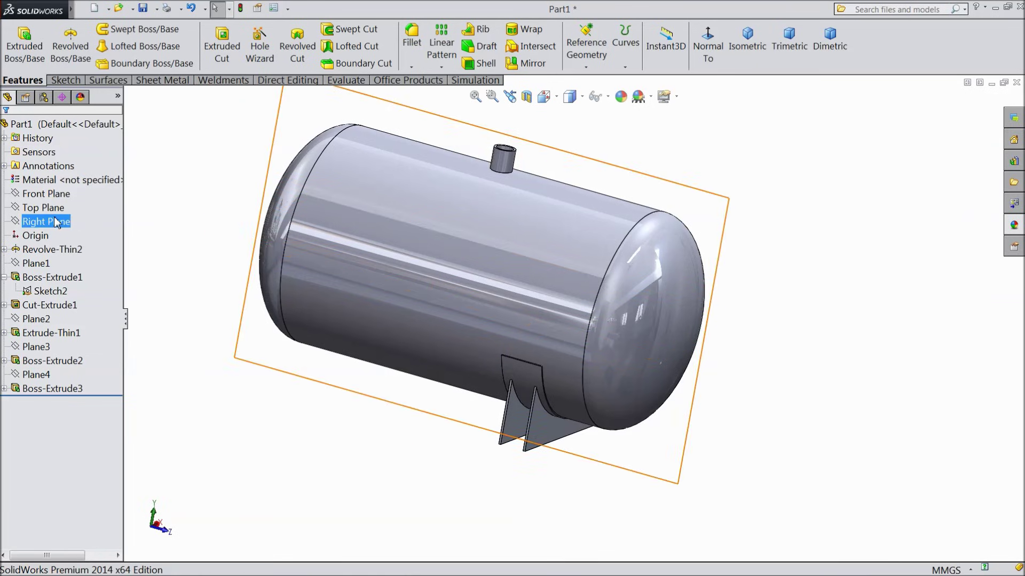
pyautogui.moveTo(179, 218); pyautogui.dragTo(124, 196, button='middle')
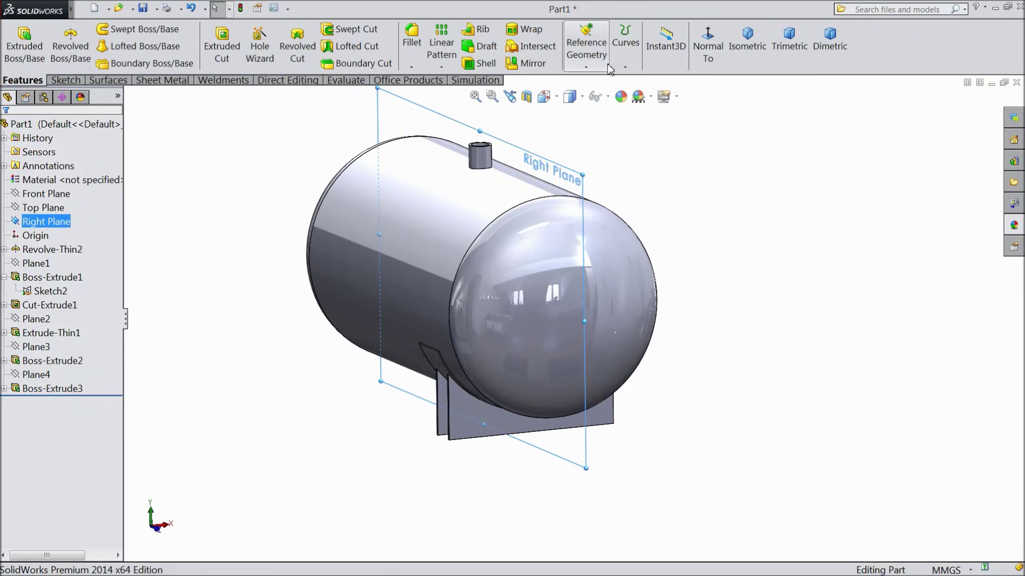
pyautogui.click(586, 54)
pyautogui.click(597, 82)
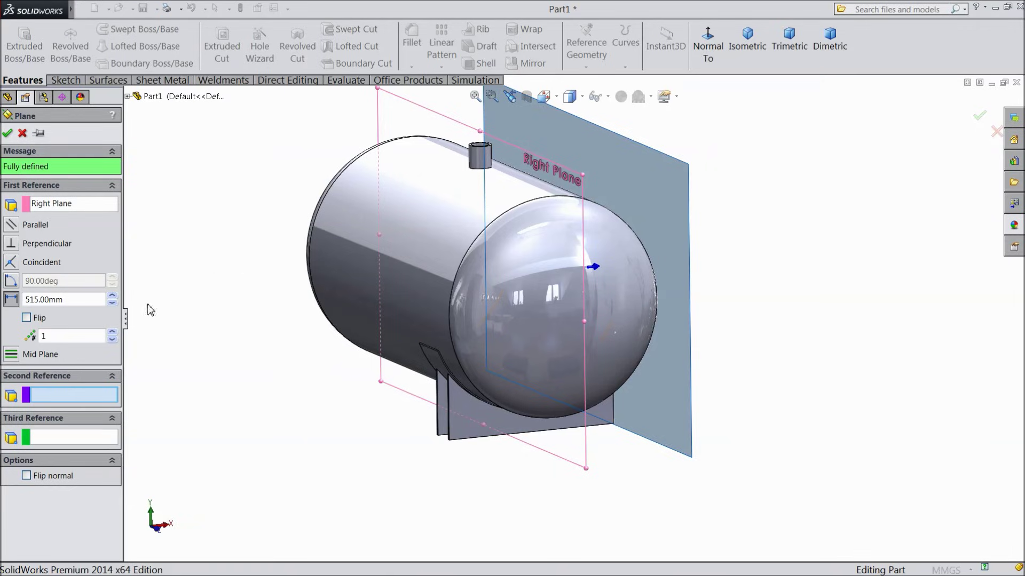
pyautogui.moveTo(66, 300); pyautogui.dragTo(4, 303)
pyautogui.write('30')
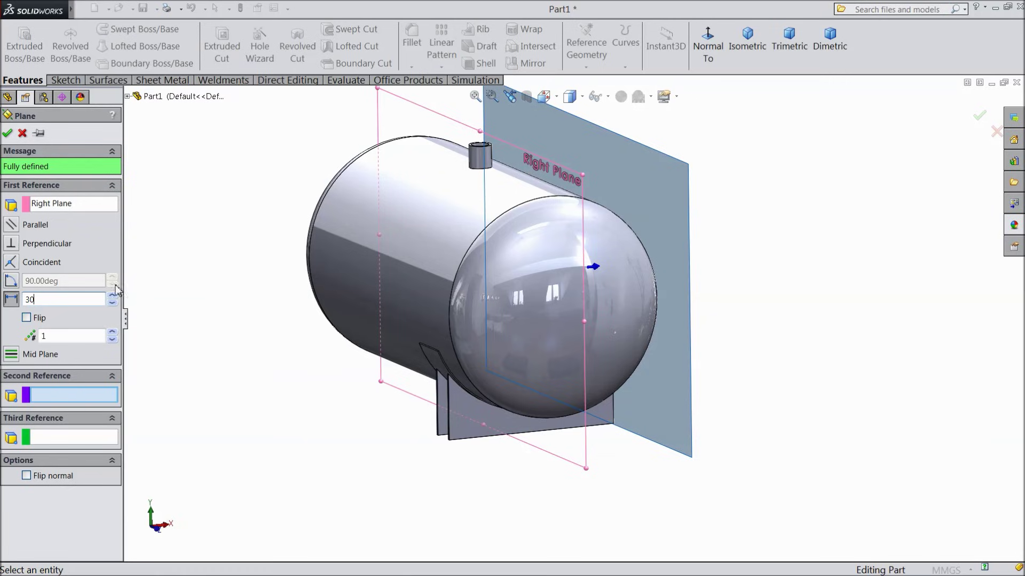
pyautogui.write('0')
pyautogui.press('Return')
pyautogui.moveTo(253, 316); pyautogui.dragTo(230, 299, button='middle')
pyautogui.click(7, 133)
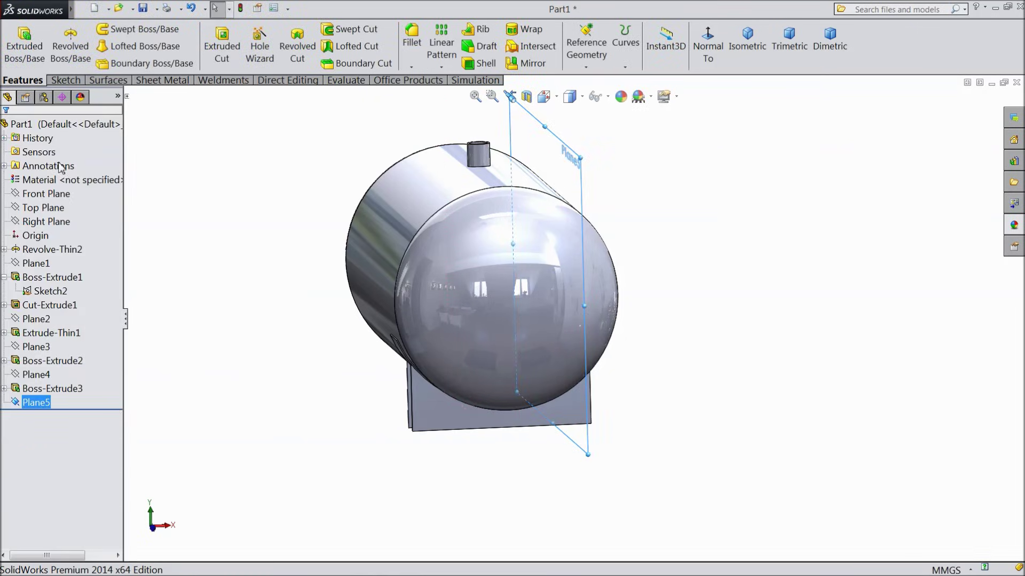
# Start a sketch on the plane offset 300 mm from the Right Plane, viewed normal to it
pyautogui.moveTo(327, 309); pyautogui.dragTo(396, 389, button='middle')
pyautogui.click(517, 424)
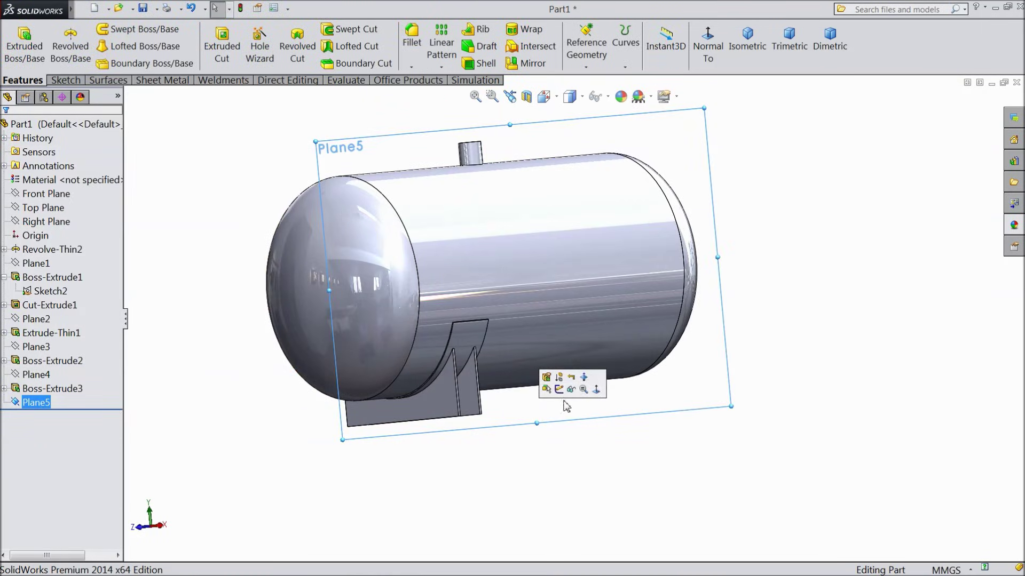
pyautogui.click(557, 391)
pyautogui.click(707, 62)
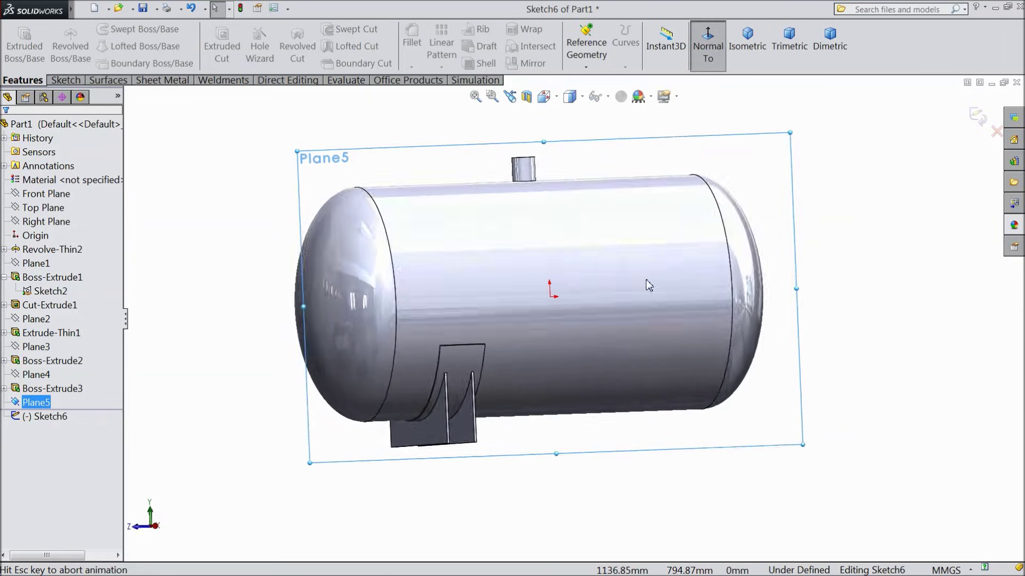
# Sketch a corner rectangle spanning the gap between the two leg plates, about 162 mm high from their lower edges
pyautogui.scroll(-6, 539, 477)
pyautogui.scroll(-2, 470, 393)
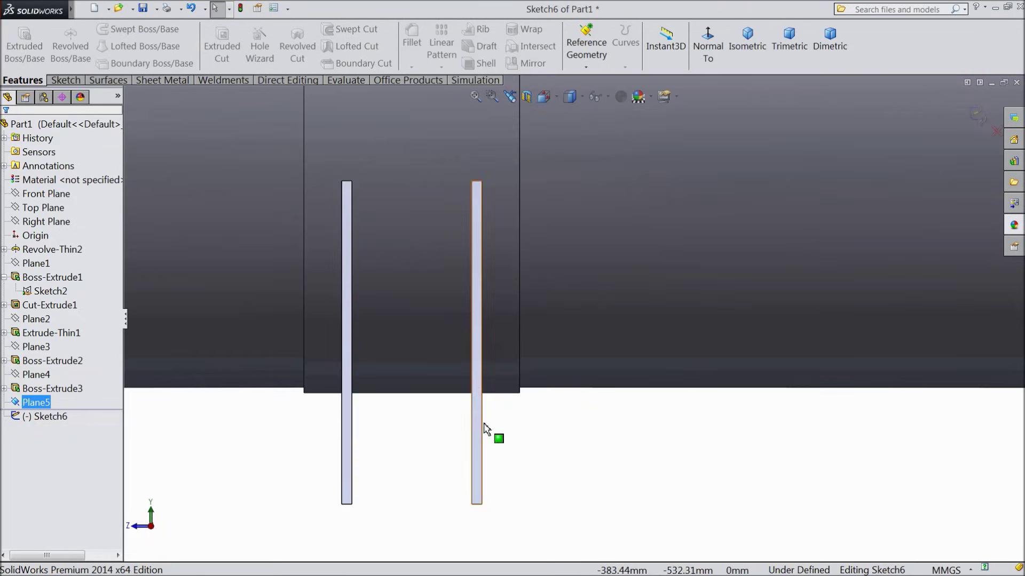
pyautogui.click(61, 80)
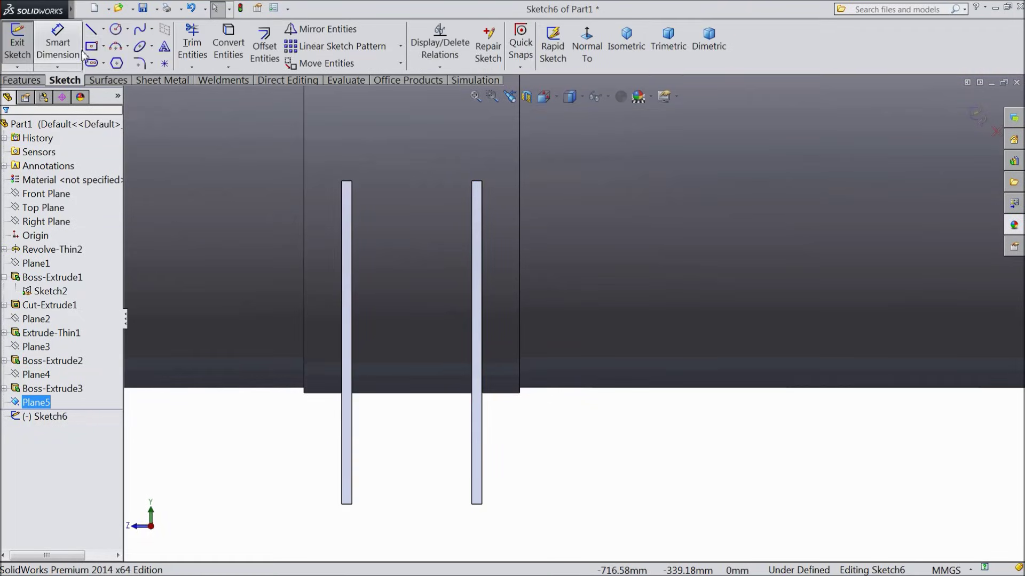
pyautogui.click(103, 46)
pyautogui.click(106, 64)
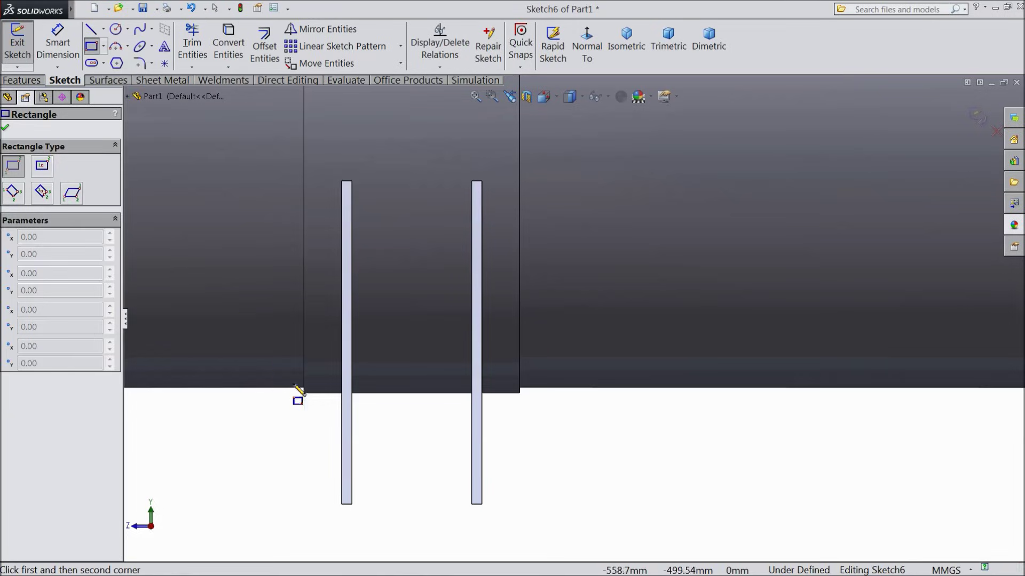
pyautogui.click(352, 504)
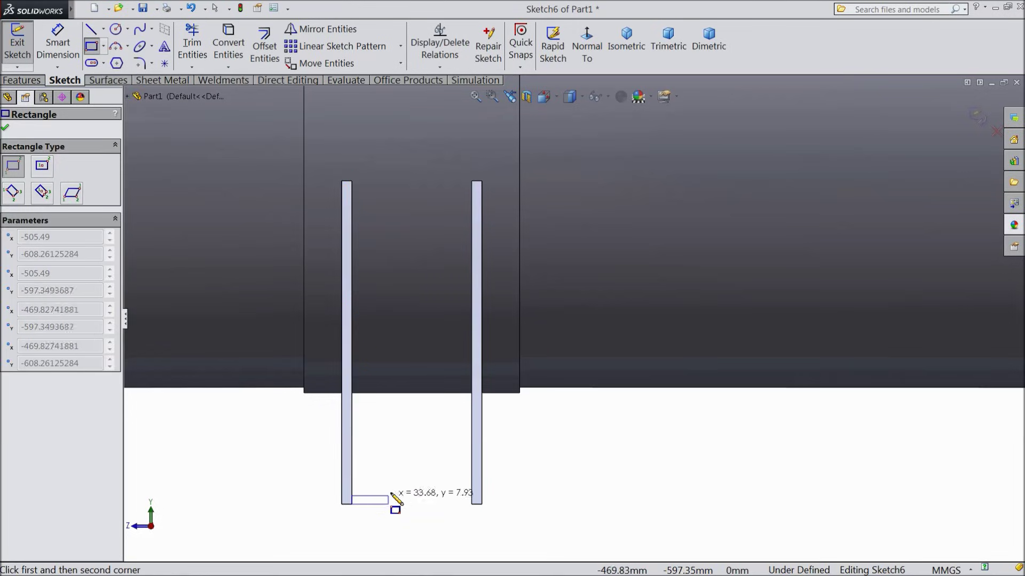
pyautogui.click(472, 330)
# Dimension the rectangle's height and set it to 200 mm
pyautogui.press('d')
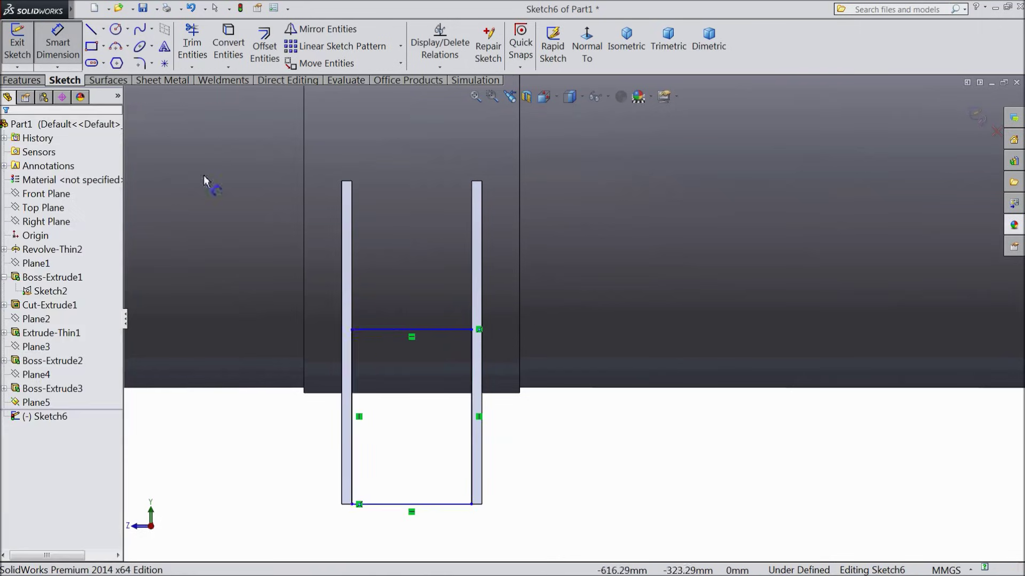
pyautogui.click(474, 425)
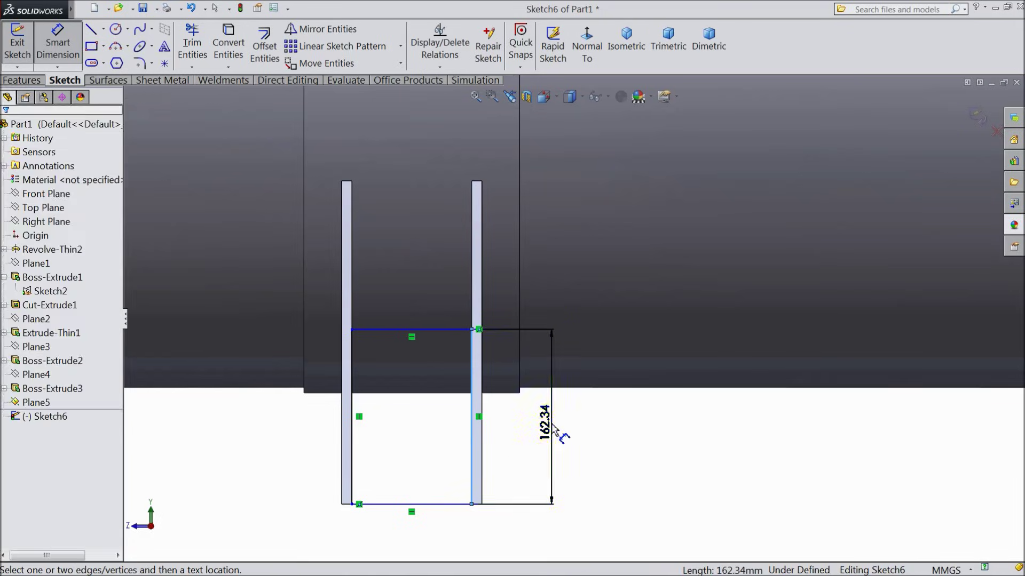
pyautogui.click(559, 434)
pyautogui.write('200')
pyautogui.click(494, 409)
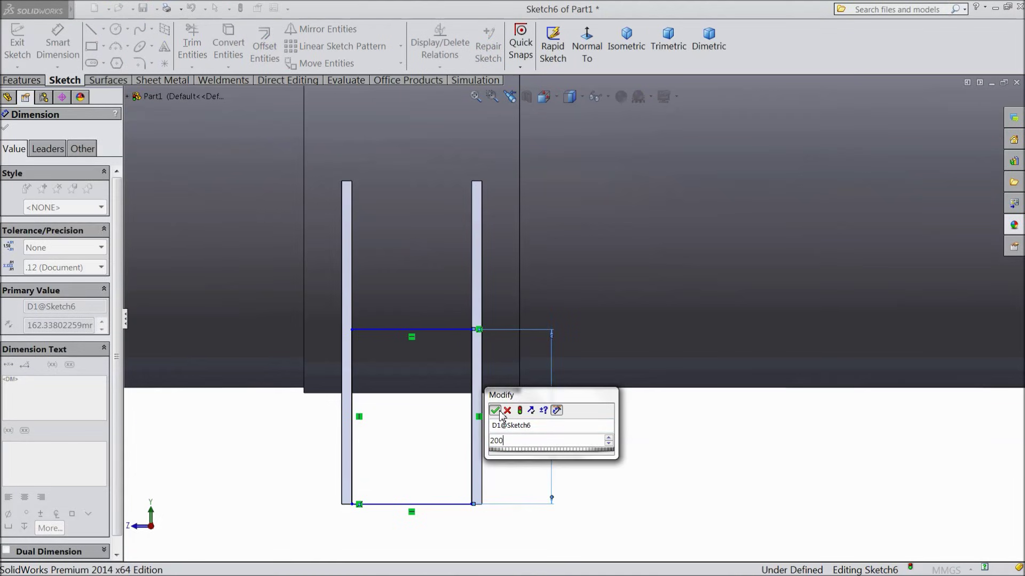
pyautogui.click(5, 128)
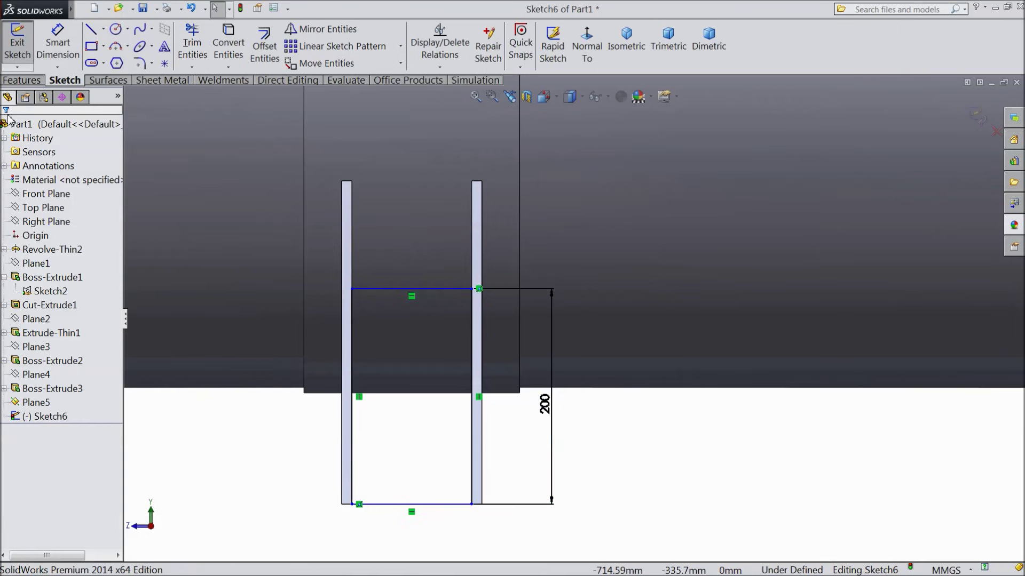
# Extrude the rectangle as a blind boss 9.51 mm deep in the reversed direction, merged with the existing body
pyautogui.click(21, 80)
pyautogui.click(24, 46)
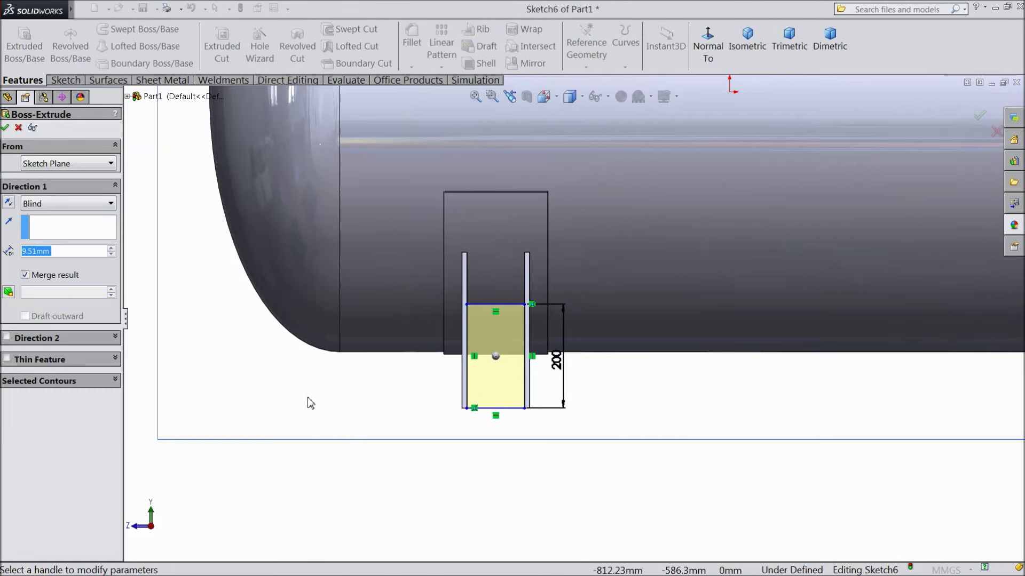
pyautogui.moveTo(311, 404); pyautogui.dragTo(360, 425, button='middle')
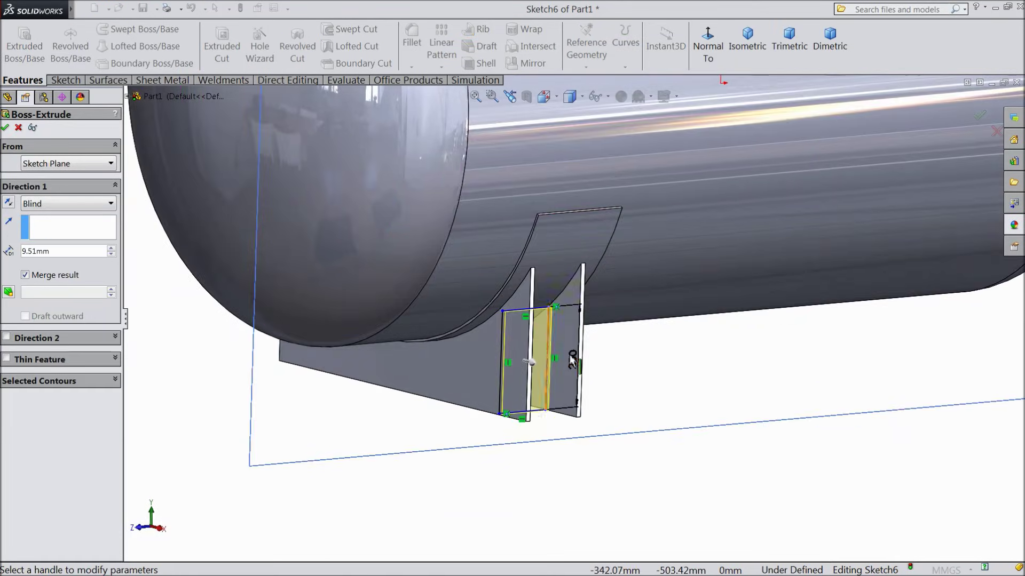
pyautogui.scroll(-4, 551, 355)
pyautogui.scroll(-2, 512, 358)
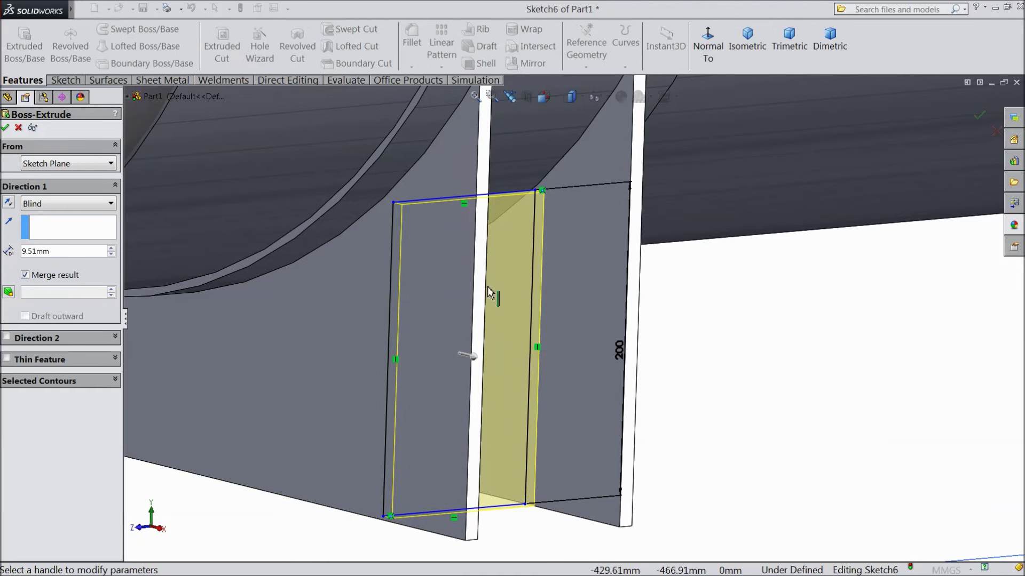
pyautogui.click(8, 204)
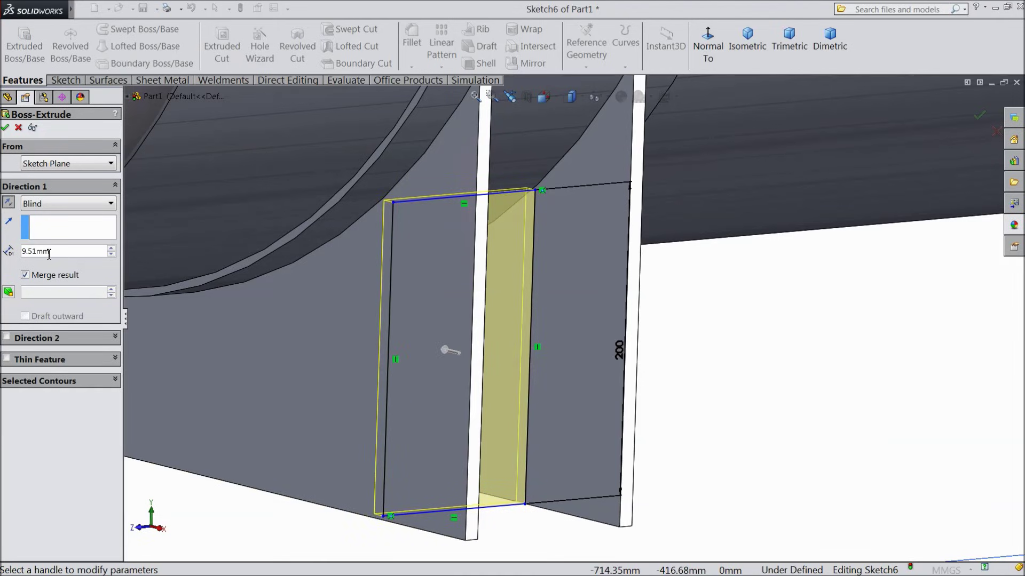
pyautogui.click(6, 128)
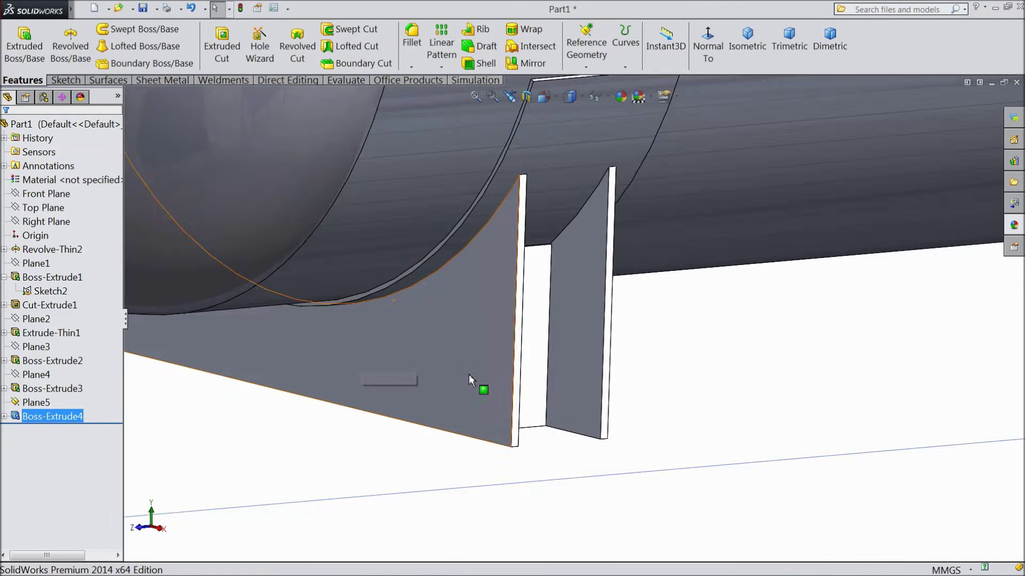
pyautogui.moveTo(468, 373)
pyautogui.mouseDown(button='middle')
pyautogui.moveTo(423, 266)
pyautogui.moveTo(432, 345)
pyautogui.moveTo(456, 392)
pyautogui.moveTo(453, 299)
pyautogui.moveTo(457, 353)
pyautogui.moveTo(475, 359)
pyautogui.mouseUp(button='middle')
pyautogui.scroll(10, 454, 389)
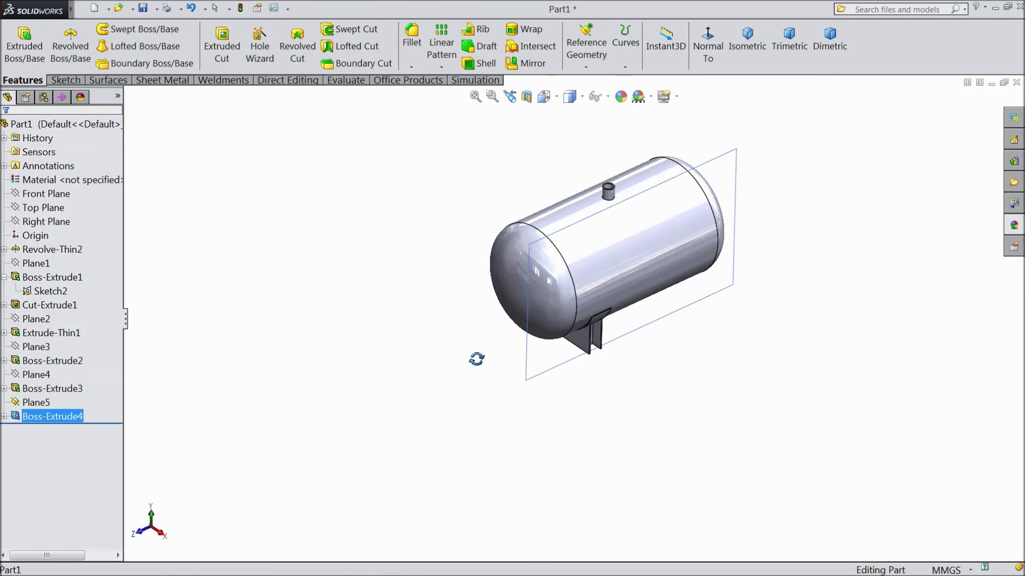
# Create a reference plane offset 300 mm from the Right Plane, flipped to the opposite side of the tank
pyautogui.scroll(-2, 624, 267)
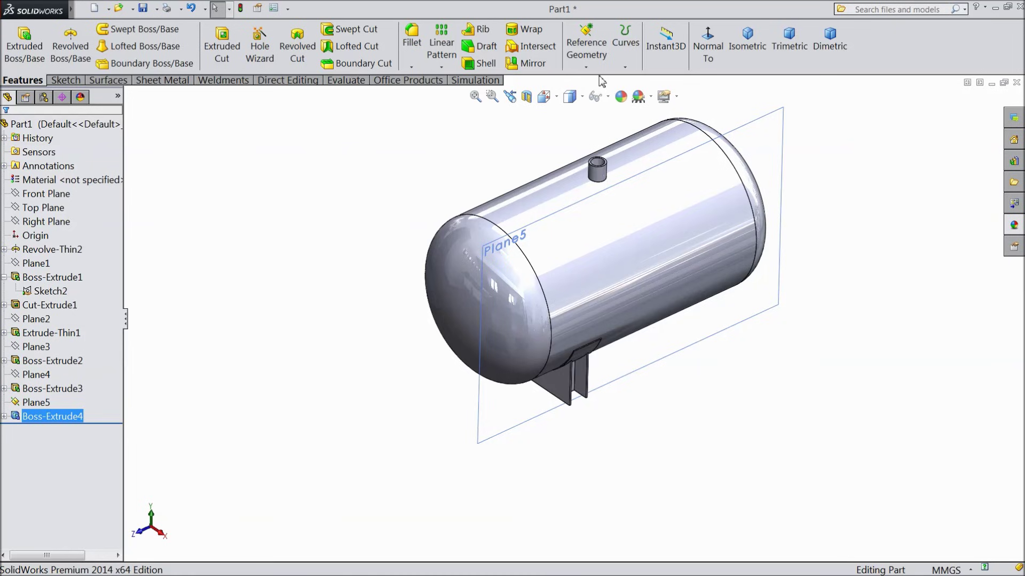
pyautogui.click(47, 222)
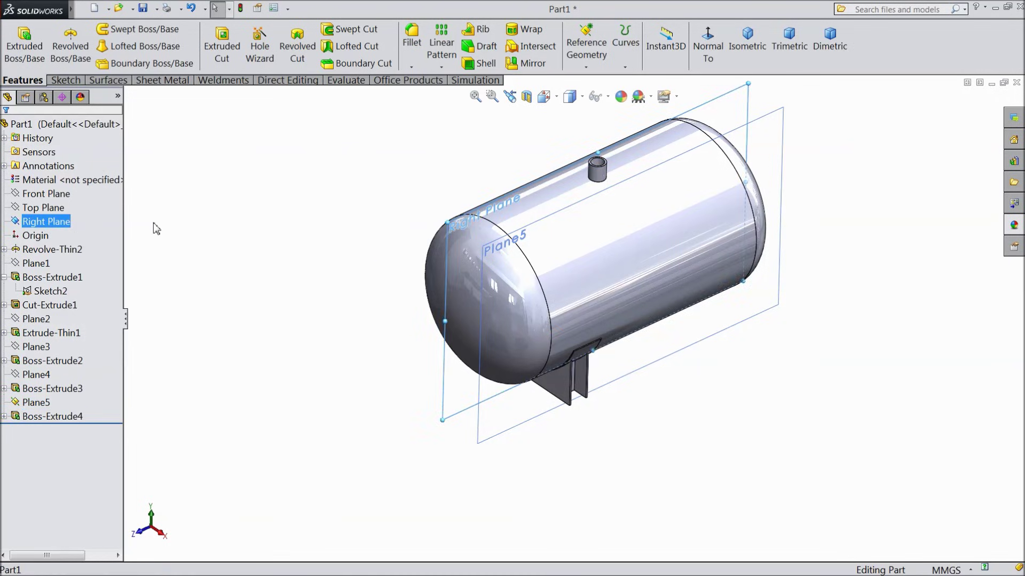
pyautogui.click(587, 67)
pyautogui.click(594, 81)
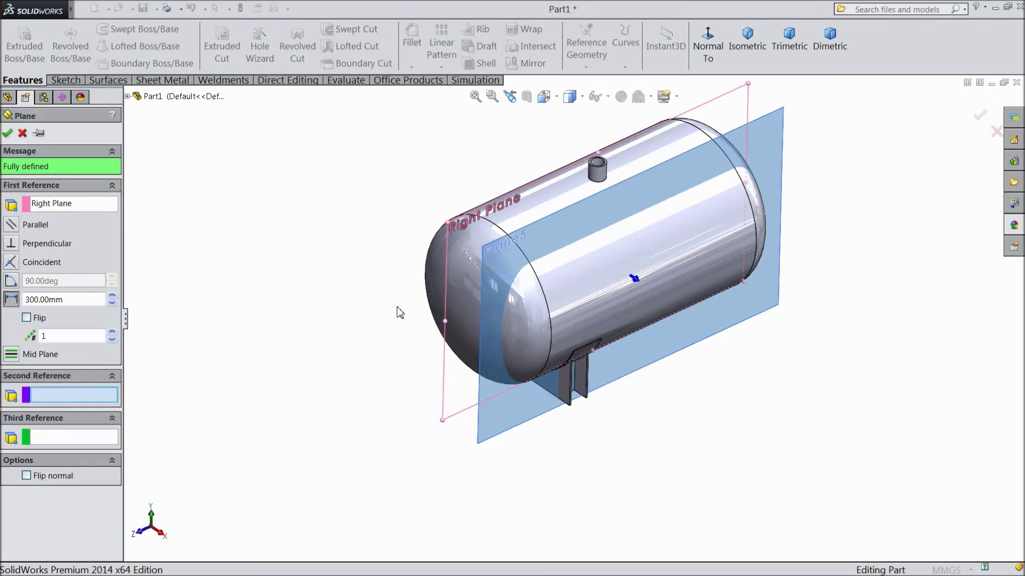
pyautogui.click(27, 319)
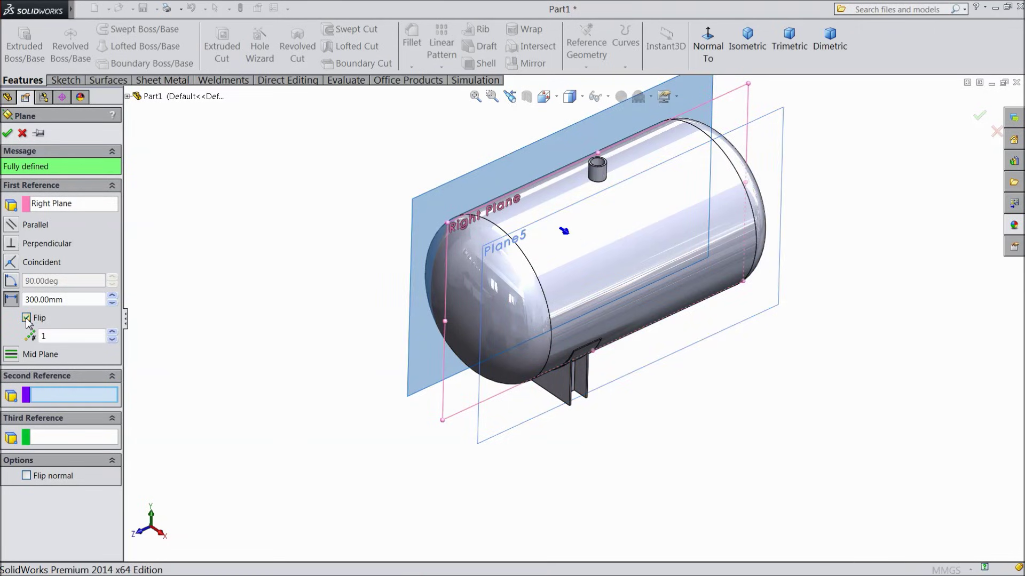
pyautogui.click(8, 133)
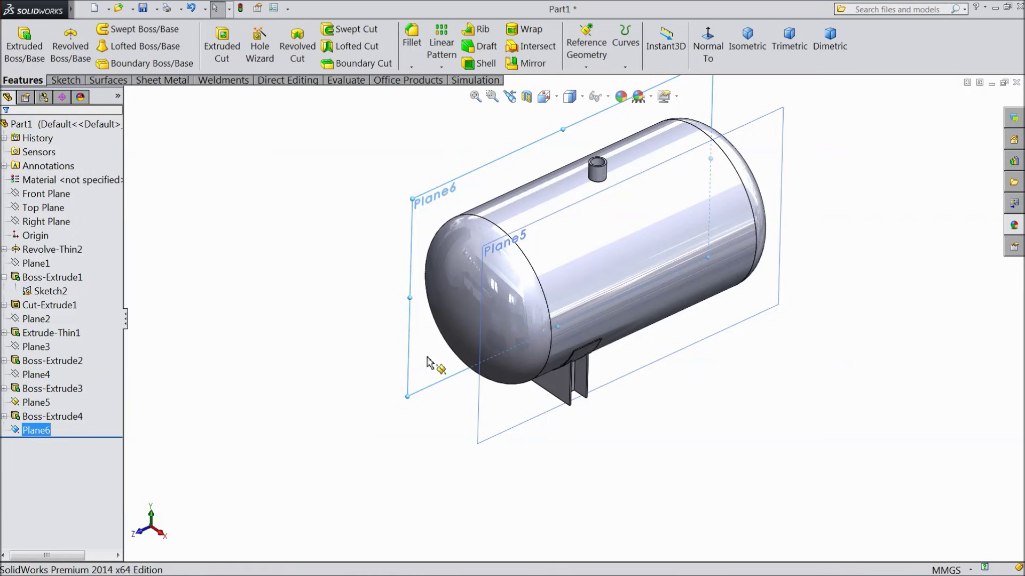
pyautogui.click(458, 340)
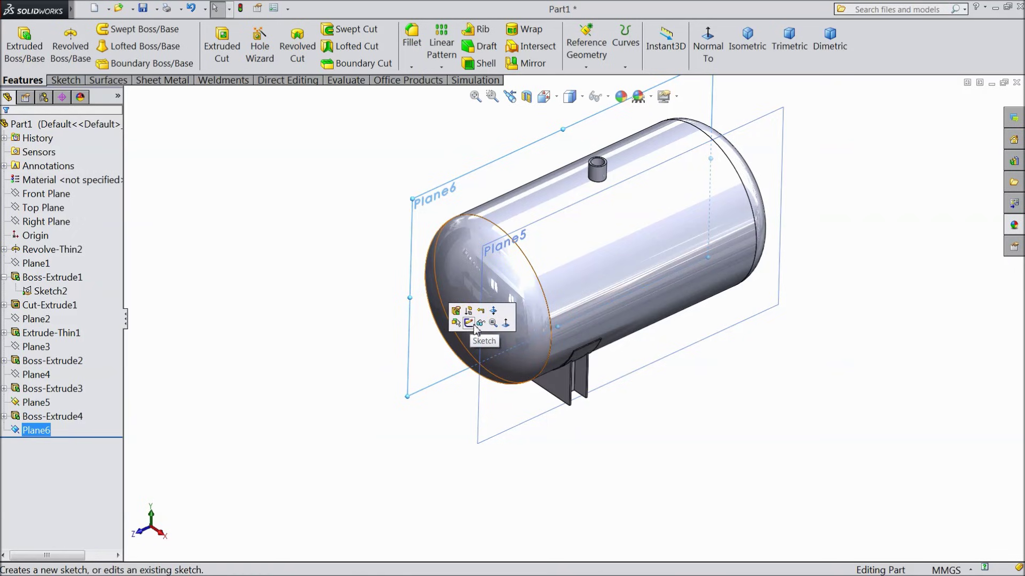
pyautogui.click(472, 324)
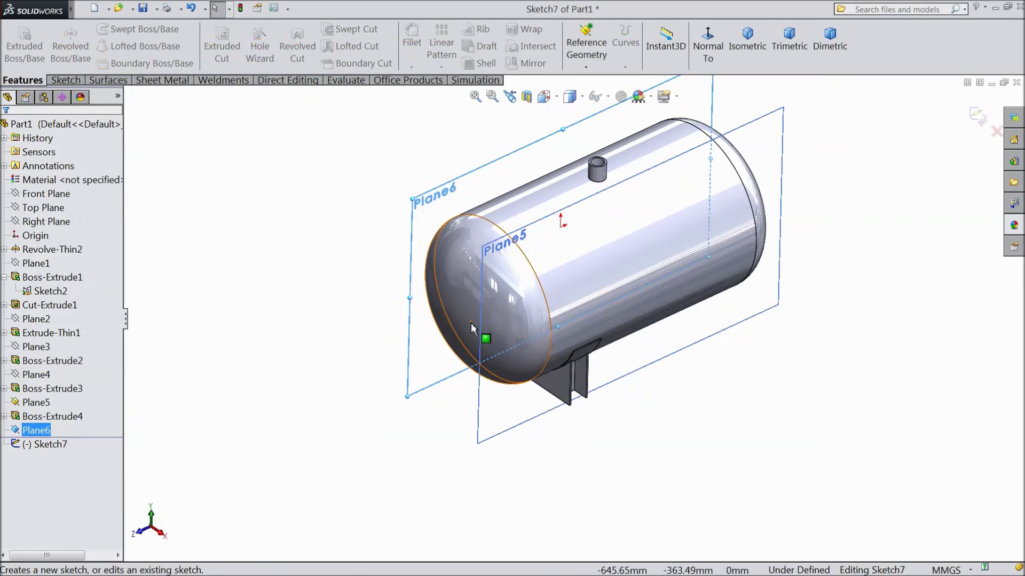
pyautogui.click(511, 429)
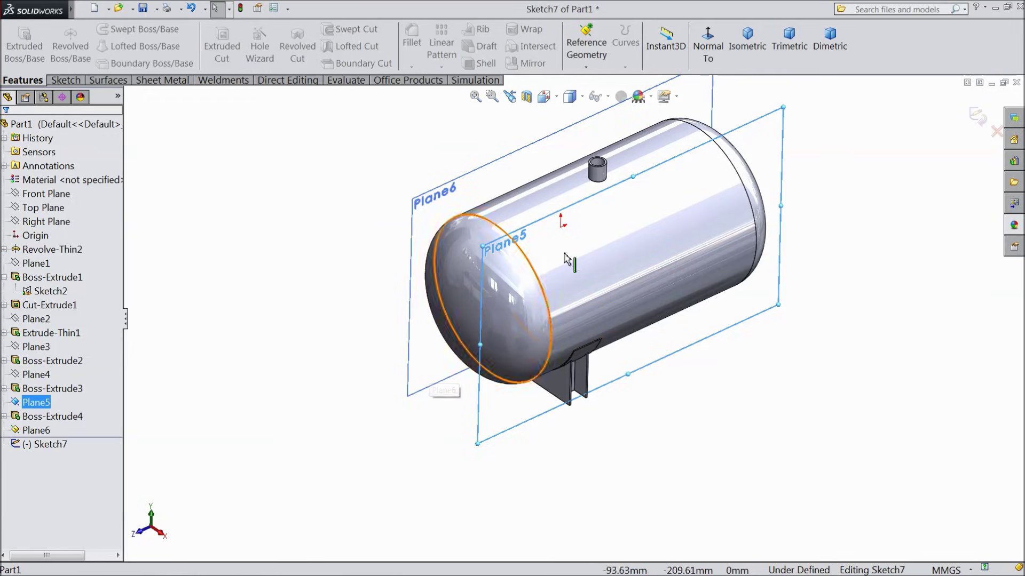
pyautogui.click(707, 44)
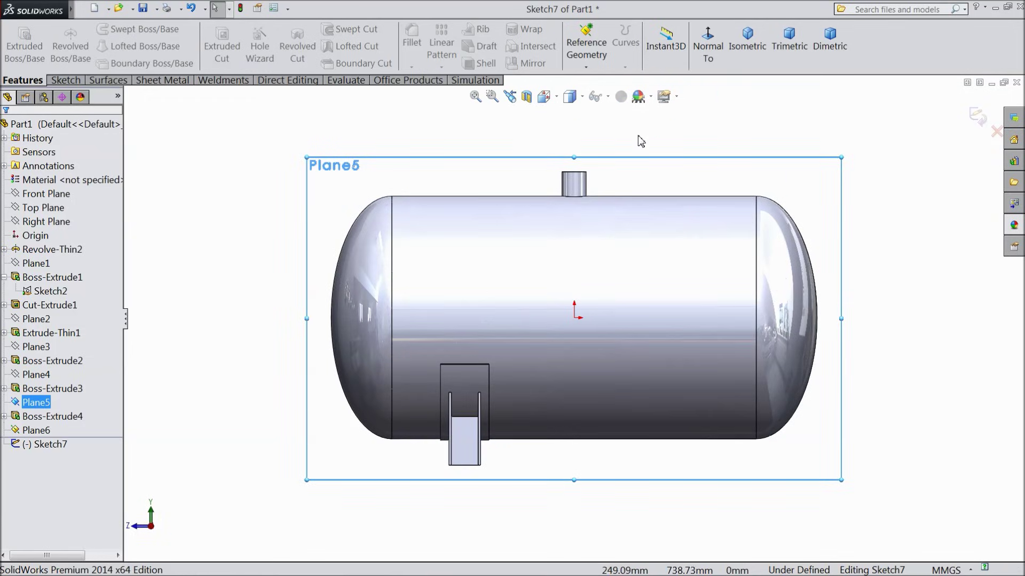
pyautogui.moveTo(294, 272); pyautogui.dragTo(327, 286, button='middle')
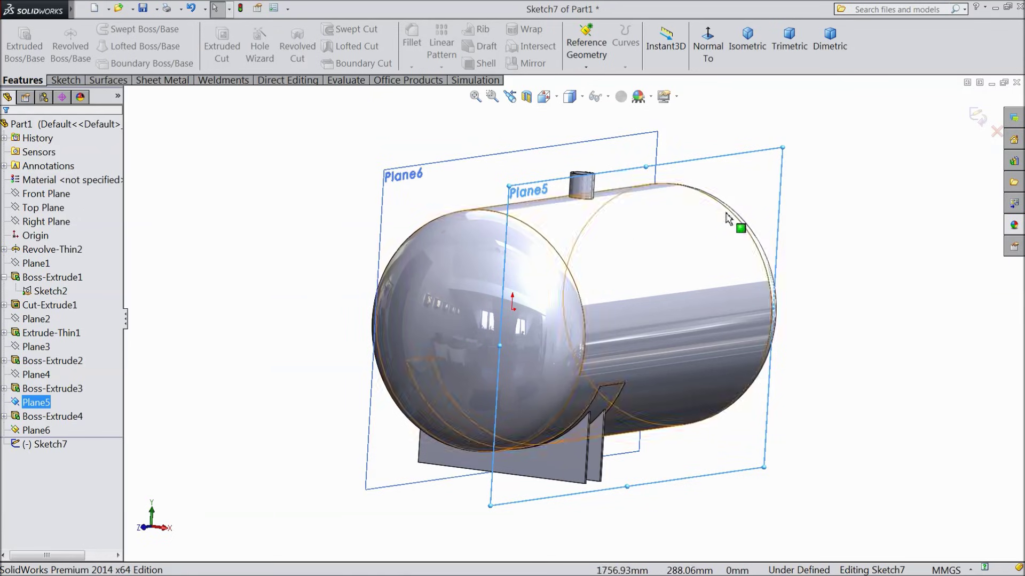
pyautogui.click(978, 117)
# Hide Plane5, the reference plane used for the first plate between the legs
pyautogui.click(392, 479)
pyautogui.click(500, 501)
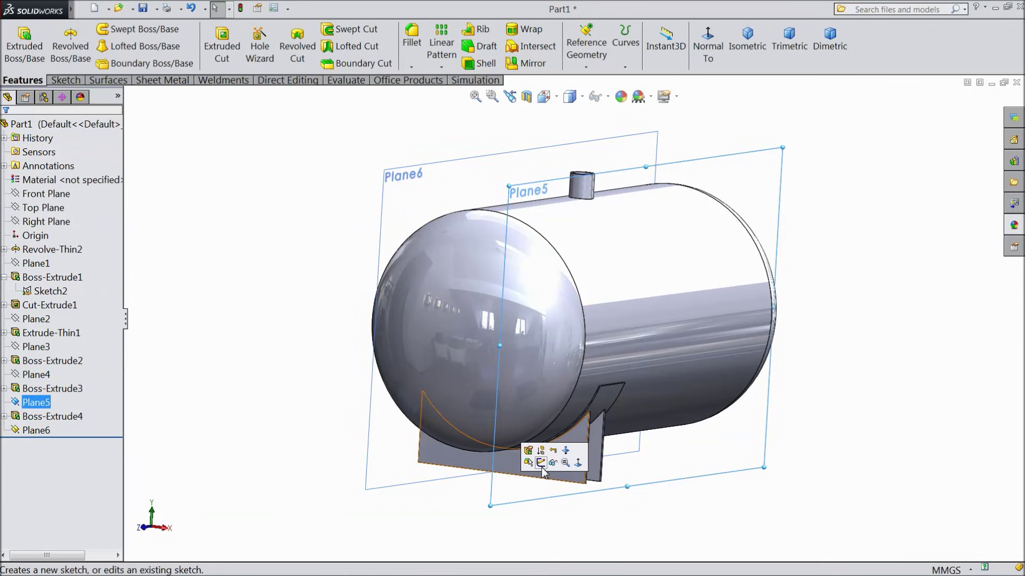
pyautogui.click(553, 463)
# On Plane6, sketch a corner rectangle between the two leg plates, matching the outline of the existing plate between them
pyautogui.click(406, 479)
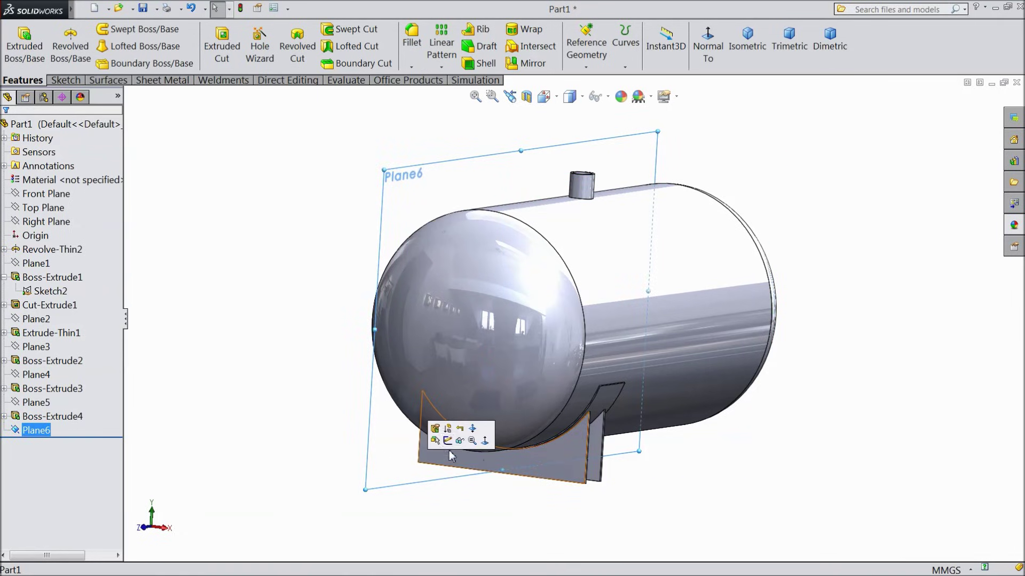
pyautogui.click(447, 441)
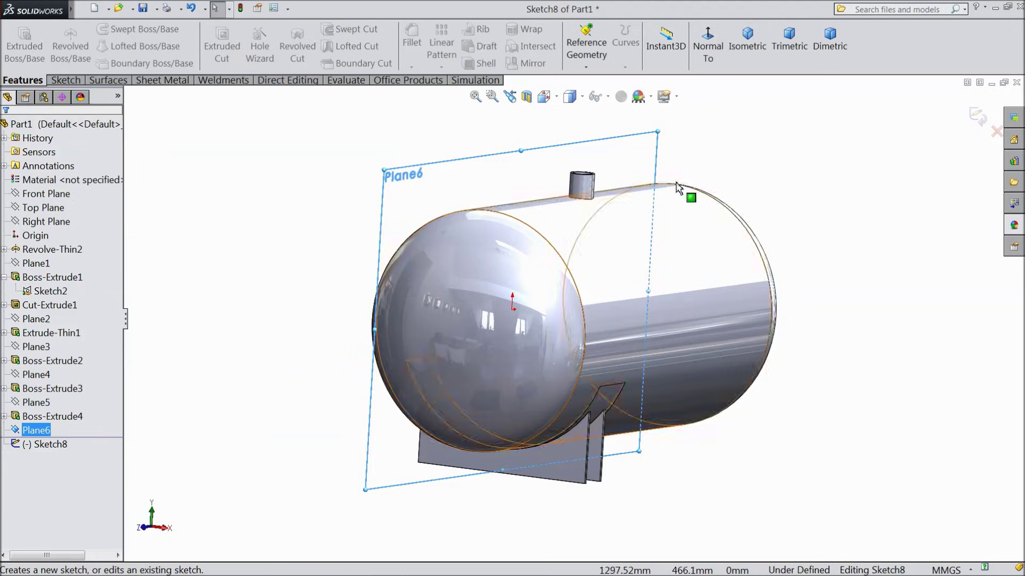
pyautogui.click(65, 80)
pyautogui.click(92, 46)
pyautogui.scroll(-5, 436, 470)
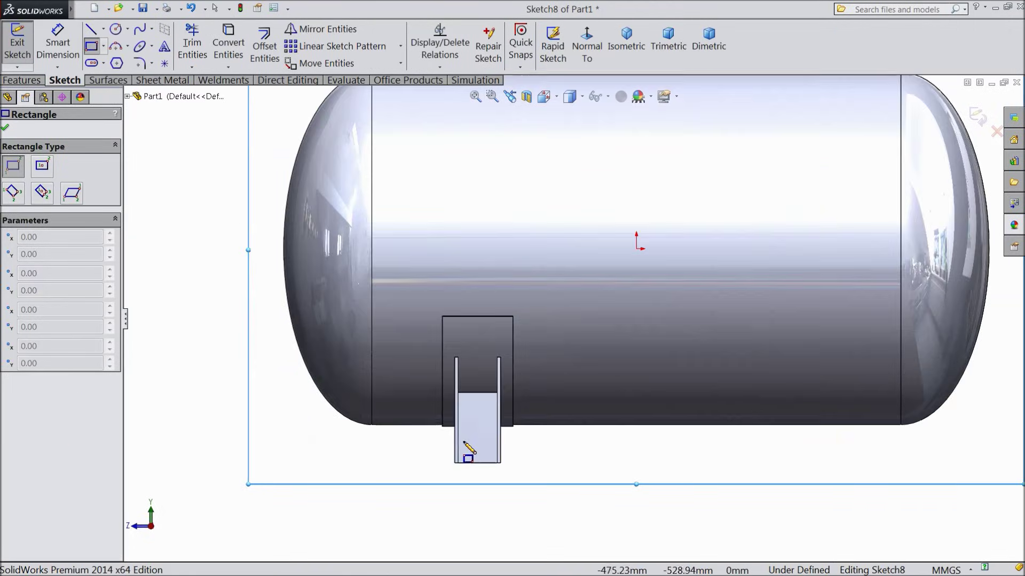
pyautogui.scroll(-2, 492, 463)
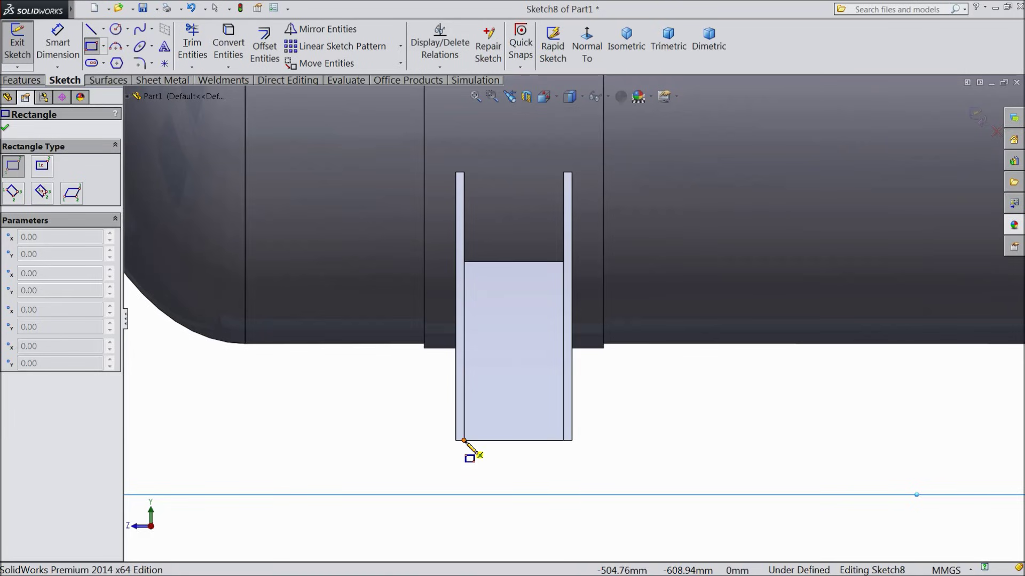
pyautogui.click(463, 441)
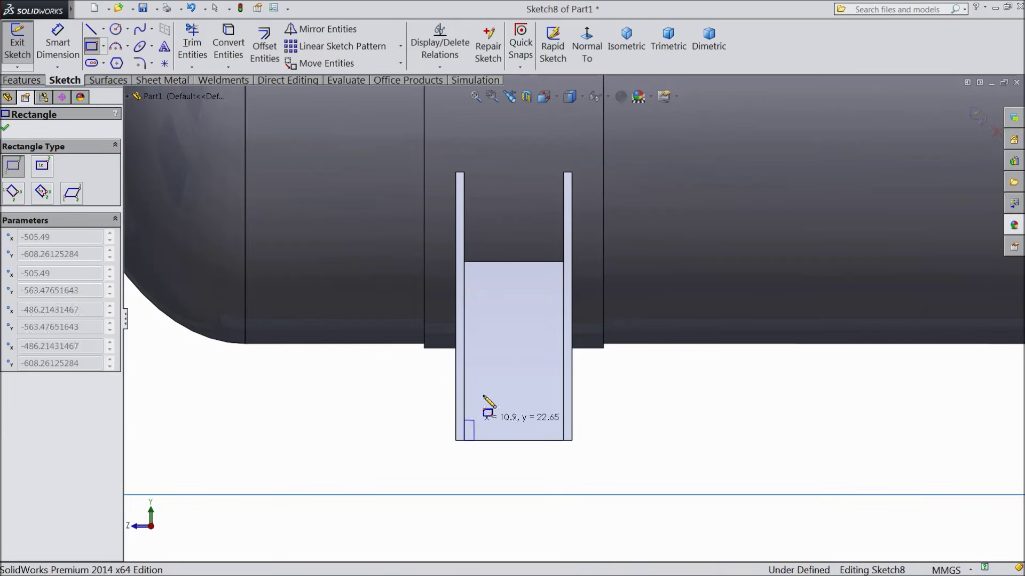
pyautogui.click(563, 262)
# Try to add a height dimension to the new rectangle
pyautogui.click(58, 42)
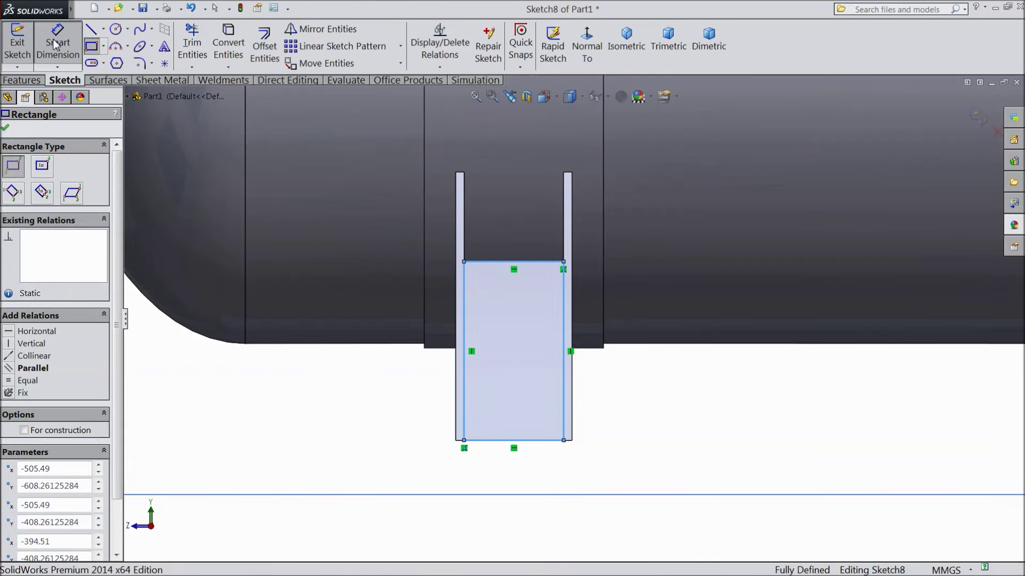
pyautogui.click(563, 389)
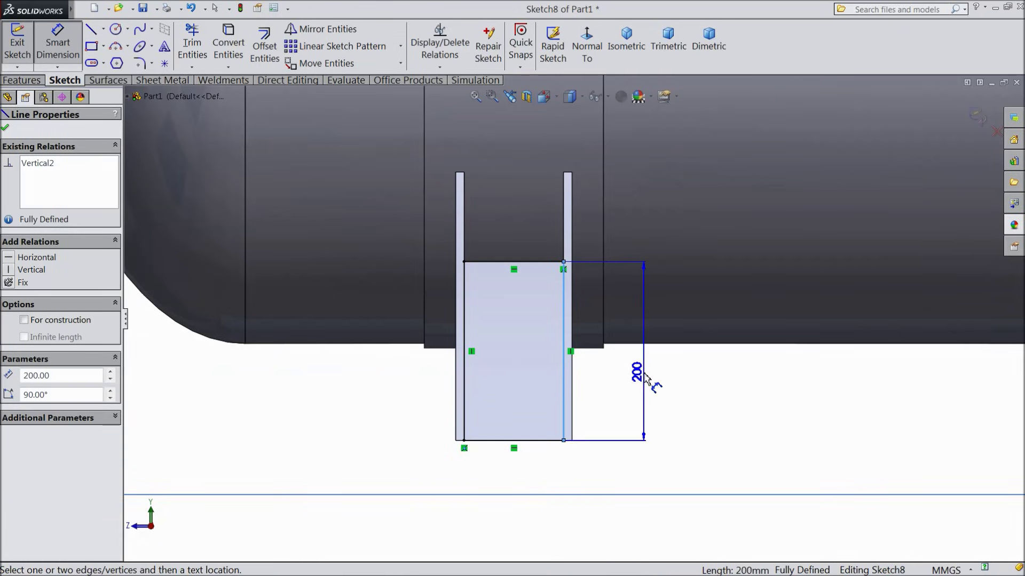
pyautogui.click(645, 378)
pyautogui.click(566, 203)
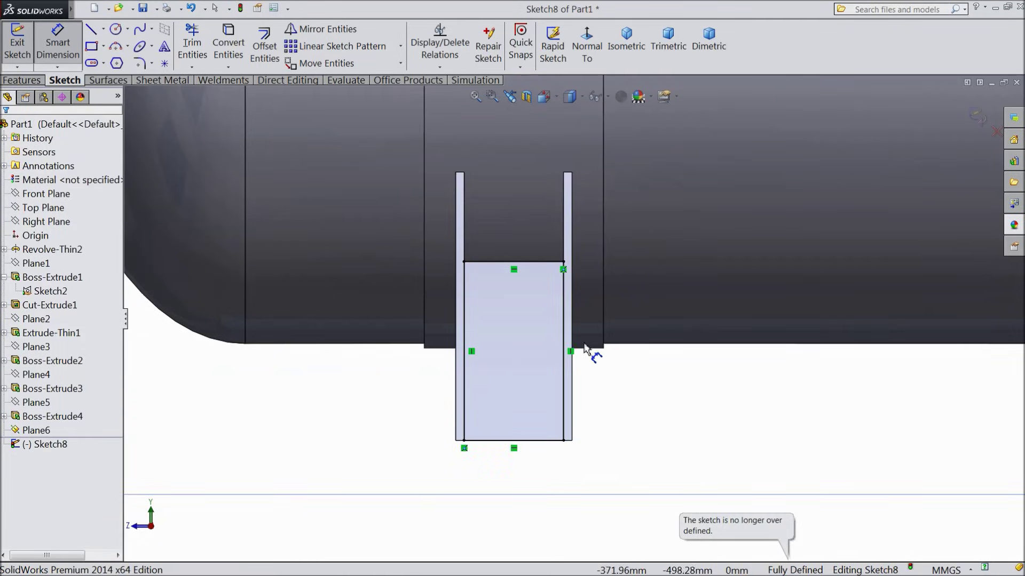
pyautogui.press('Escape')
# Extrude the rectangle between the leg plates as a blind boss 9.51 mm deep, merged with the part
pyautogui.click(22, 80)
pyautogui.click(24, 47)
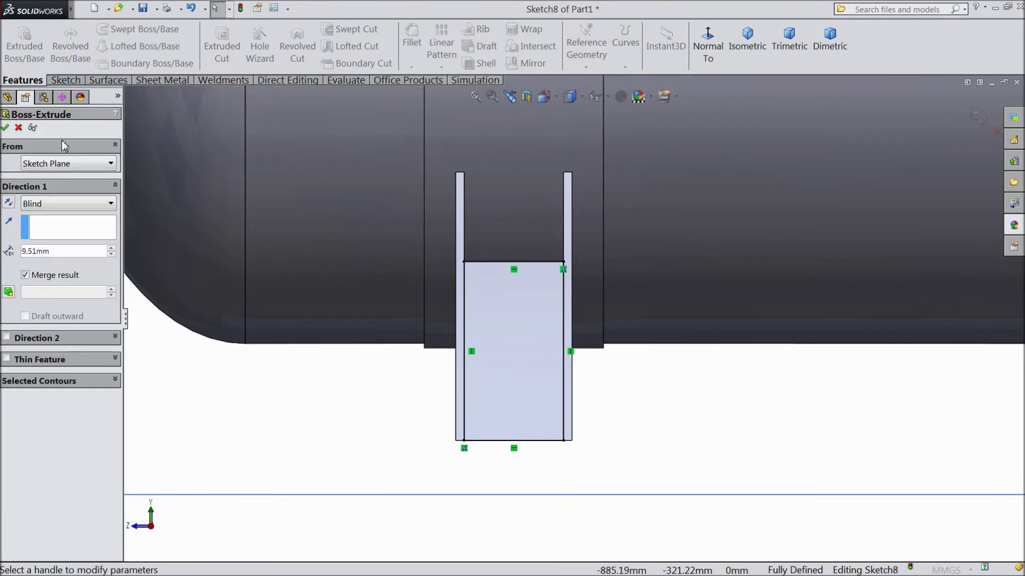
pyautogui.moveTo(258, 290); pyautogui.dragTo(361, 372, button='middle')
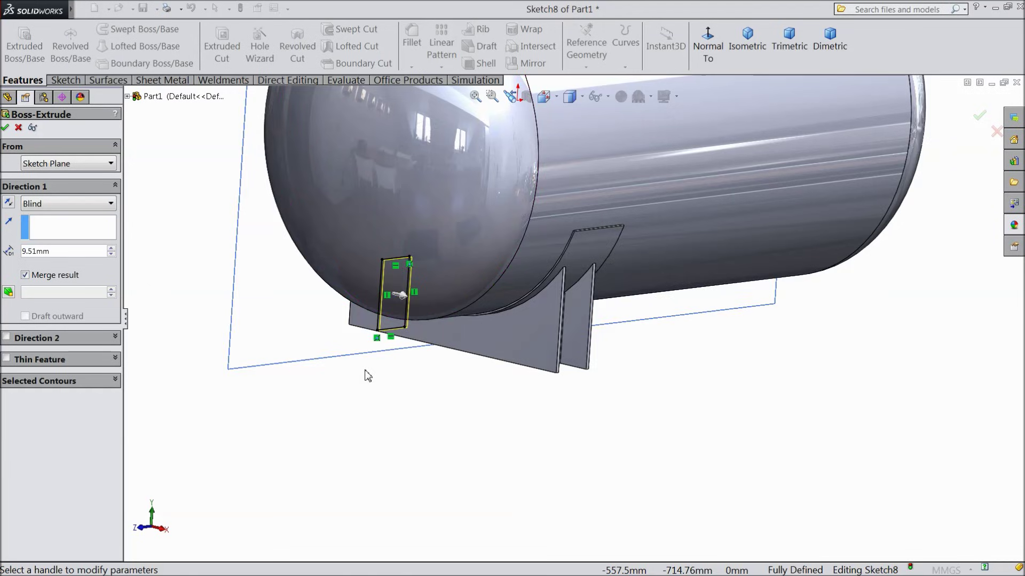
pyautogui.scroll(-5, 429, 288)
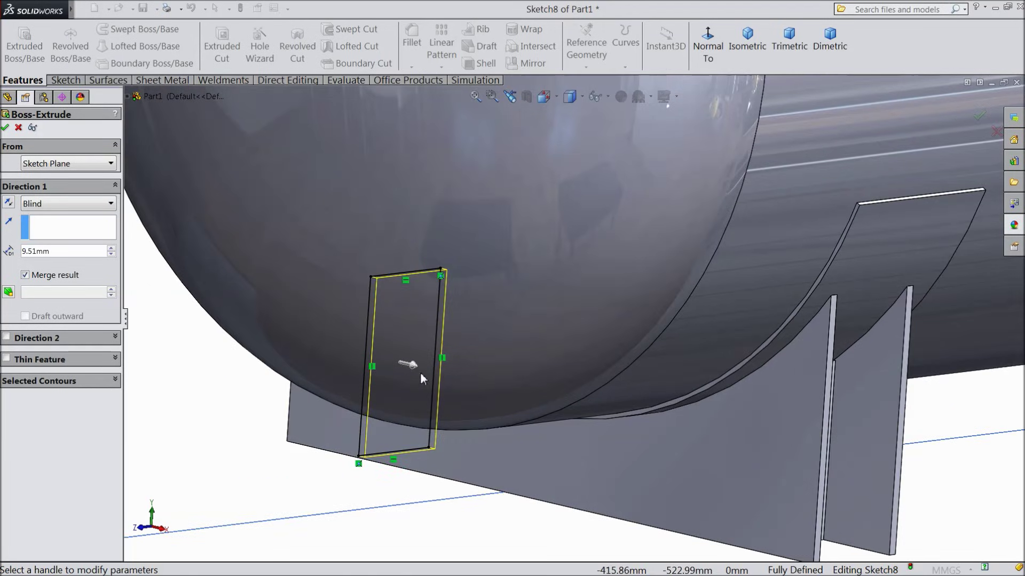
pyautogui.click(5, 128)
pyautogui.scroll(5, 277, 315)
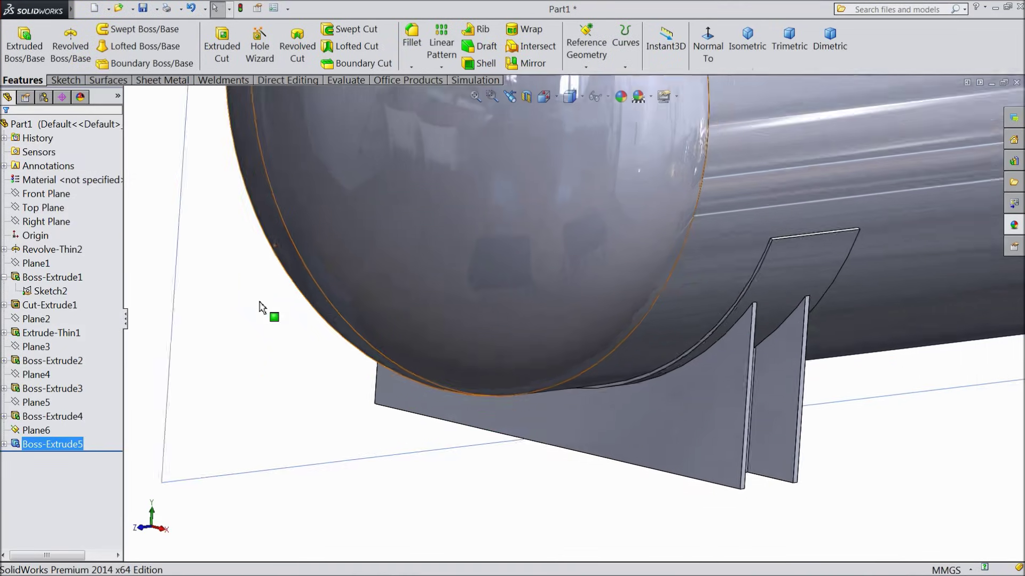
pyautogui.moveTo(350, 347); pyautogui.dragTo(328, 342, button='middle')
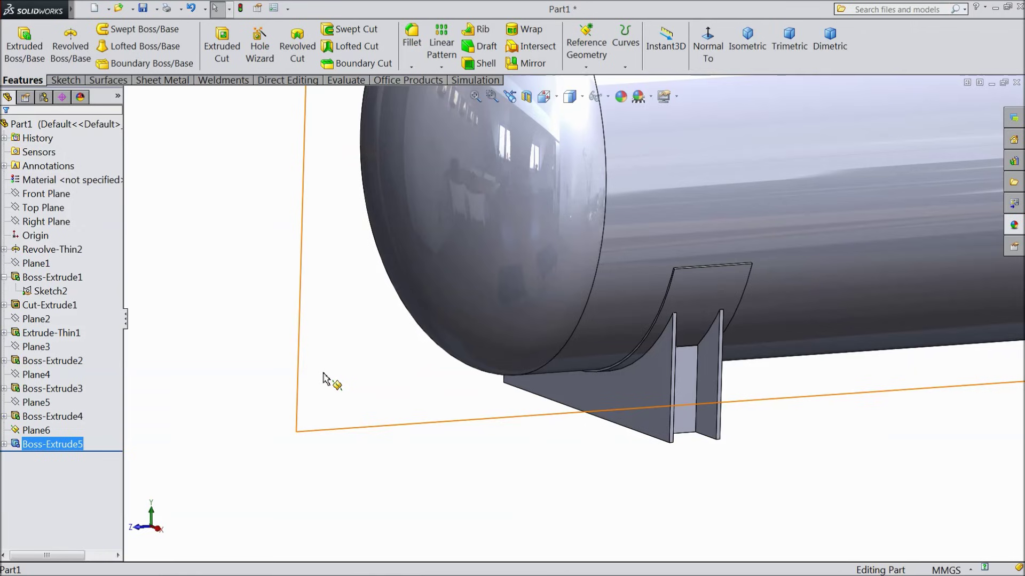
# Hide Plane6 and switch the model display to perspective
pyautogui.click(322, 411)
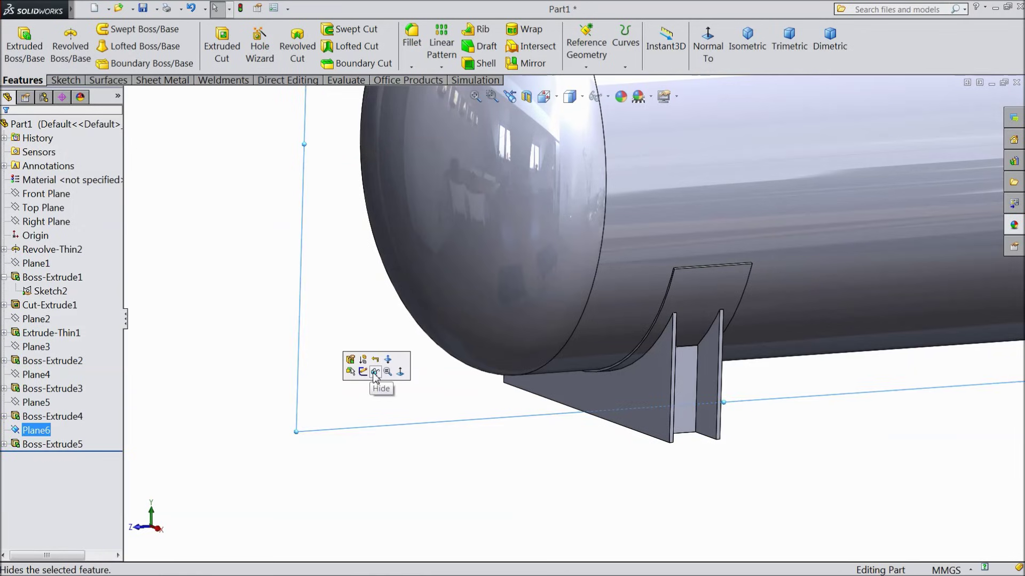
pyautogui.click(375, 374)
pyautogui.hotkey('ctrl', '7')
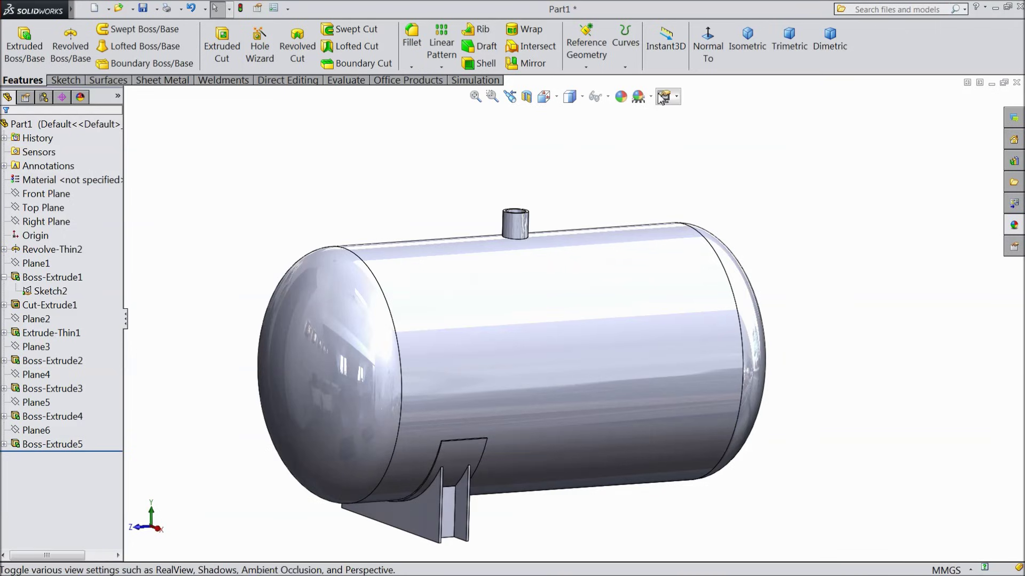
pyautogui.click(678, 97)
pyautogui.click(693, 168)
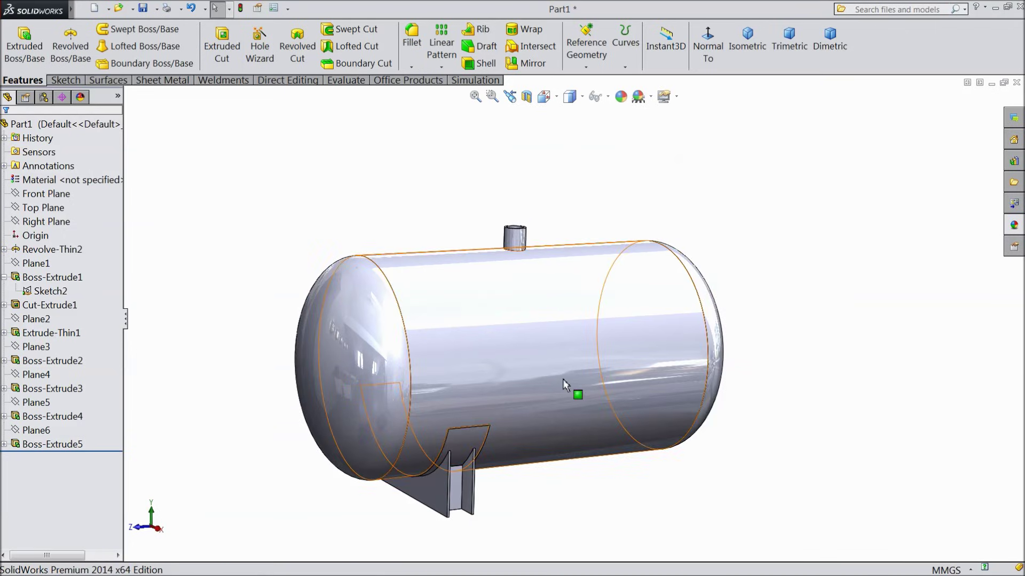
# Create a reference plane offset 610 mm from the Top Plane, flipped to lie below the tank at the saddle's underside
pyautogui.moveTo(786, 244); pyautogui.dragTo(560, 319, button='middle')
pyautogui.scroll(1, 566, 320)
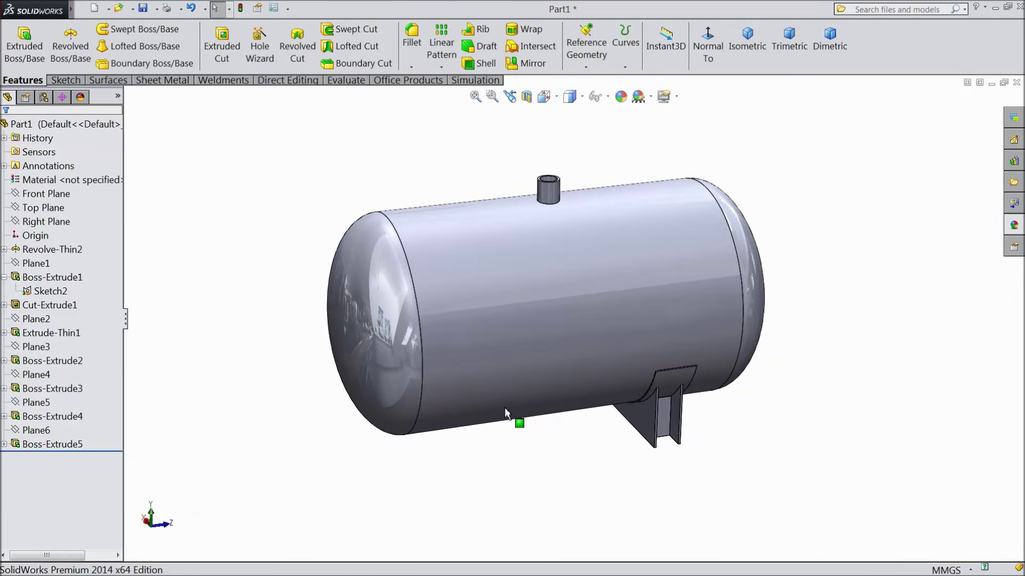
pyautogui.scroll(-3, 576, 288)
pyautogui.moveTo(563, 303)
pyautogui.mouseDown(button='middle')
pyautogui.moveTo(608, 302)
pyautogui.moveTo(572, 302)
pyautogui.mouseUp(button='middle')
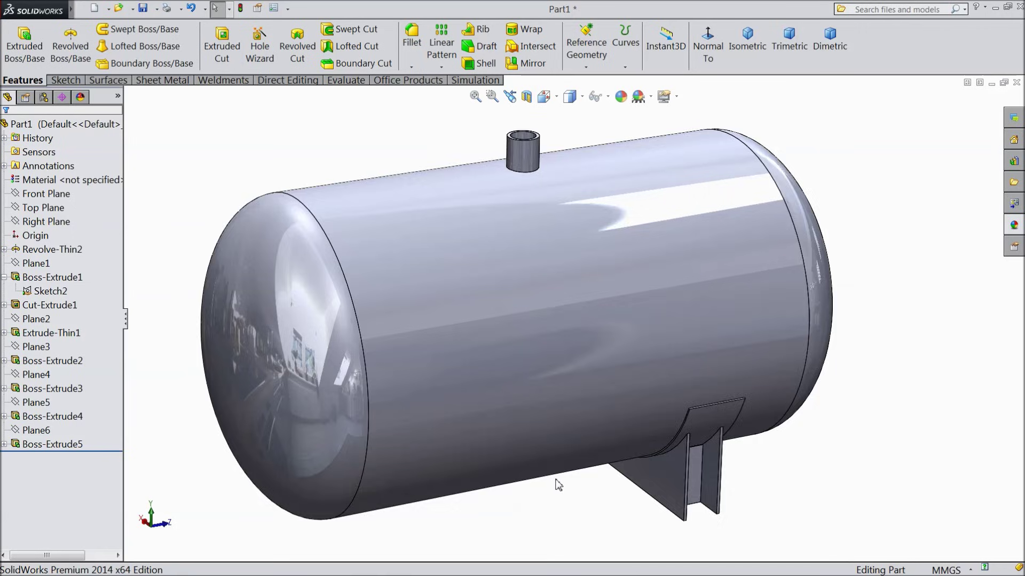
pyautogui.press('z')
pyautogui.click(42, 208)
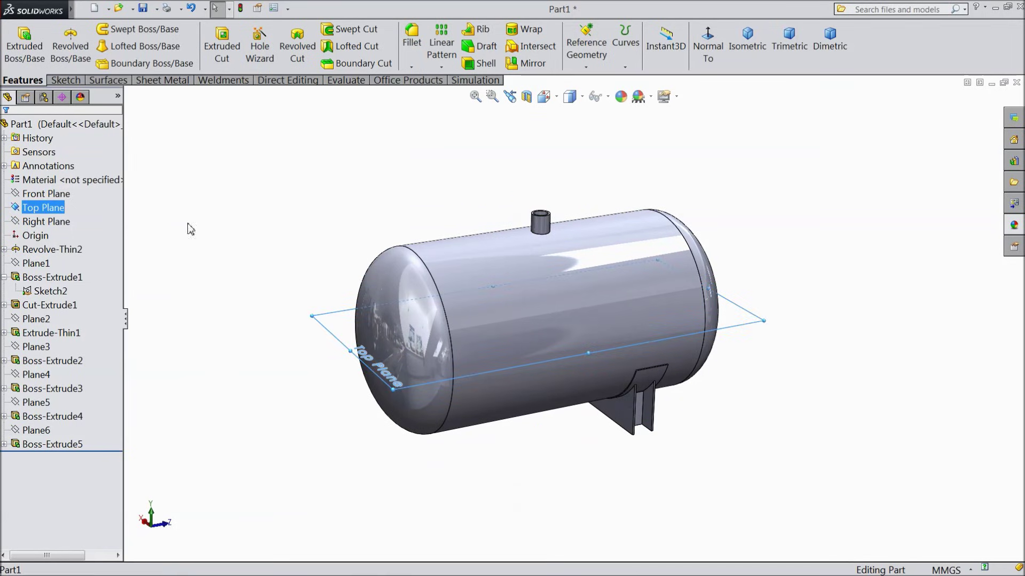
pyautogui.click(586, 58)
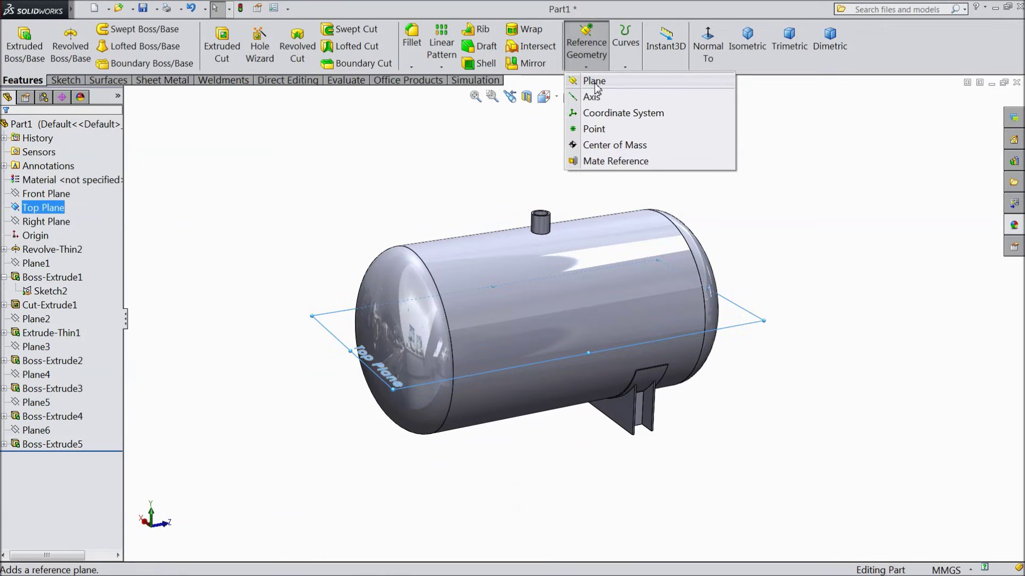
pyautogui.click(594, 82)
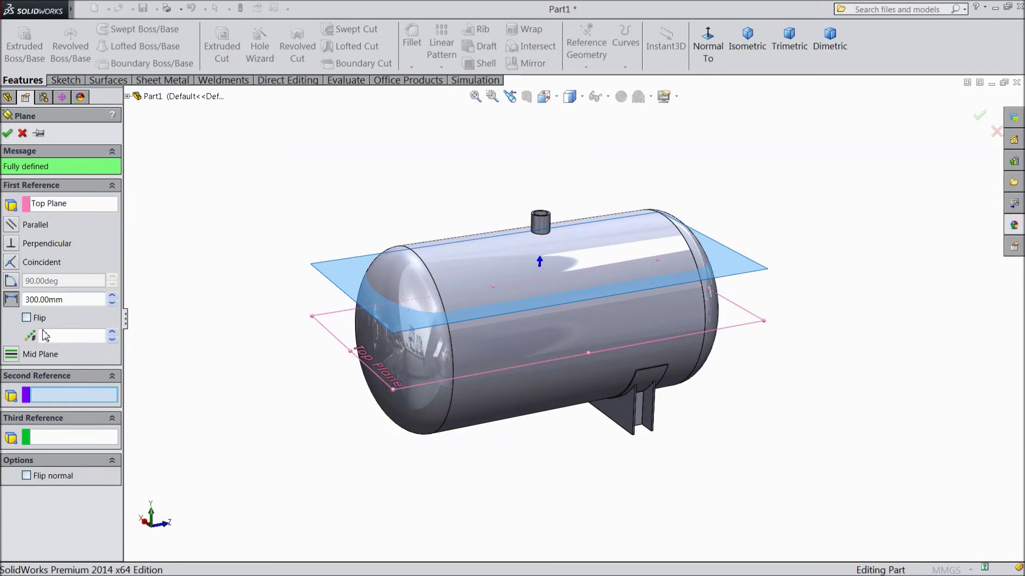
pyautogui.click(27, 319)
pyautogui.moveTo(66, 300); pyautogui.dragTo(30, 300)
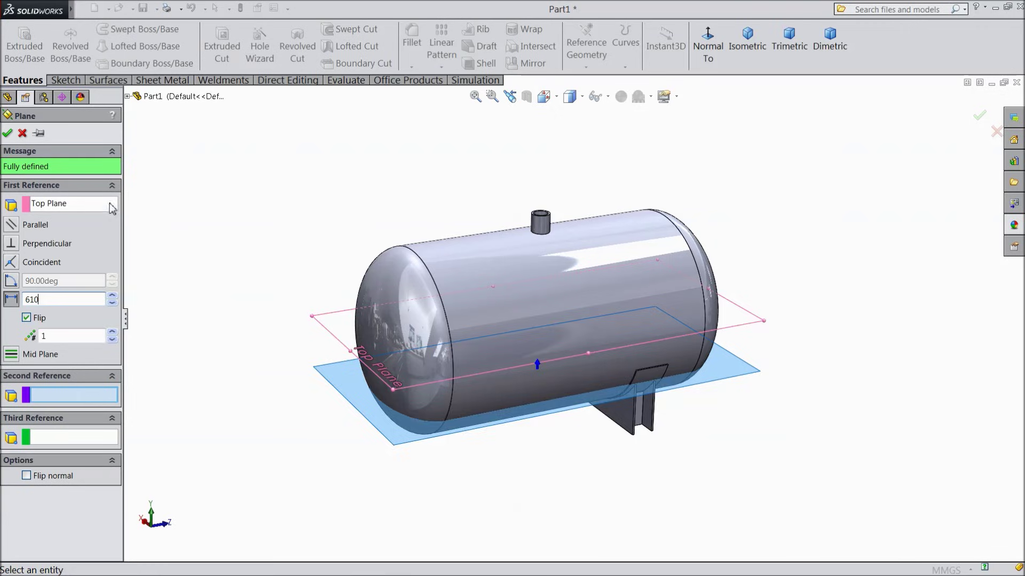
pyautogui.press('Return')
pyautogui.moveTo(240, 300); pyautogui.dragTo(216, 209, button='middle')
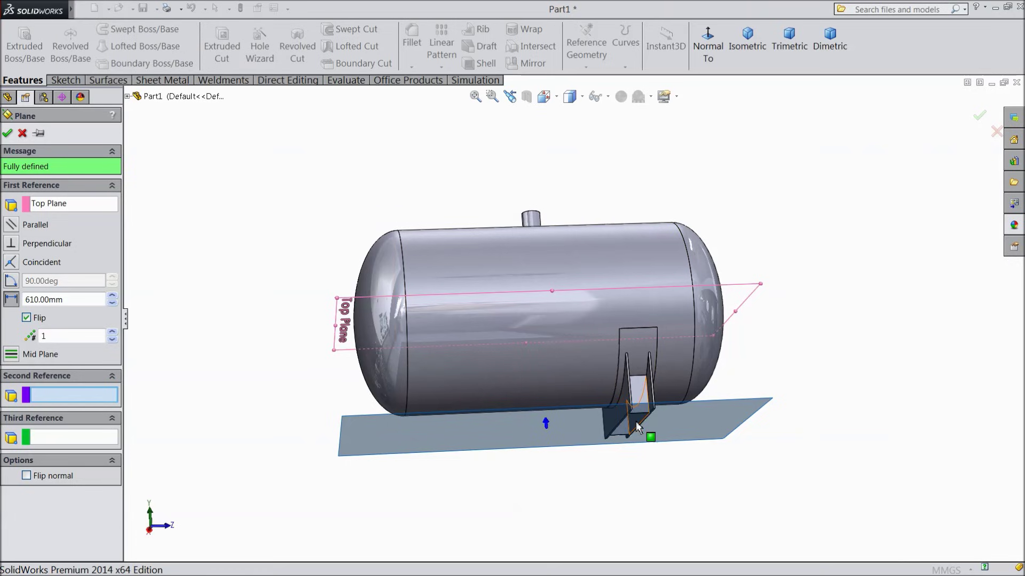
pyautogui.scroll(-5, 635, 421)
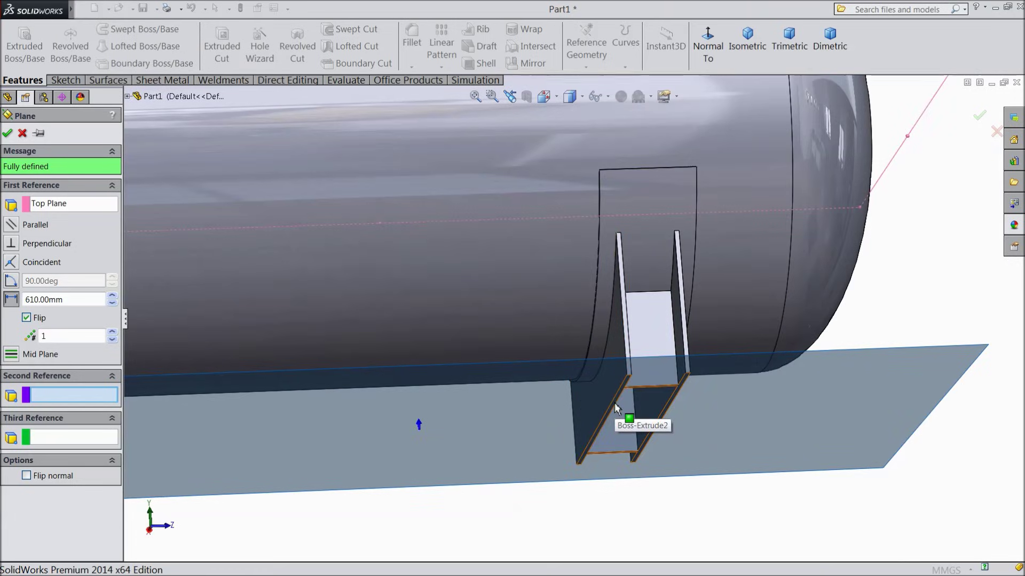
pyautogui.click(7, 133)
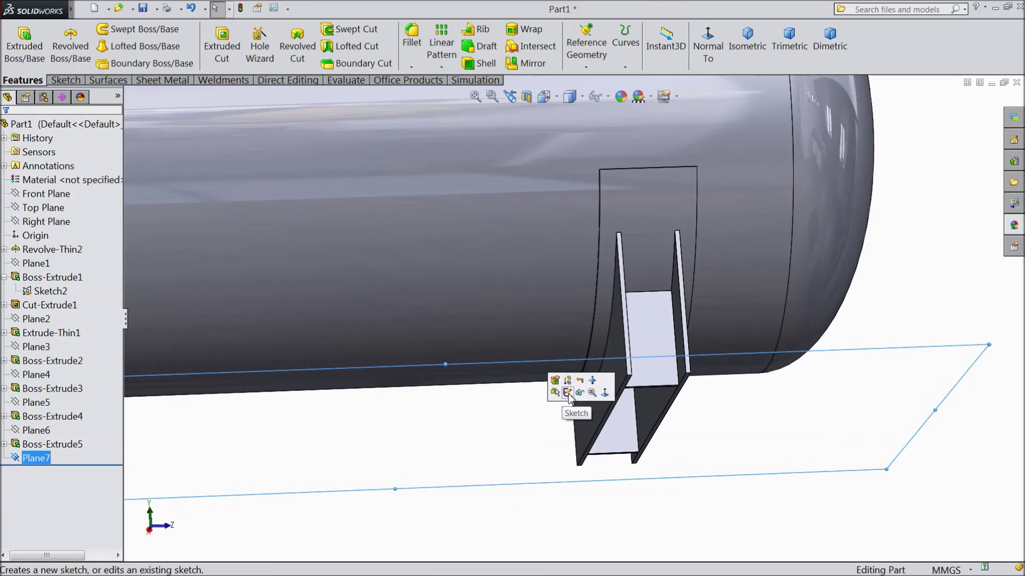
# On Plane7, viewed from below, sketch a corner rectangle about 862 by 167 mm around the ends of the saddle plates
pyautogui.click(567, 395)
pyautogui.click(705, 51)
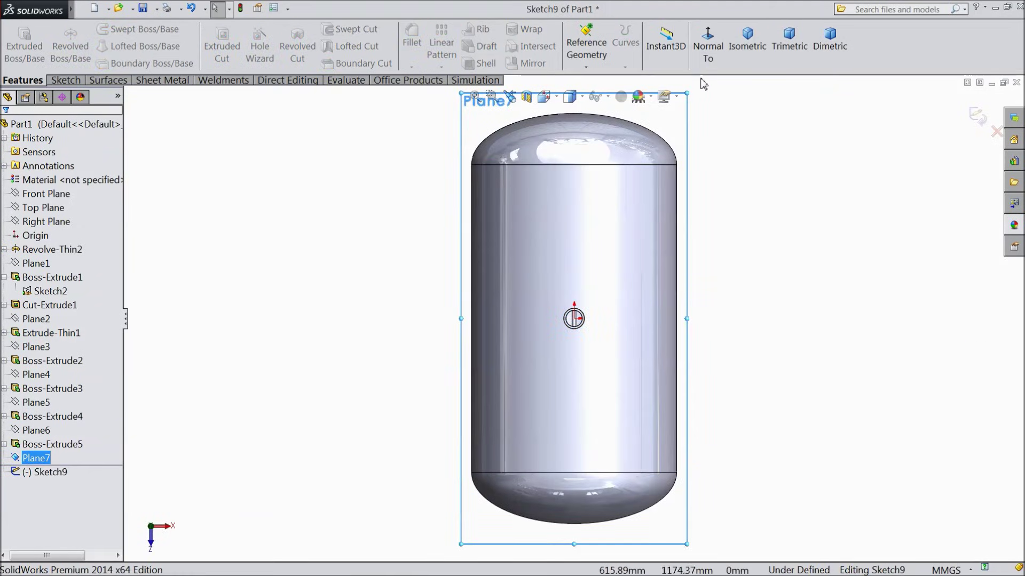
pyautogui.click(706, 51)
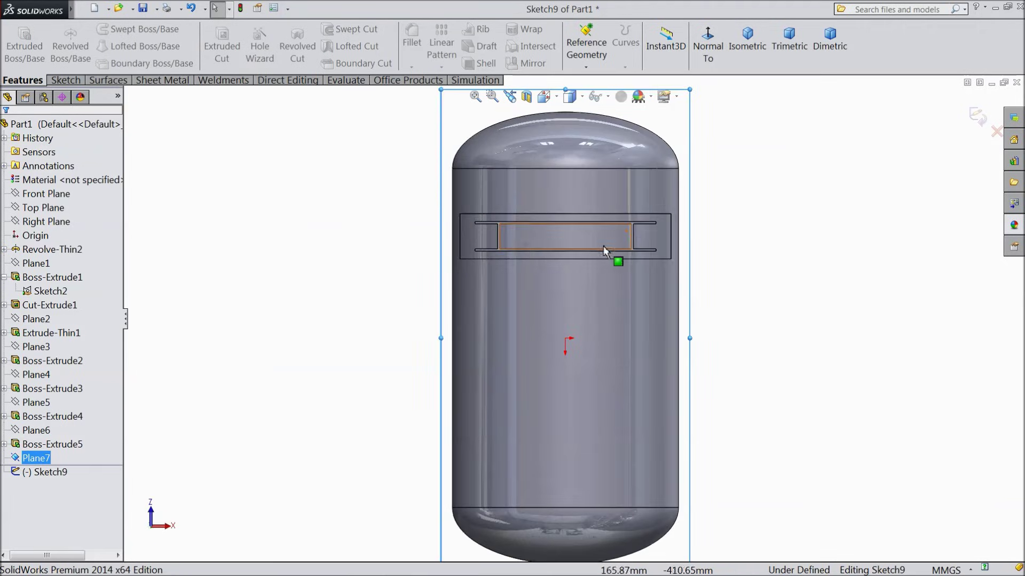
pyautogui.click(62, 82)
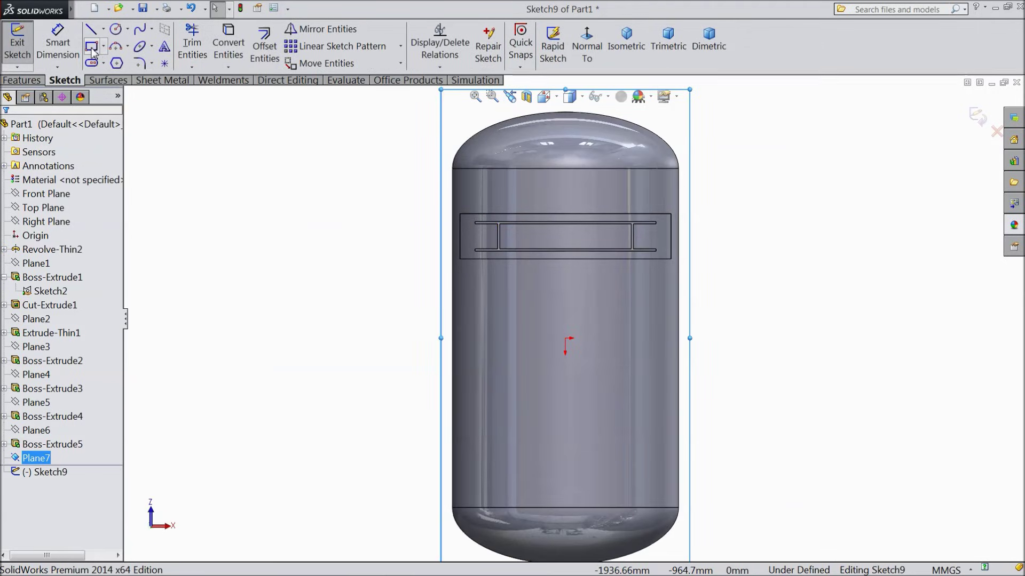
pyautogui.click(92, 47)
pyautogui.scroll(-3, 528, 277)
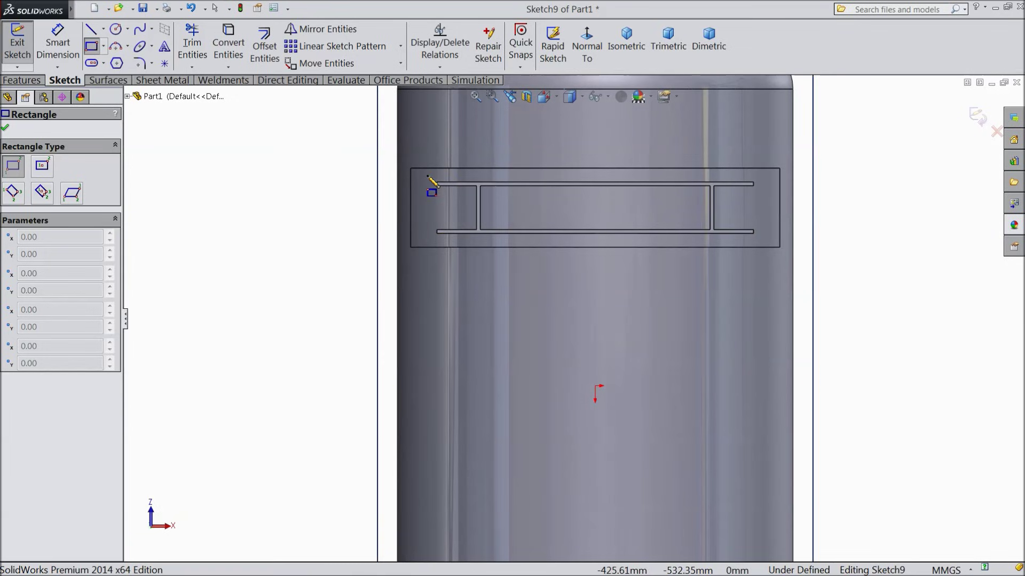
pyautogui.click(427, 176)
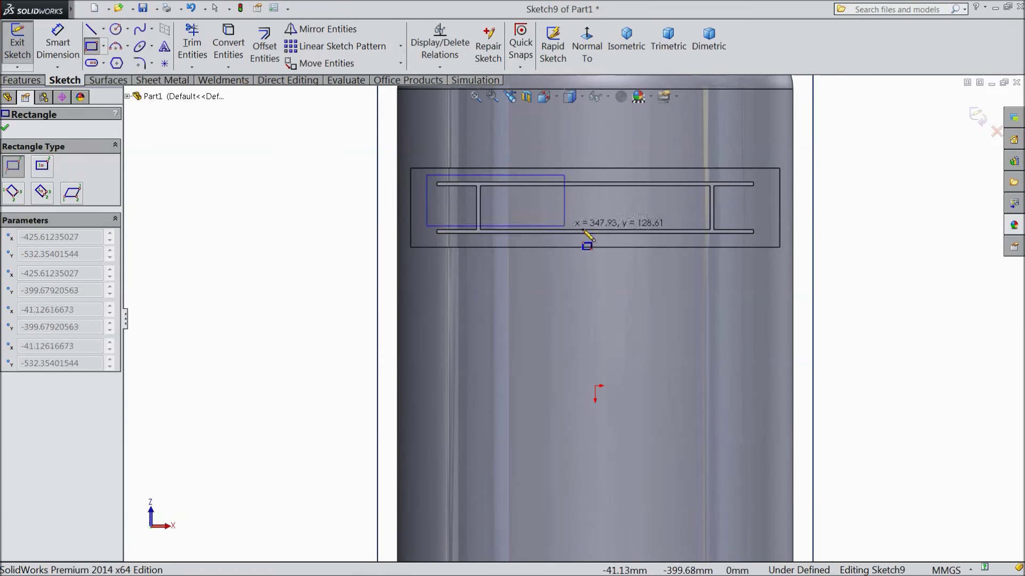
pyautogui.click(767, 241)
# Dimension the base rectangle to 830 mm long and 160 mm wide
pyautogui.click(65, 55)
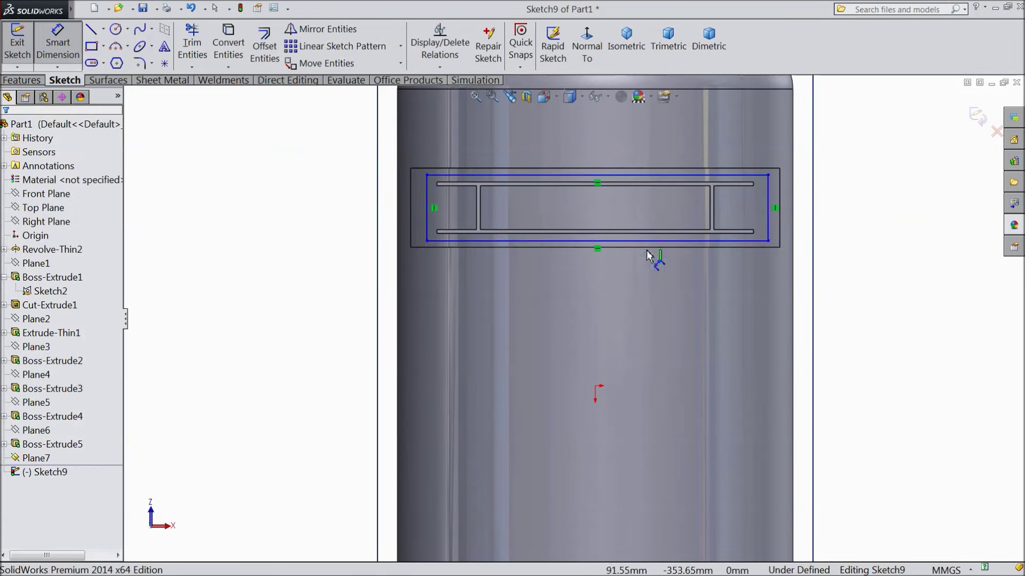
pyautogui.click(614, 181)
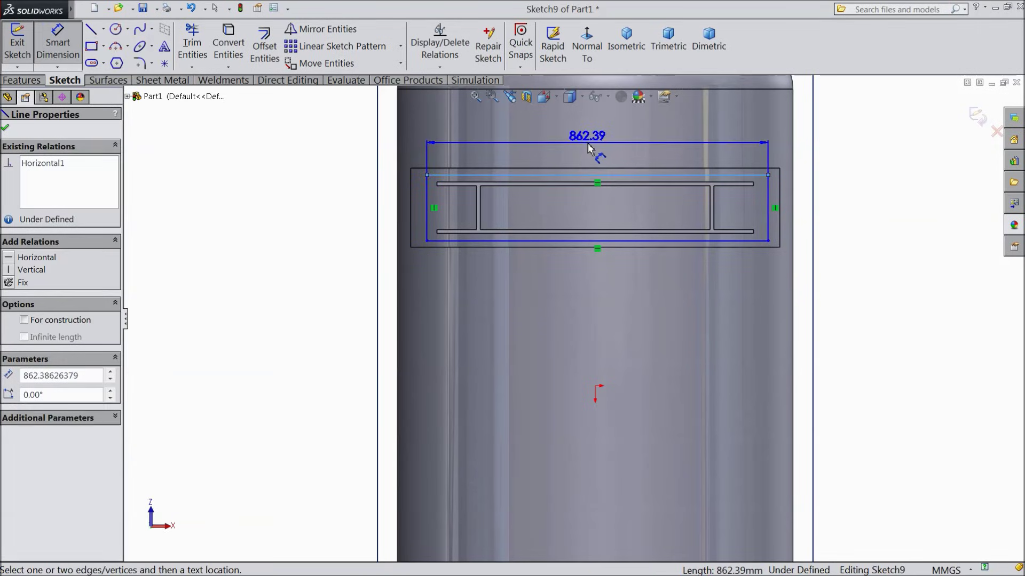
pyautogui.click(593, 143)
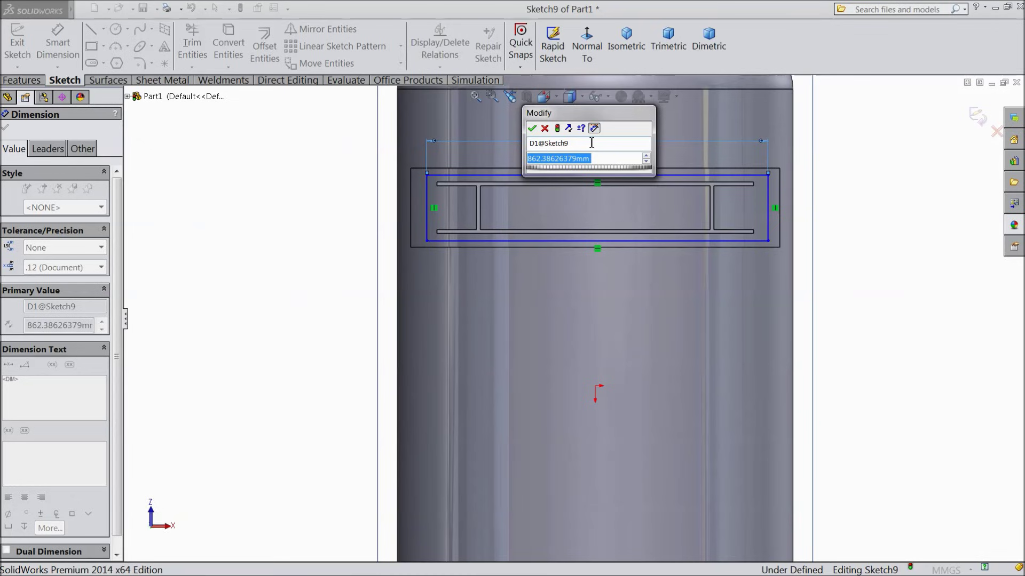
pyautogui.write('830')
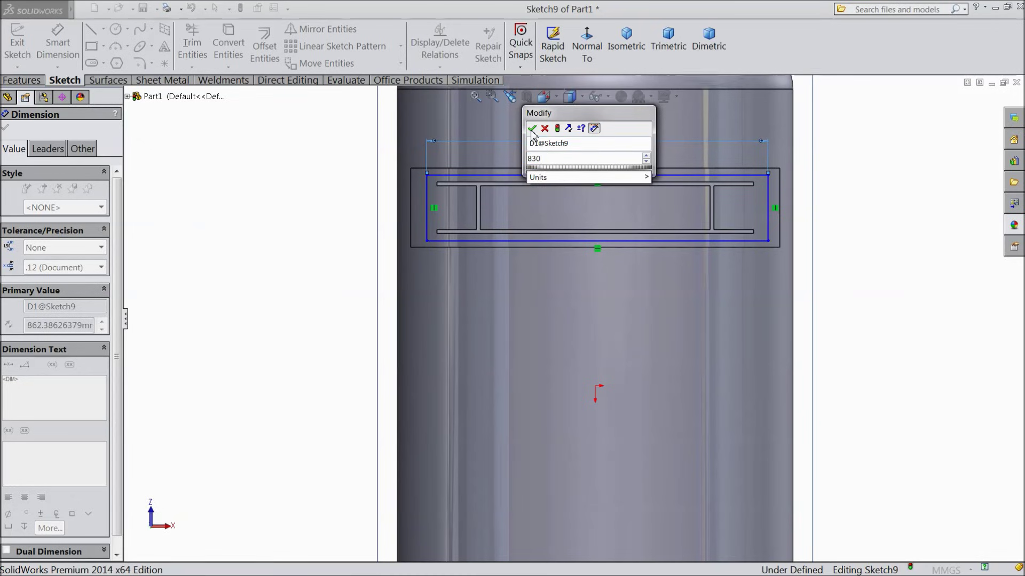
pyautogui.click(531, 129)
pyautogui.click(758, 221)
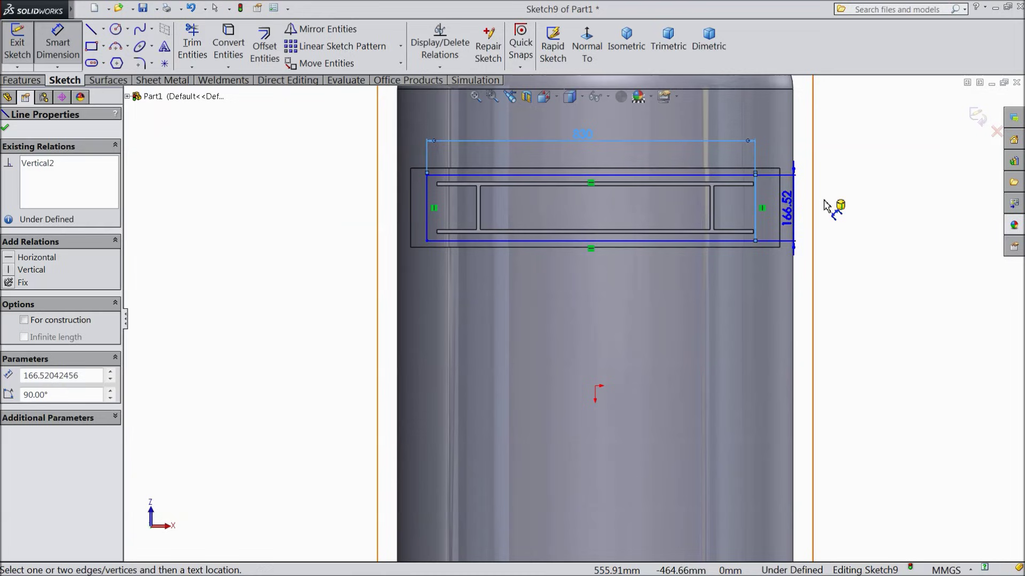
pyautogui.click(848, 208)
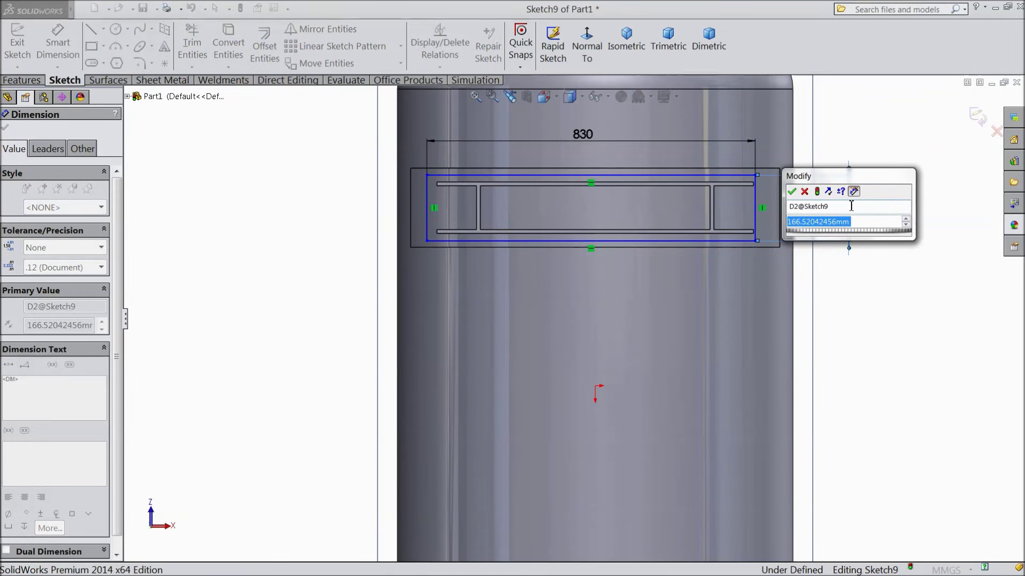
pyautogui.write('160')
pyautogui.click(792, 191)
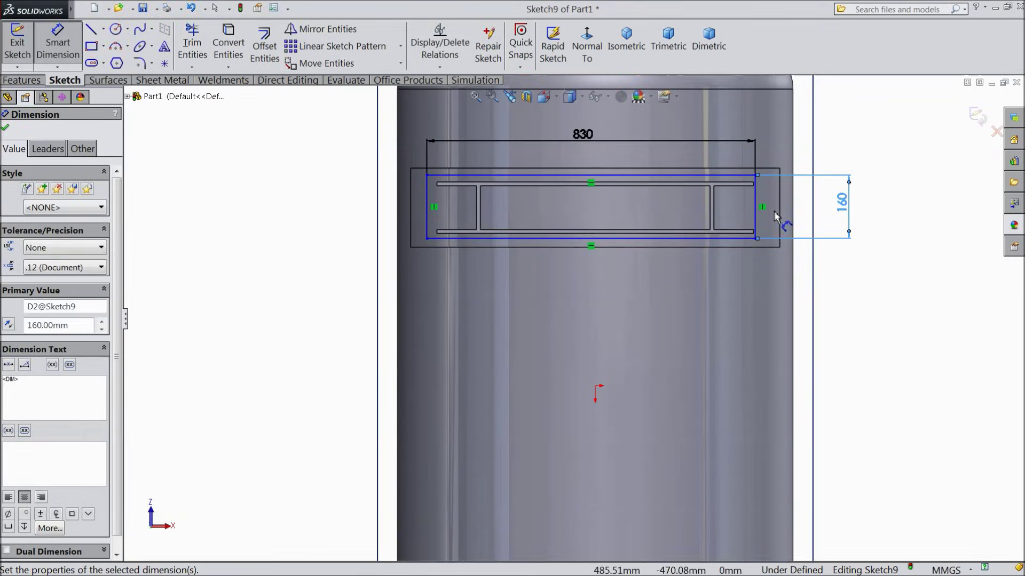
# Dimension the rectangle's outer long edge to 530 mm from the origin
pyautogui.click(693, 178)
pyautogui.click(595, 386)
pyautogui.click(319, 285)
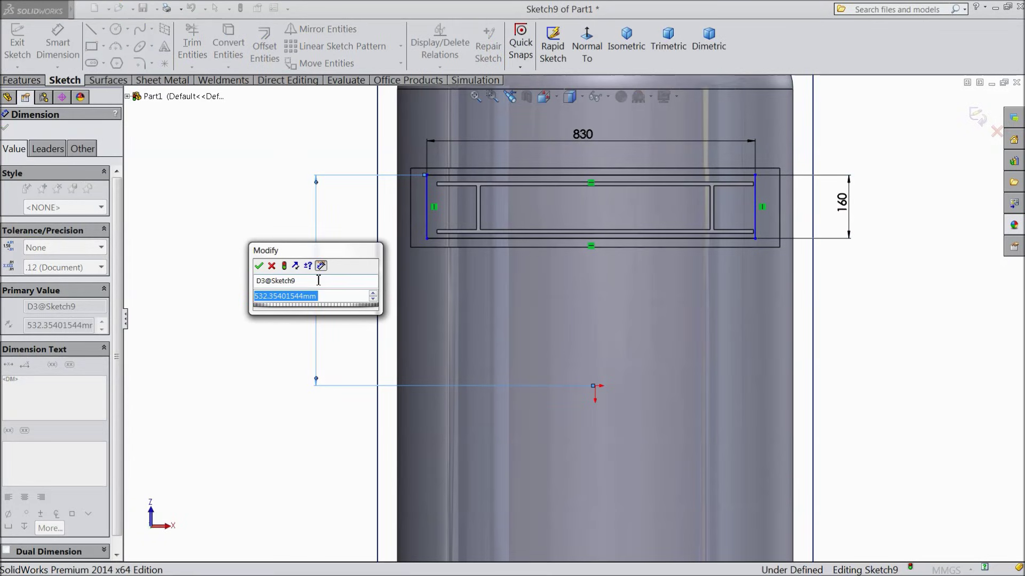
pyautogui.write('530')
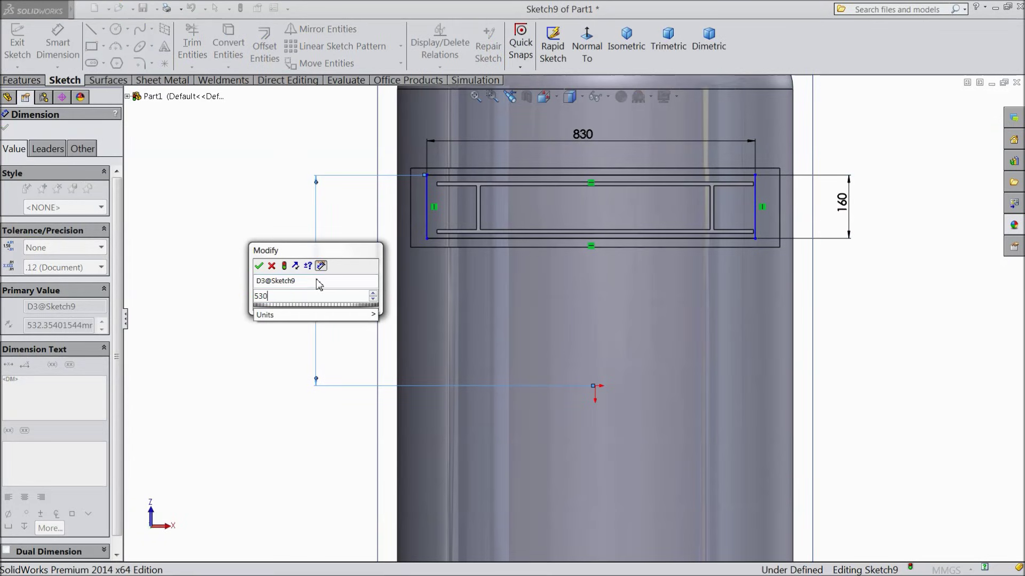
pyautogui.click(258, 266)
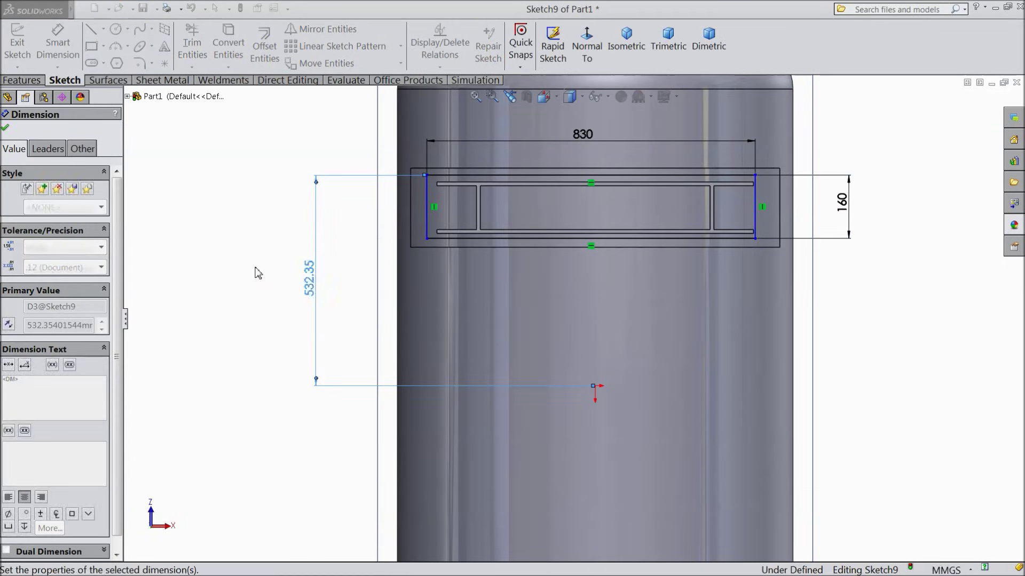
# Dimension the base rectangle's short edge to 85 mm from the tank's adjacent side edge
pyautogui.click(428, 224)
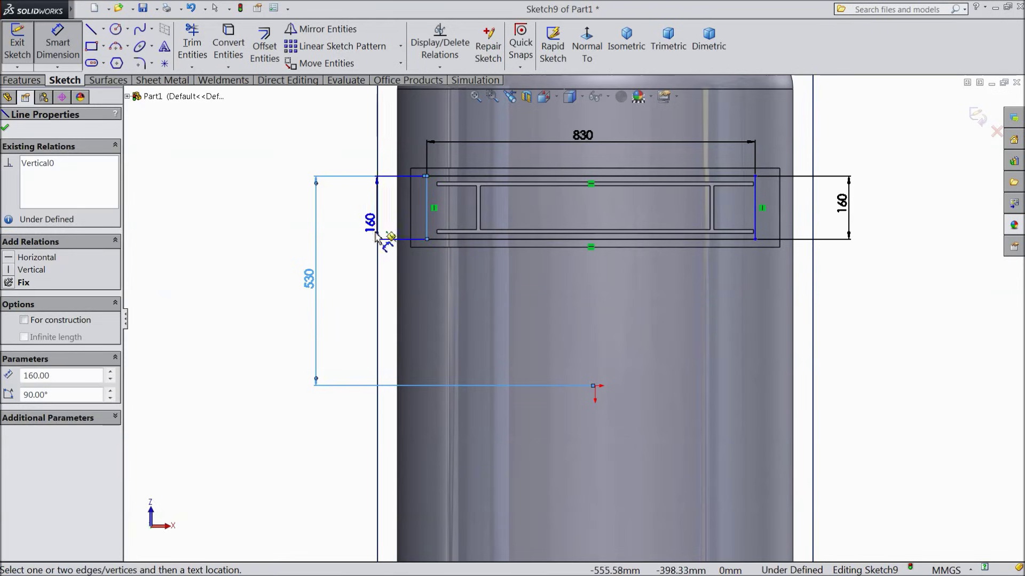
pyautogui.click(398, 267)
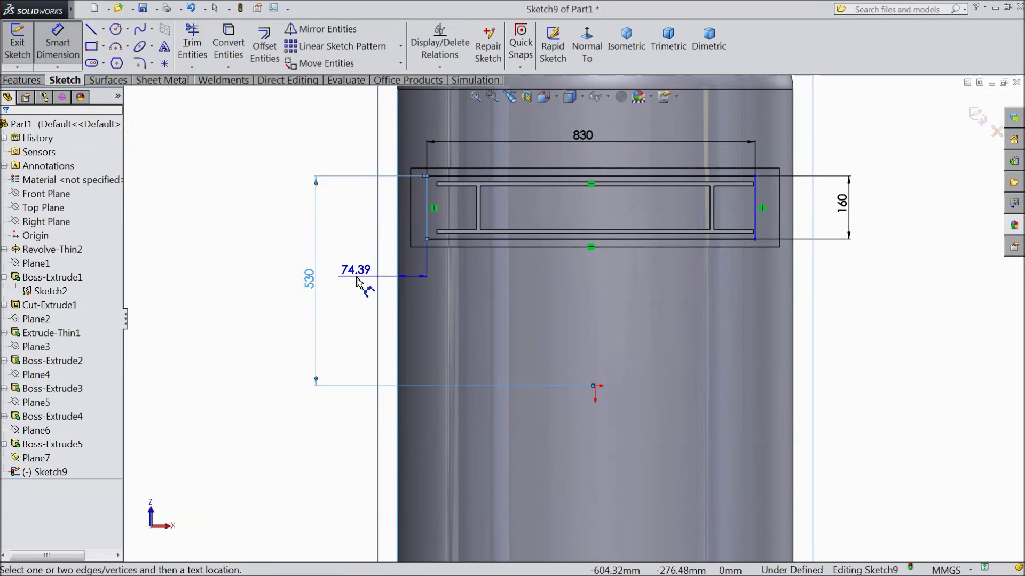
pyautogui.click(358, 278)
pyautogui.write('85')
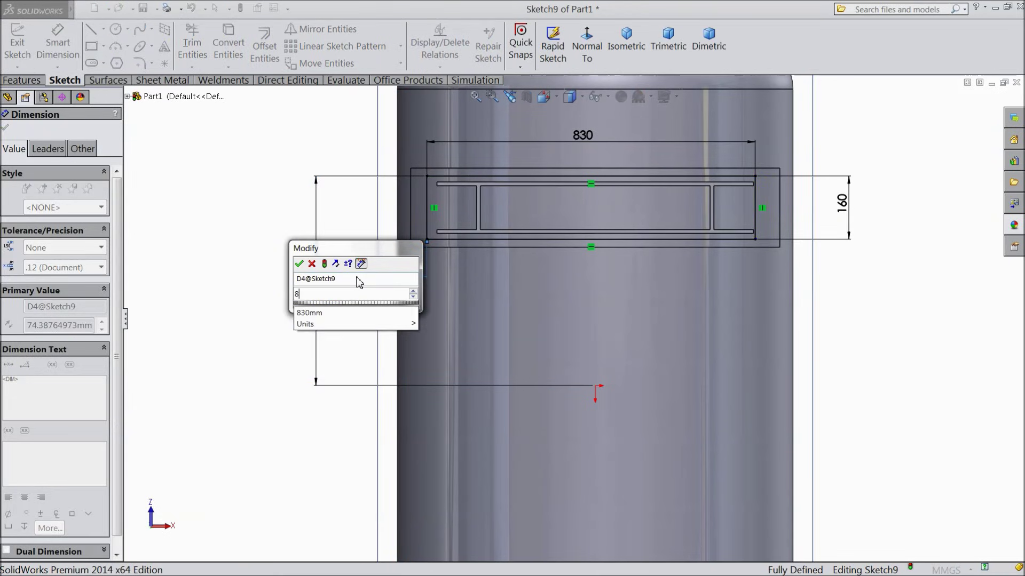
pyautogui.click(299, 264)
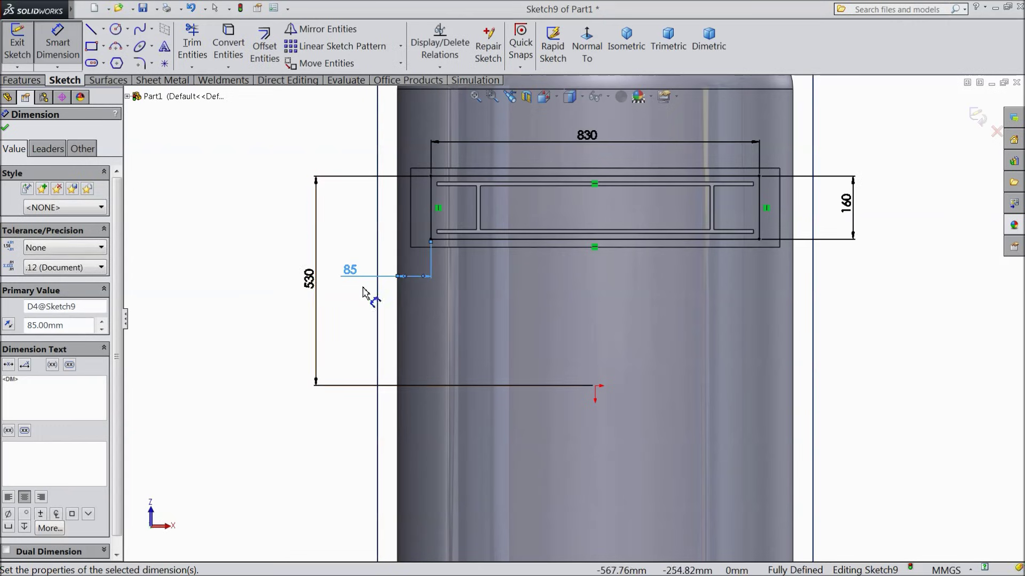
pyautogui.click(5, 128)
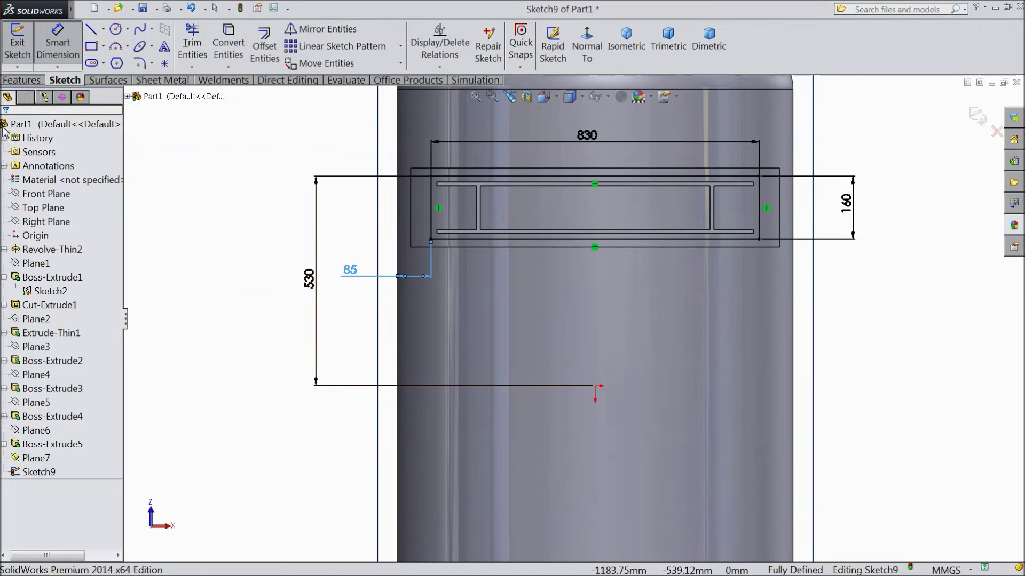
# Extrude the base rectangle 9.51 mm blind with merged result to form the saddle's base plate
pyautogui.click(21, 80)
pyautogui.click(24, 50)
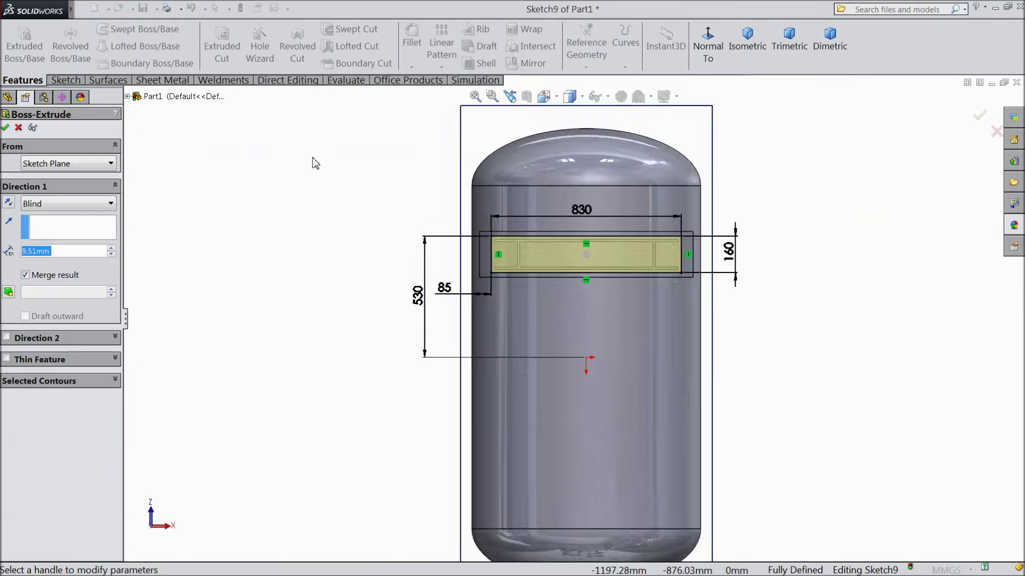
pyautogui.moveTo(278, 235); pyautogui.dragTo(222, 254, button='middle')
pyautogui.scroll(-3, 453, 372)
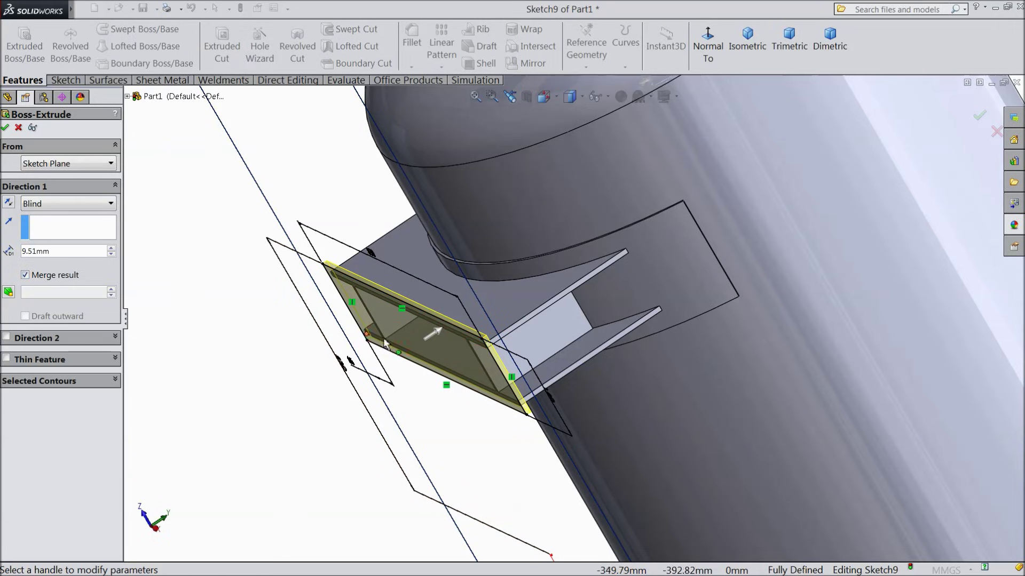
pyautogui.scroll(-2, 482, 346)
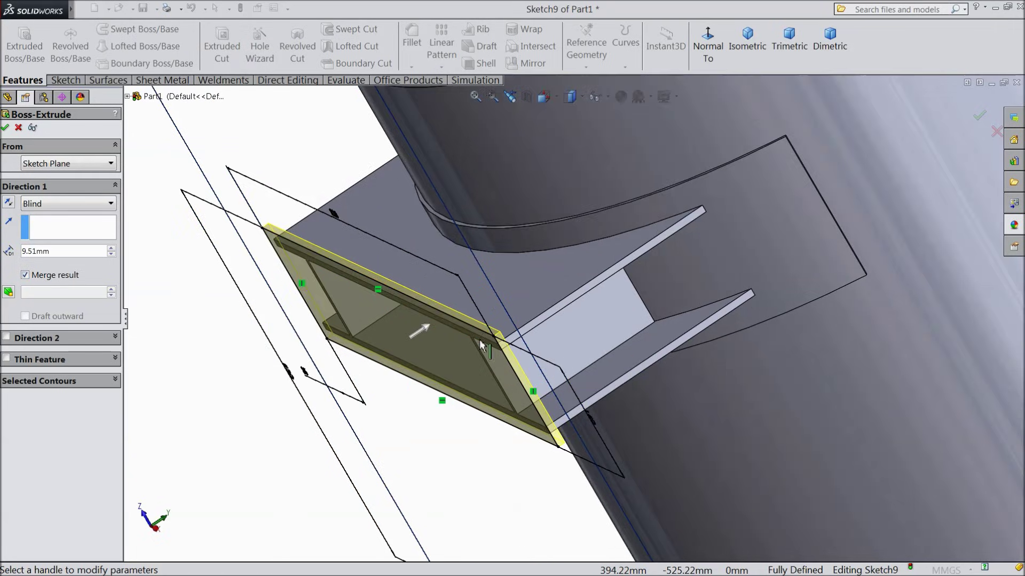
pyautogui.click(6, 129)
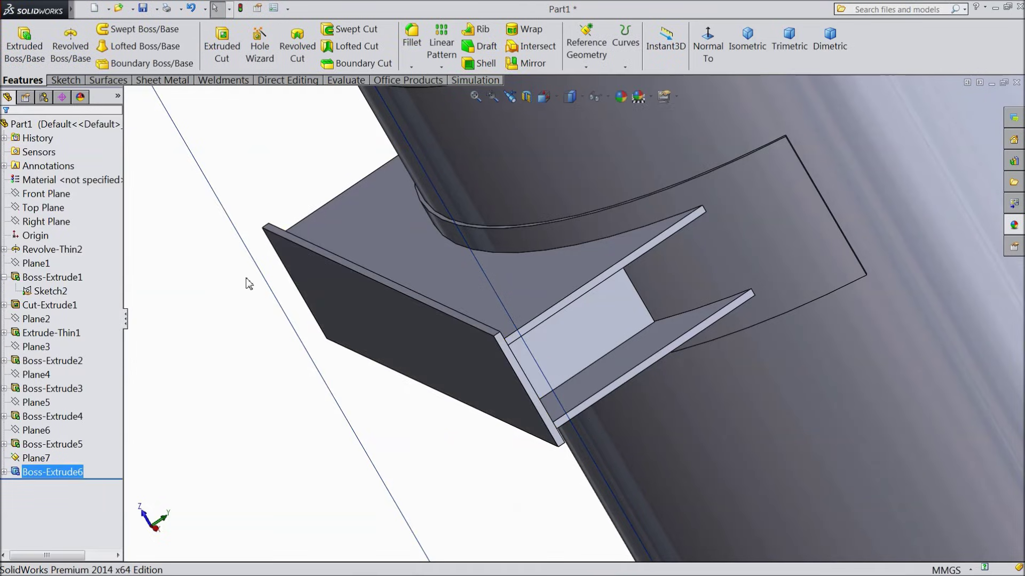
# Hide the Plane7 reference plane beneath the saddle
pyautogui.scroll(4, 251, 283)
pyautogui.click(411, 210)
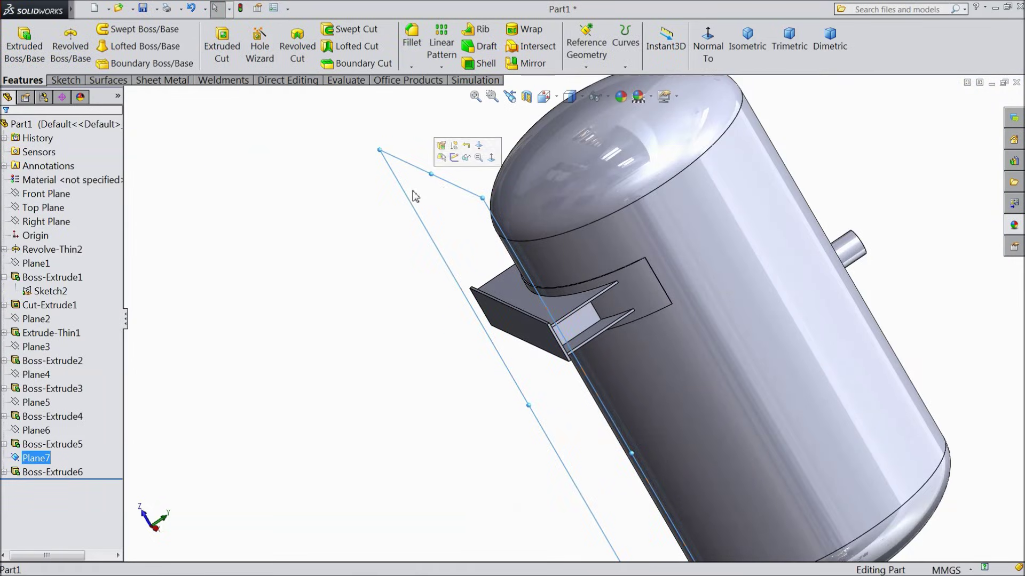
pyautogui.click(458, 160)
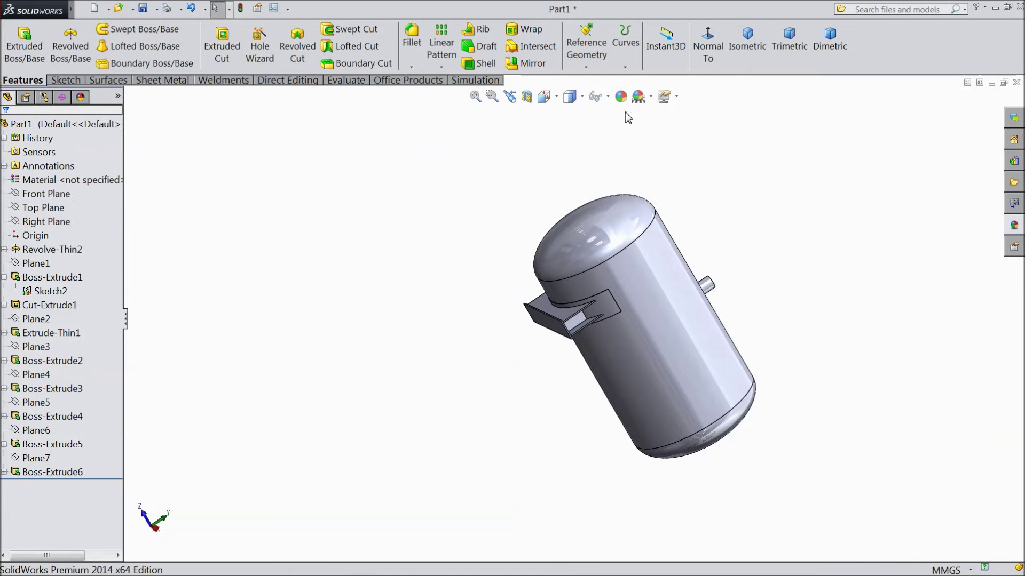
# Start a Mirror about the Front Plane with the saddle's two leg plates, one cross plate and the curved pad as features
pyautogui.click(747, 43)
pyautogui.moveTo(591, 366); pyautogui.dragTo(802, 481, button='middle')
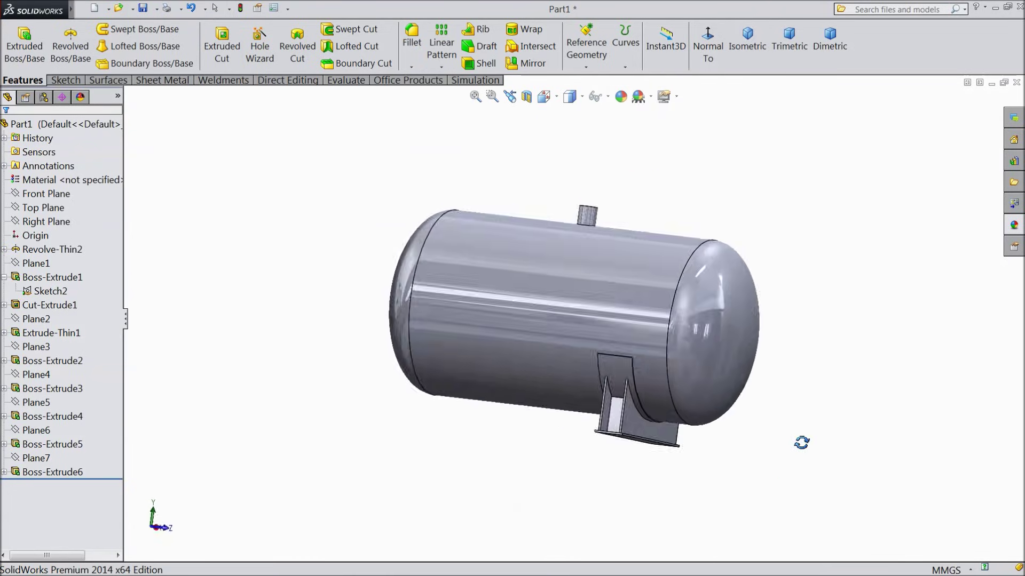
pyautogui.moveTo(800, 441); pyautogui.dragTo(679, 364, button='middle')
pyautogui.scroll(-3, 516, 487)
pyautogui.moveTo(515, 486); pyautogui.dragTo(482, 472, button='middle')
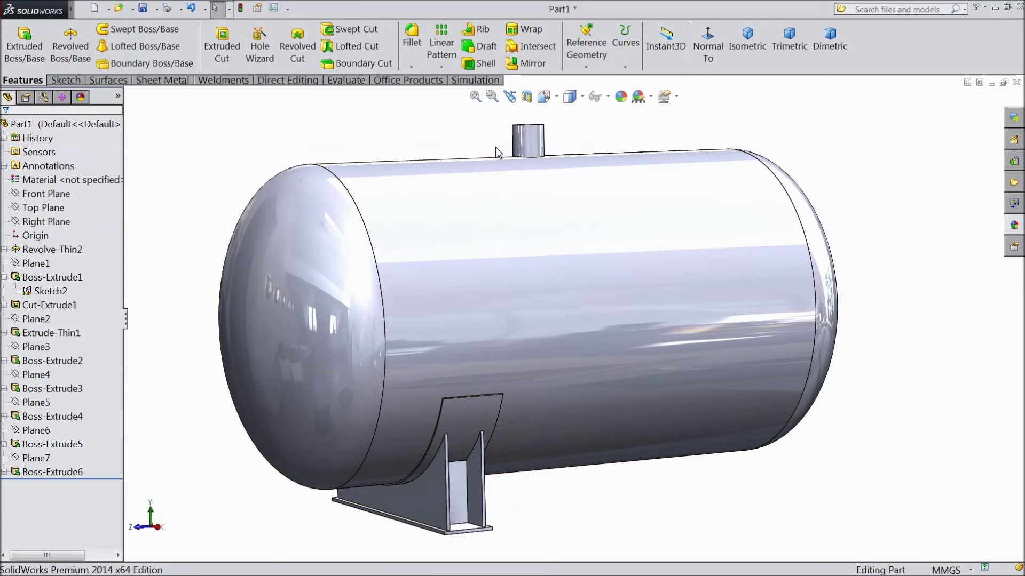
pyautogui.click(54, 195)
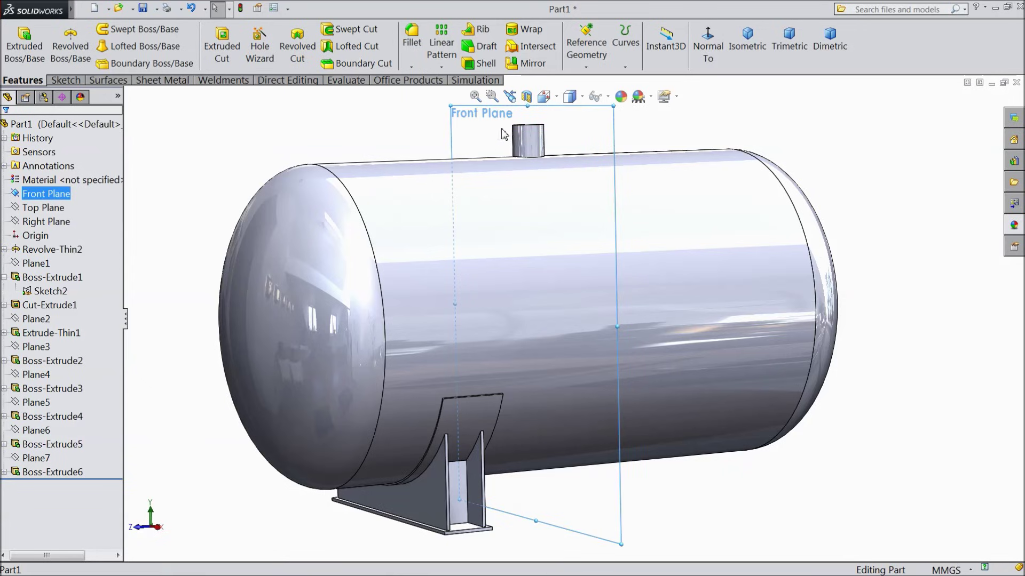
pyautogui.click(529, 64)
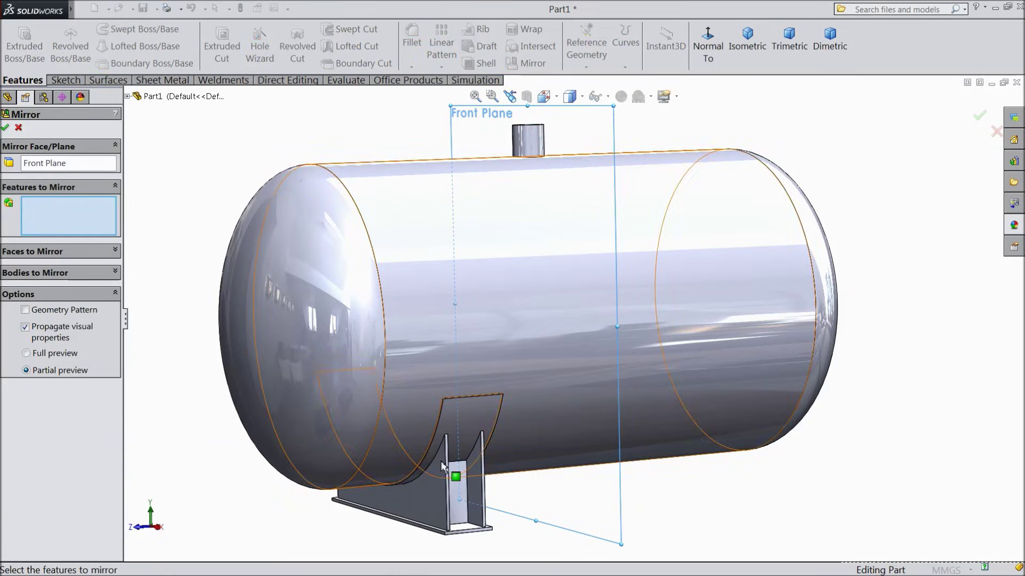
pyautogui.click(435, 499)
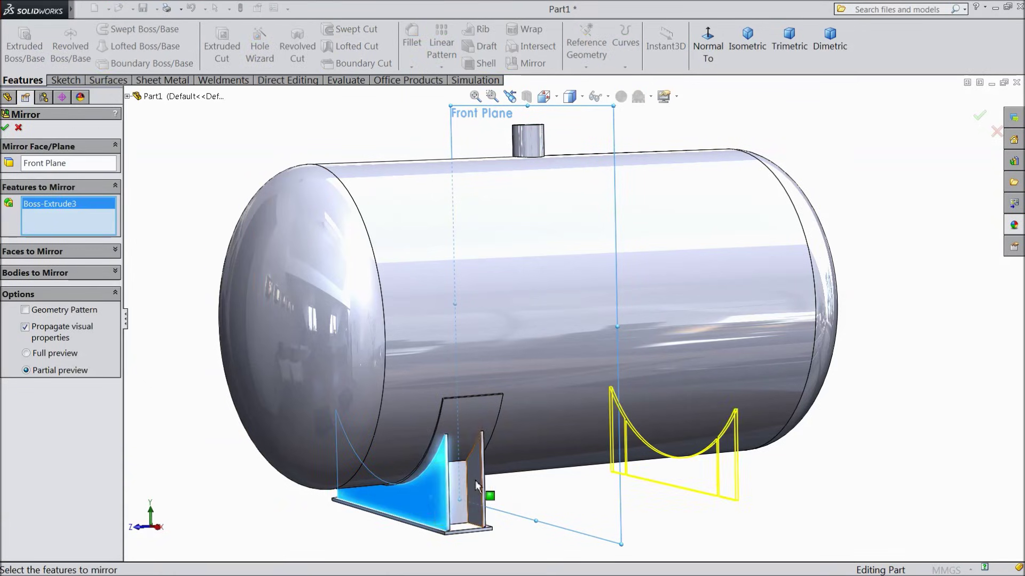
pyautogui.click(474, 483)
pyautogui.click(458, 484)
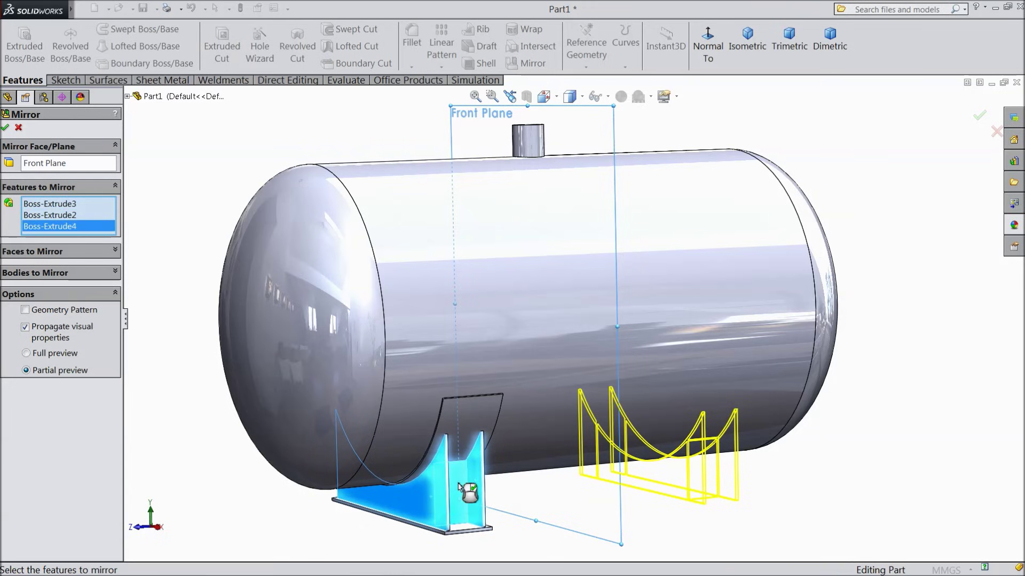
pyautogui.click(469, 415)
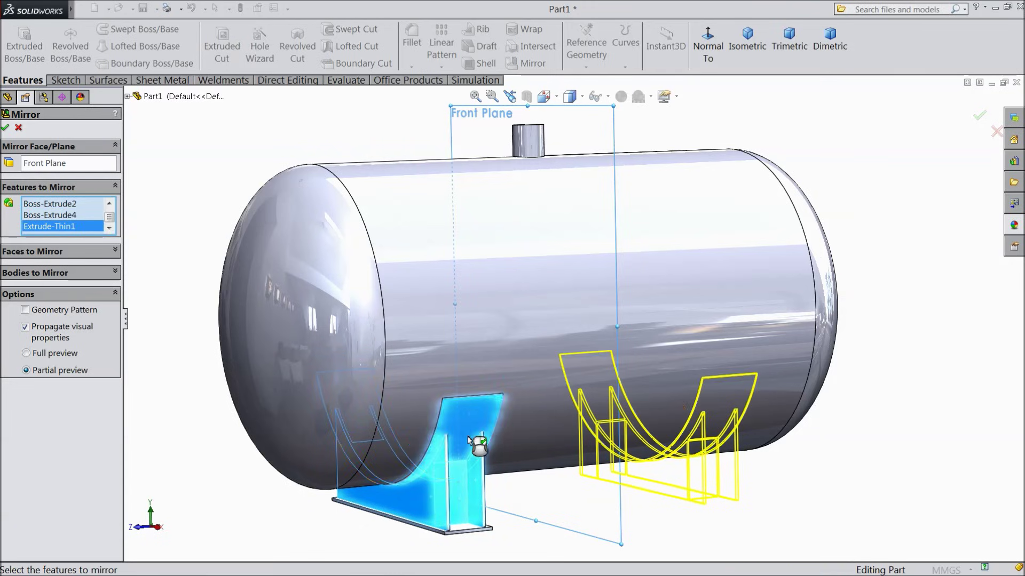
# Add the base plate and the remaining cross plate to the mirrored features and complete the mirror
pyautogui.click(462, 531)
pyautogui.scroll(5, 427, 495)
pyautogui.moveTo(366, 432); pyautogui.dragTo(599, 419, button='middle')
pyautogui.scroll(-3, 599, 419)
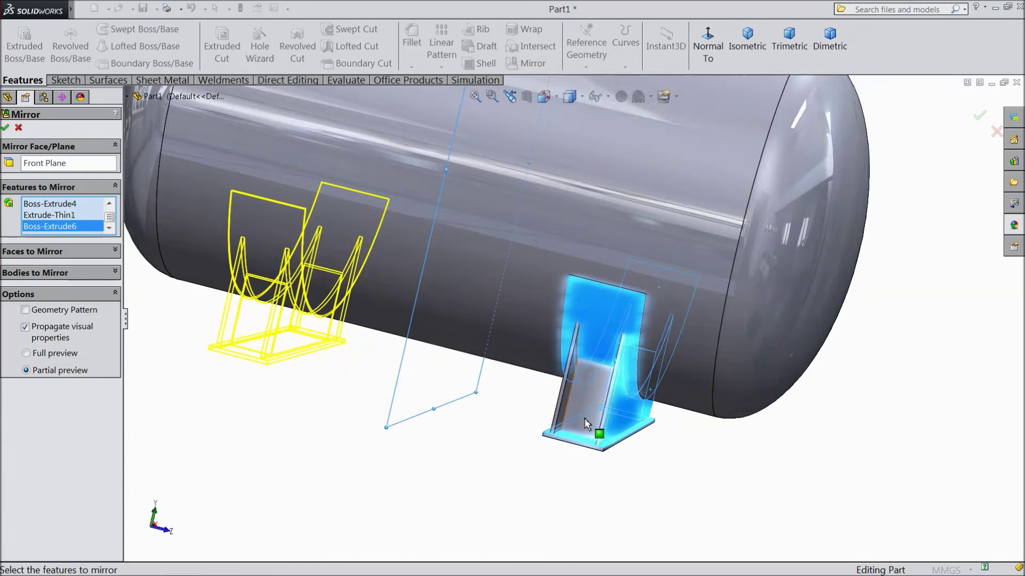
pyautogui.click(585, 403)
pyautogui.scroll(3, 526, 400)
pyautogui.scroll(-3, 427, 267)
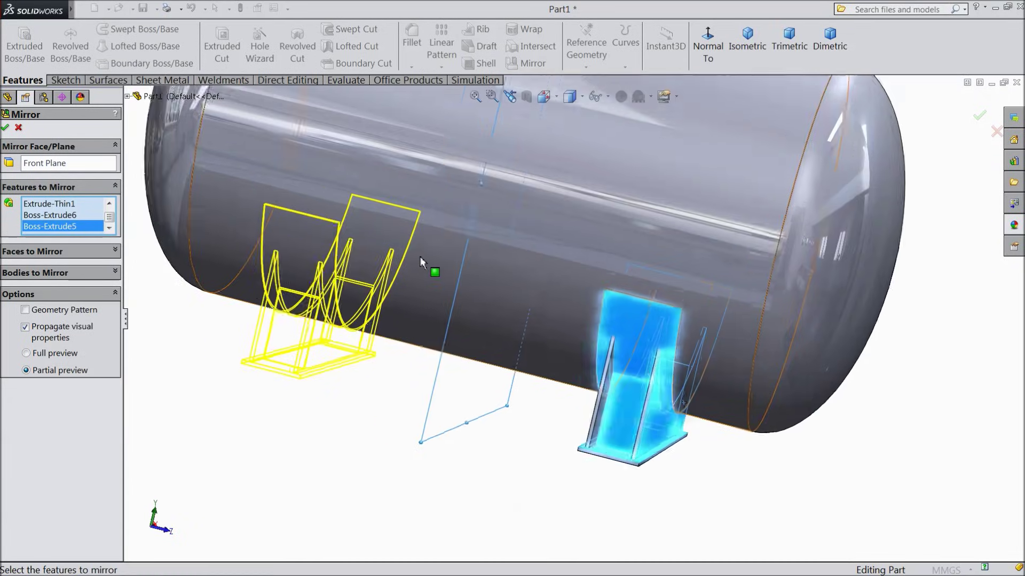
pyautogui.click(5, 128)
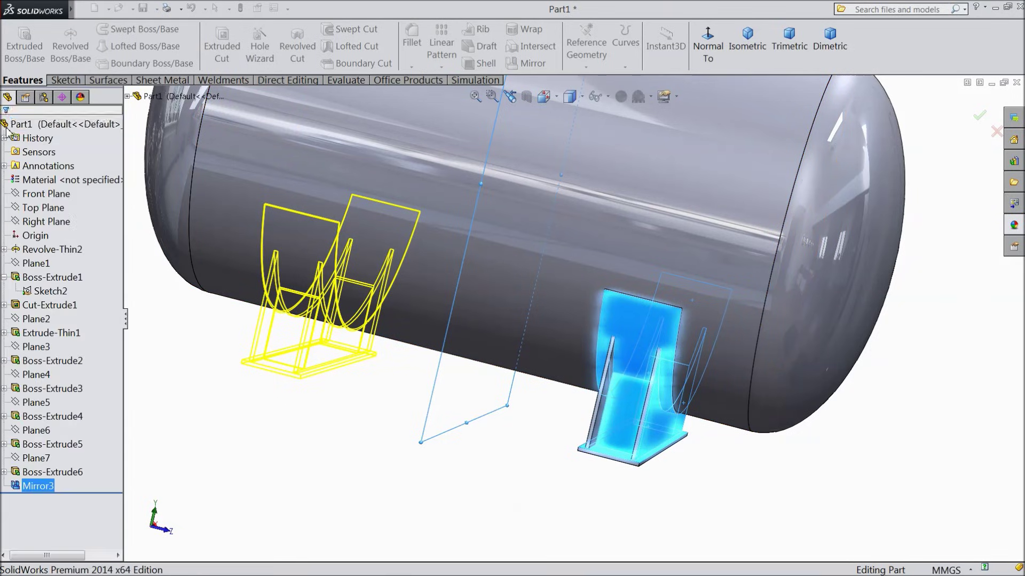
# Select the whole part and open the Metal category of the appearance library
pyautogui.scroll(3, 307, 283)
pyautogui.moveTo(316, 270); pyautogui.dragTo(323, 462, button='middle')
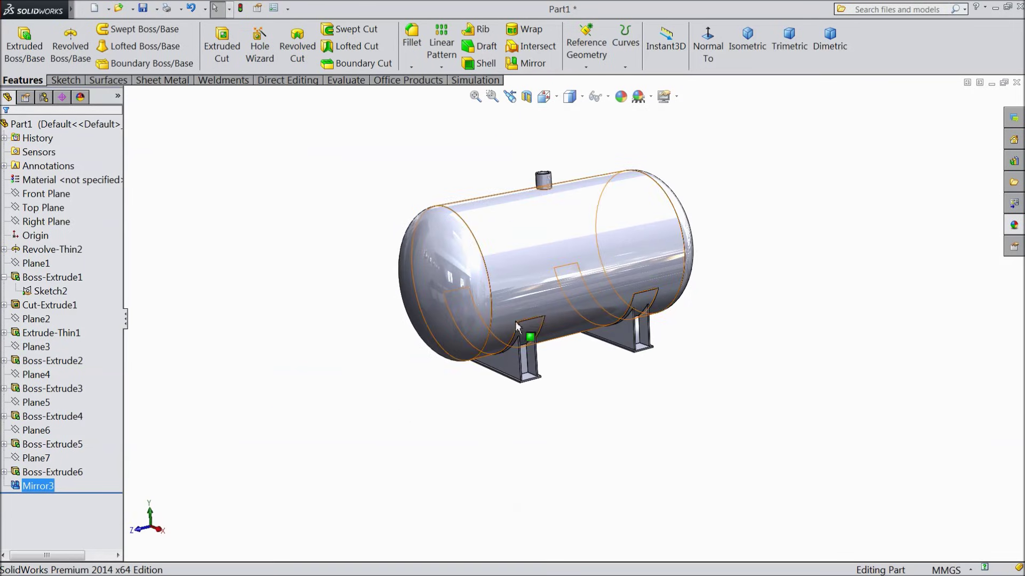
pyautogui.scroll(-5, 616, 347)
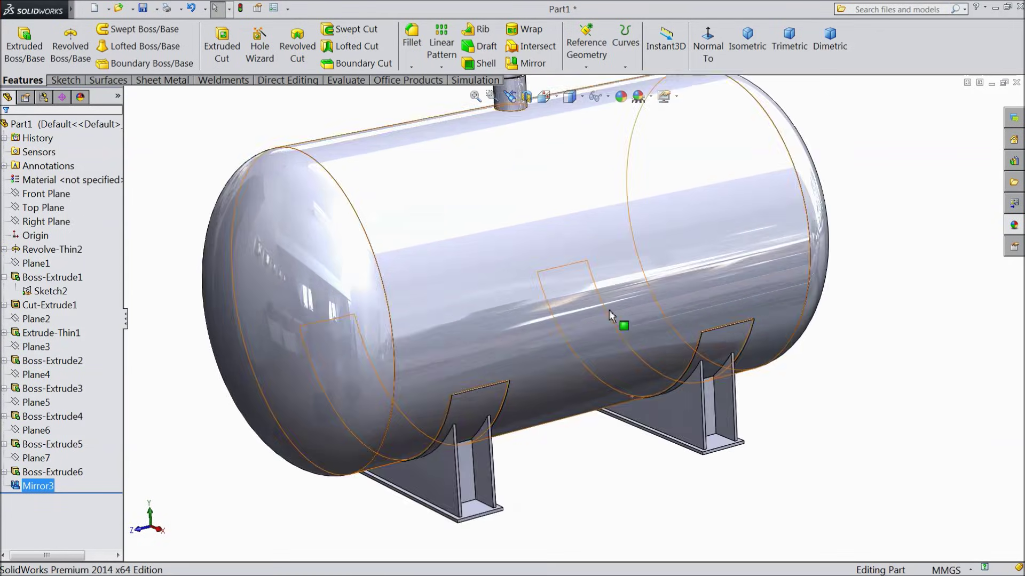
pyautogui.scroll(5, 578, 443)
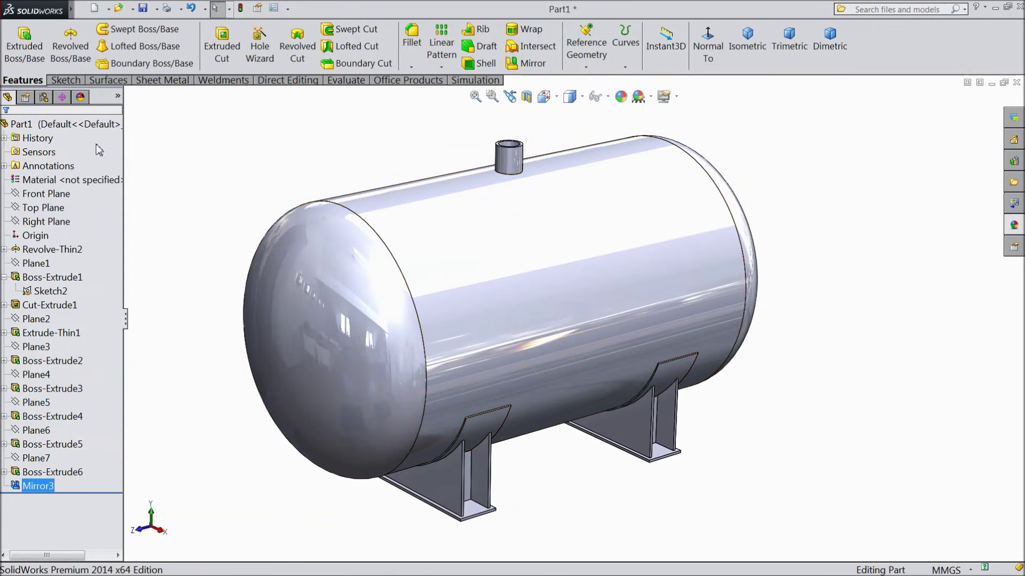
pyautogui.click(110, 125)
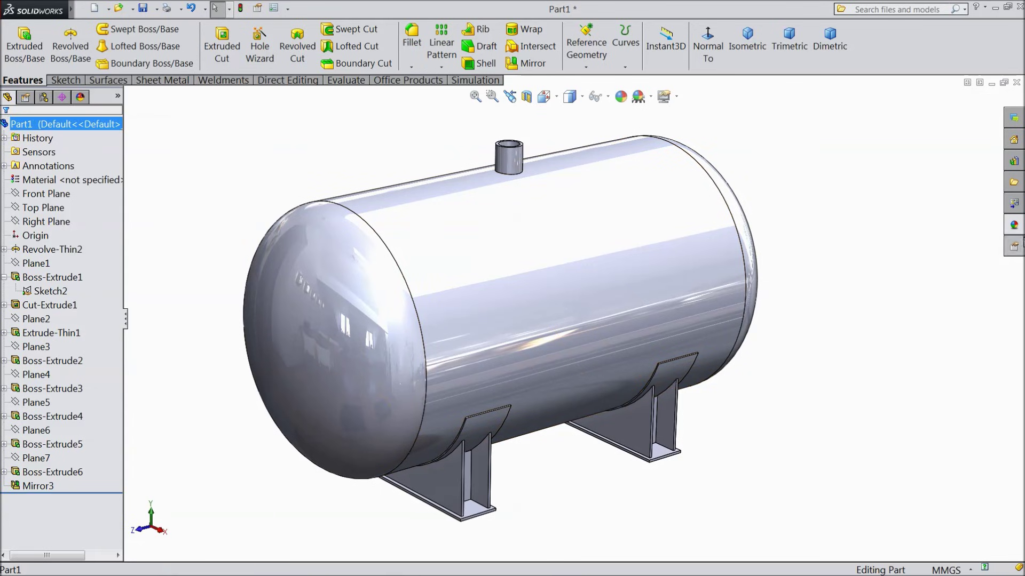
pyautogui.click(1014, 225)
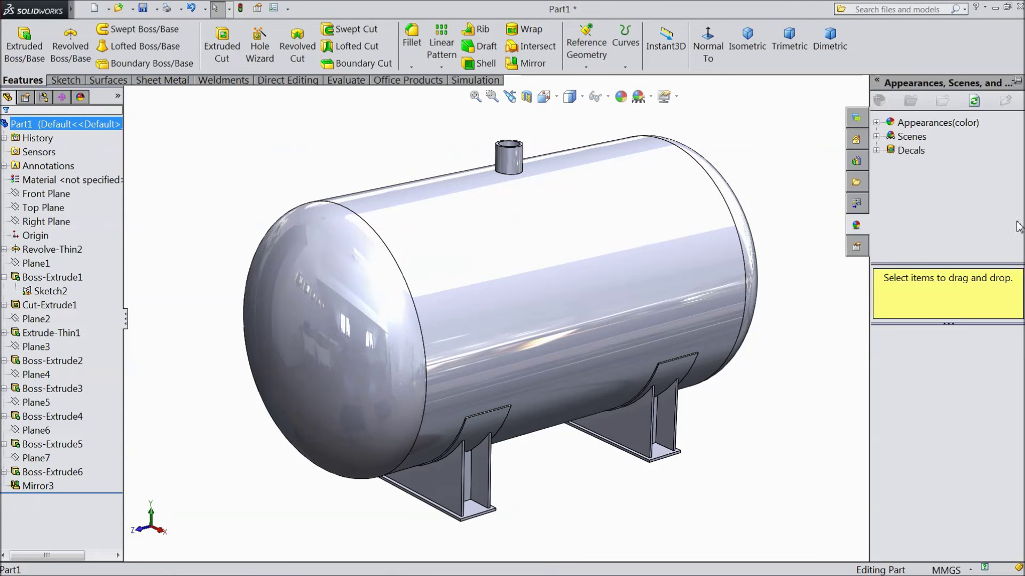
pyautogui.click(878, 126)
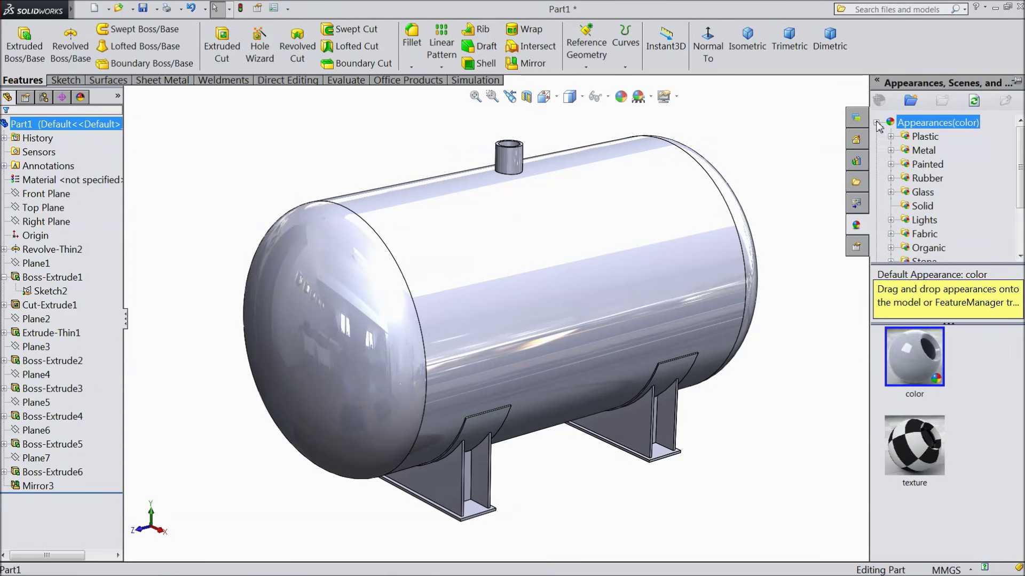
pyautogui.click(923, 151)
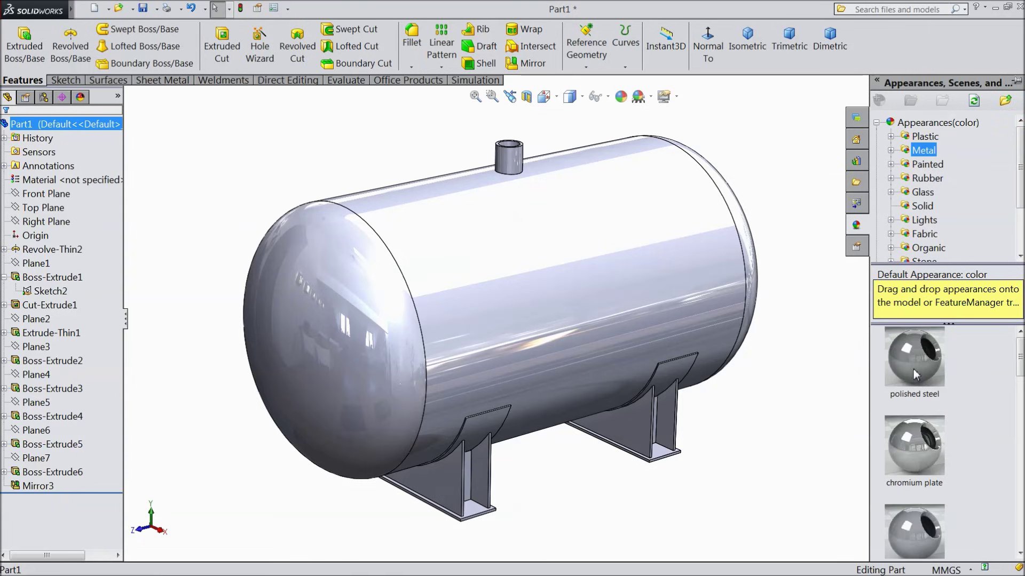
# Try polished steel, chromium plate and the following metal appearance on the whole part
pyautogui.doubleClick(917, 378)
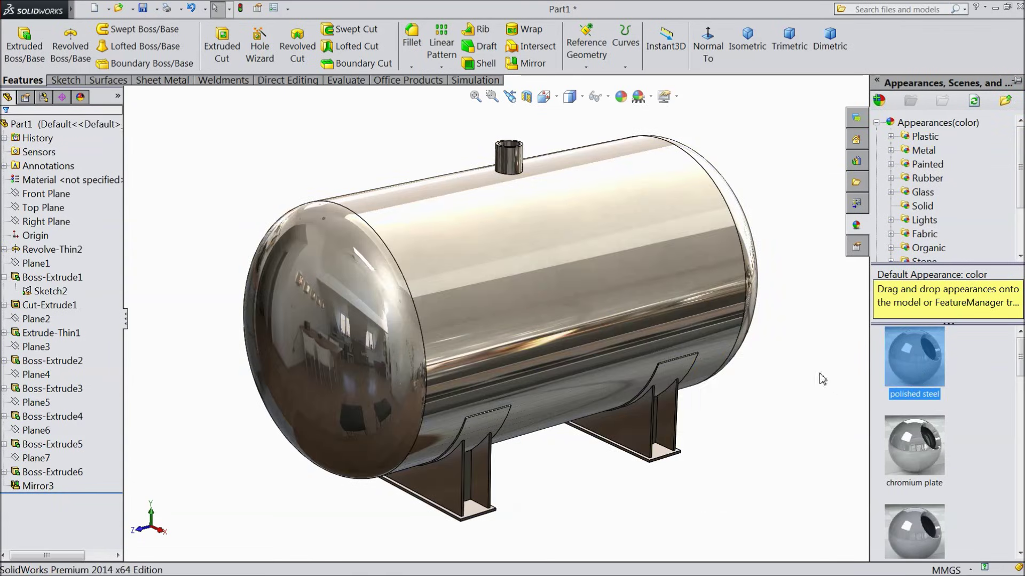
pyautogui.doubleClick(911, 460)
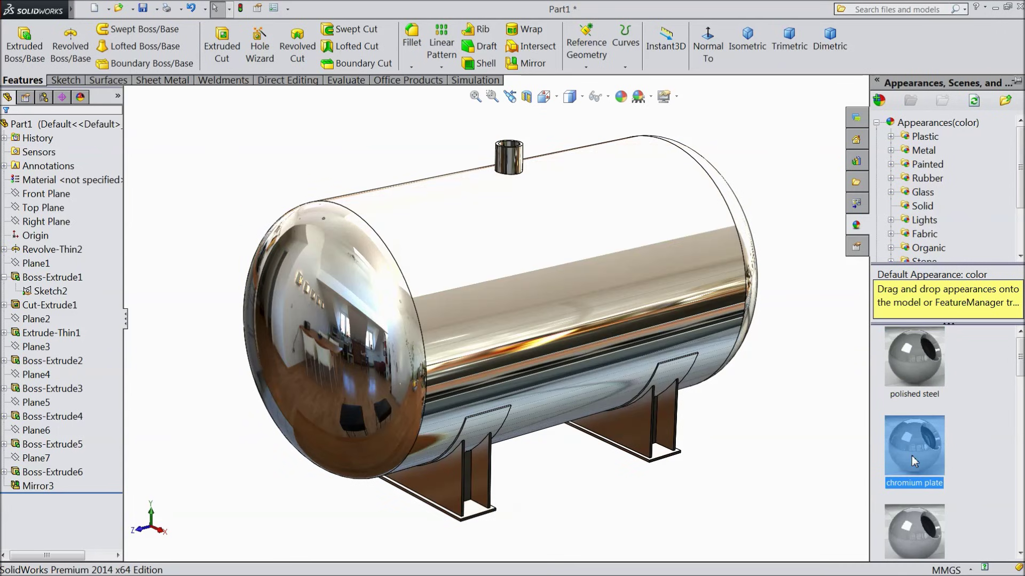
pyautogui.click(928, 523)
pyautogui.scroll(-3, 929, 475)
pyautogui.scroll(3, 929, 374)
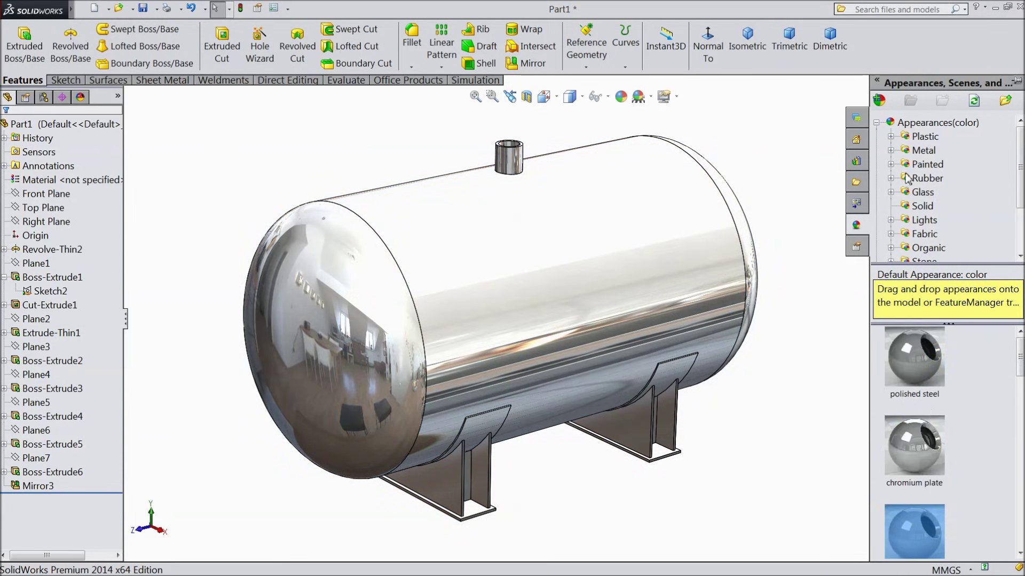
# From the Steel appearances, try brushed steel and apply satin finish stainless steel to the whole part
pyautogui.click(891, 151)
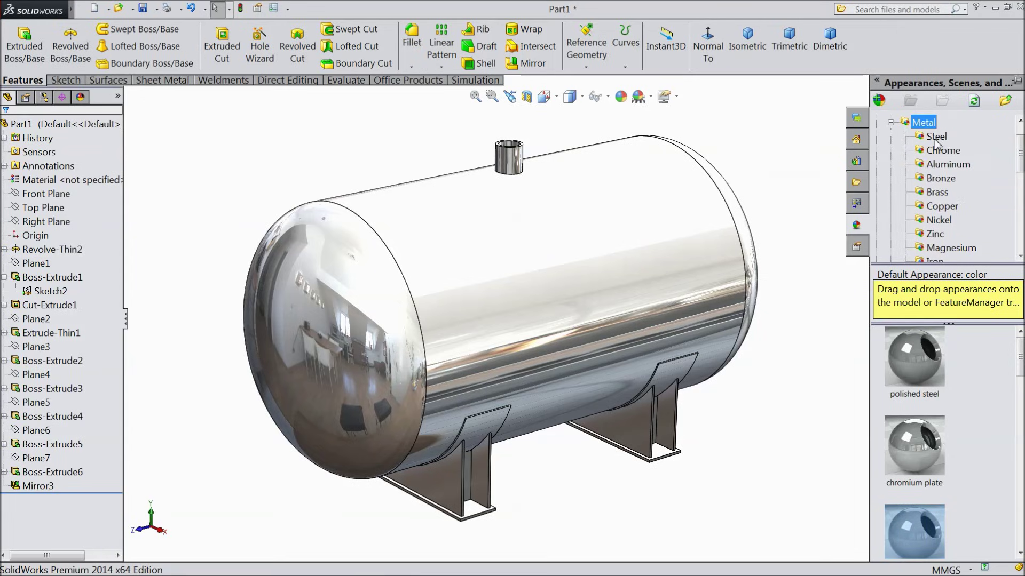
pyautogui.click(935, 137)
pyautogui.doubleClick(927, 459)
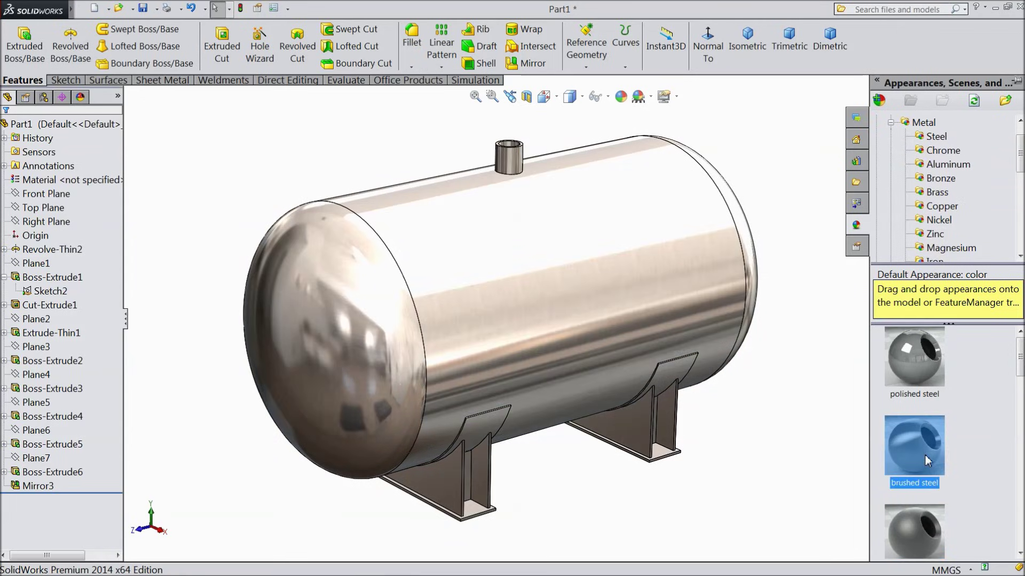
pyautogui.scroll(-1, 928, 535)
pyautogui.doubleClick(925, 531)
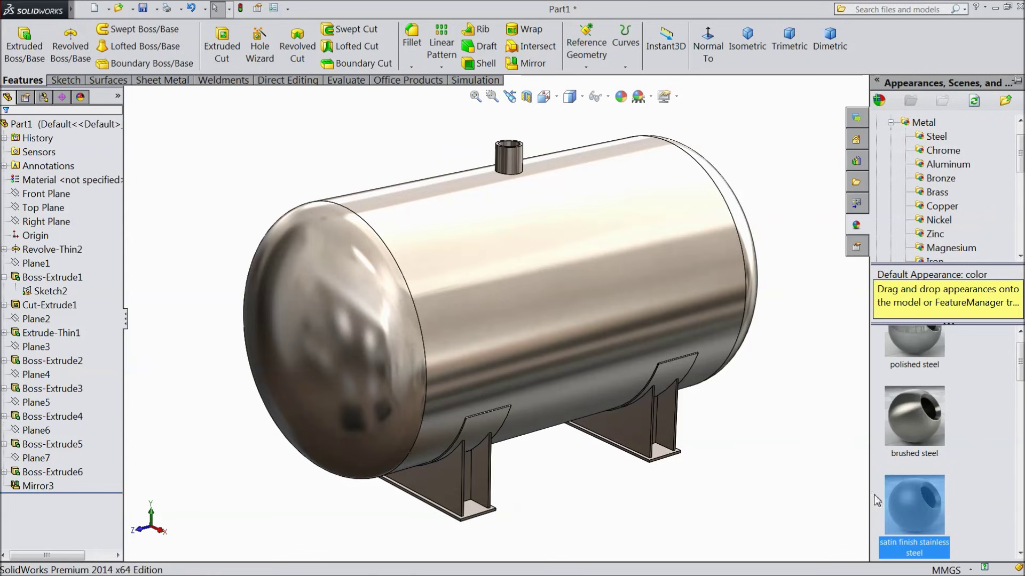
pyautogui.scroll(-2, 956, 427)
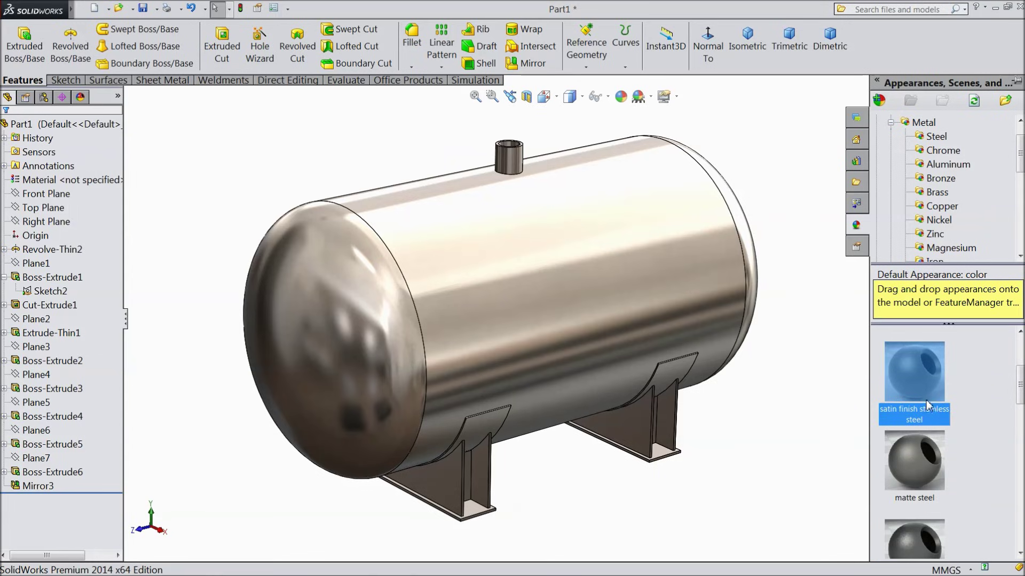
# Try the polished steel appearance on the whole part and inspect the tank from a slightly different angle
pyautogui.moveTo(759, 436)
pyautogui.mouseDown(button='middle')
pyautogui.moveTo(743, 423)
pyautogui.moveTo(751, 437)
pyautogui.mouseUp(button='middle')
pyautogui.scroll(2, 914, 394)
pyautogui.doubleClick(919, 350)
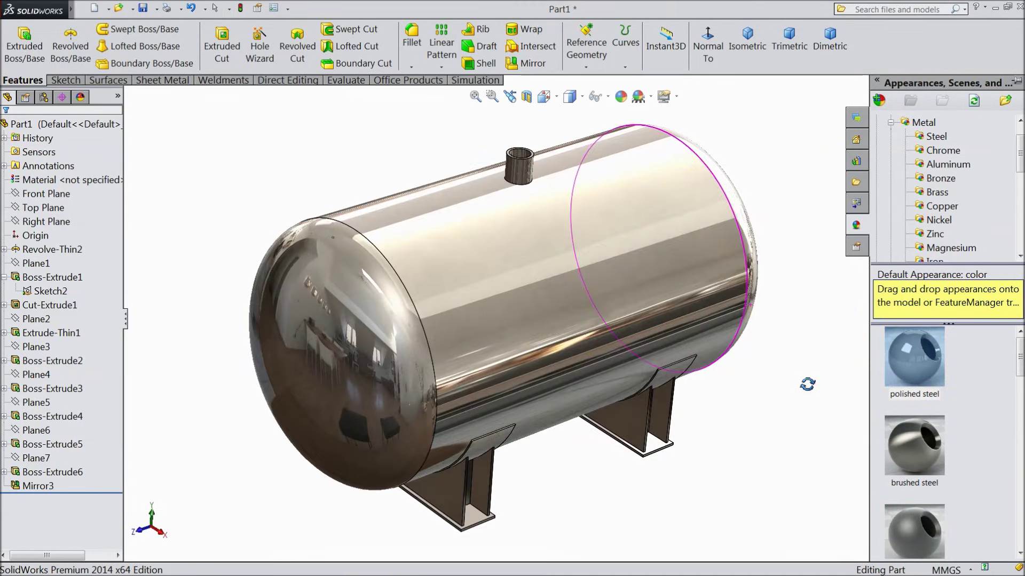
pyautogui.scroll(2, 539, 330)
pyautogui.moveTo(553, 305); pyautogui.dragTo(591, 327, button='middle')
# Try the cast stainless steel appearance and the sandblasted steel appearance on the whole part
pyautogui.scroll(-3, 894, 454)
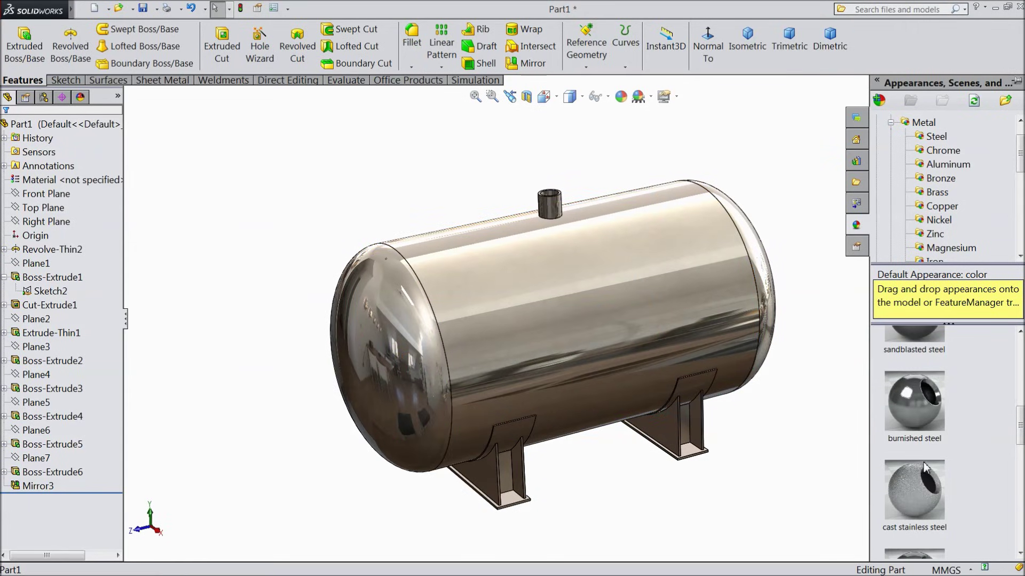
pyautogui.doubleClick(925, 468)
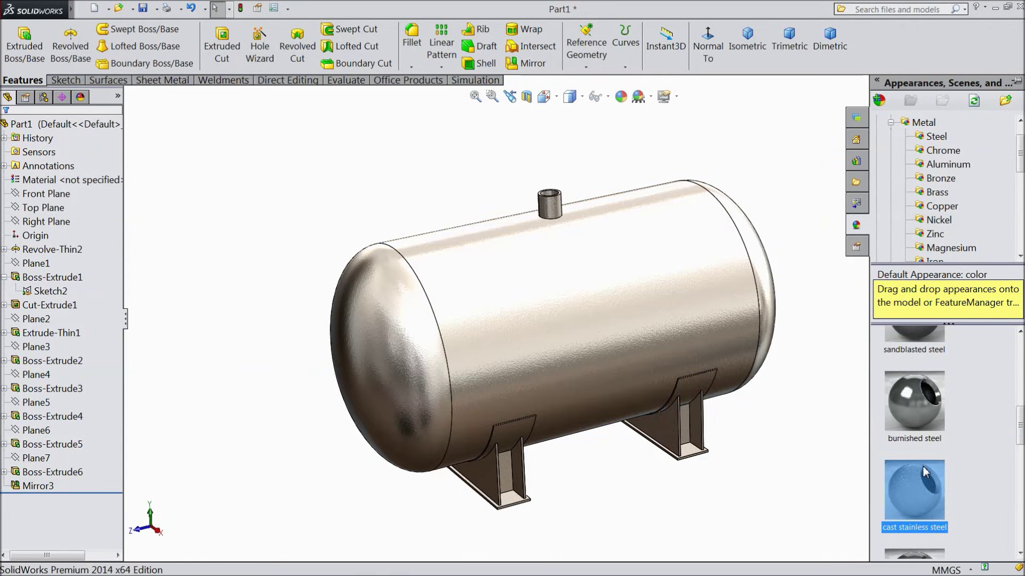
pyautogui.scroll(2, 927, 429)
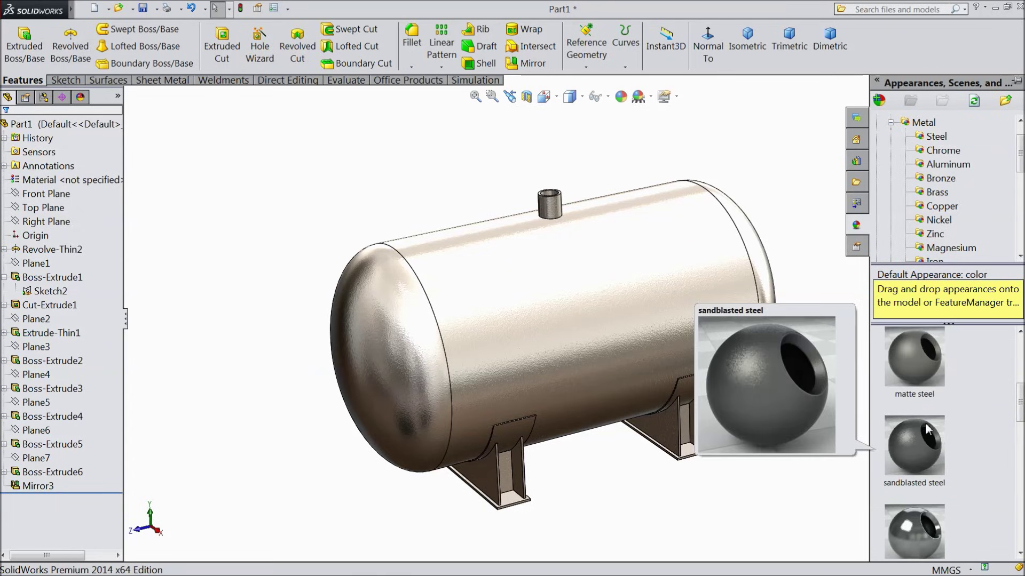
pyautogui.doubleClick(927, 443)
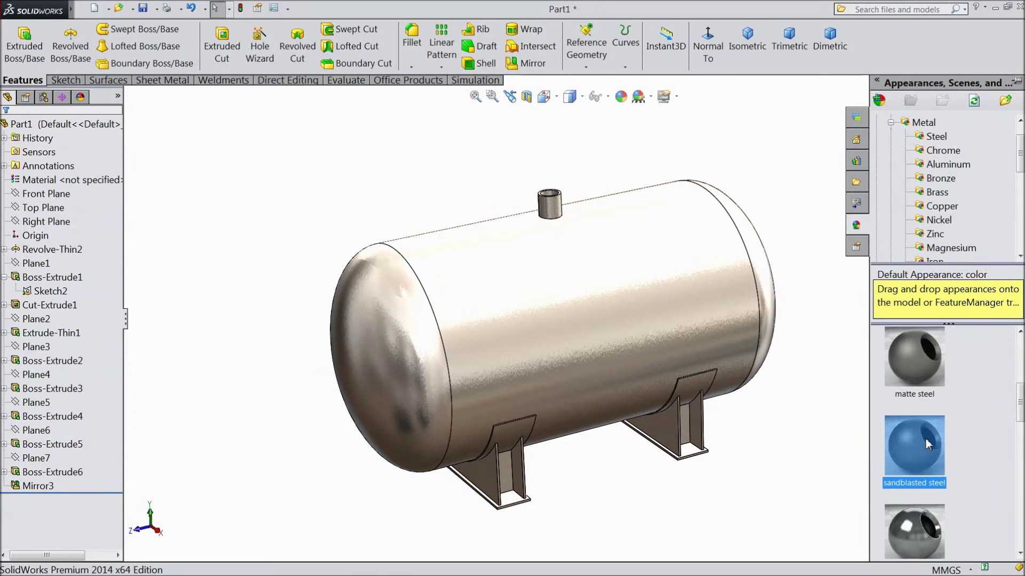
# Apply the satin finish stainless steel appearance from the Steel category to the tank model
pyautogui.scroll(2, 927, 436)
pyautogui.moveTo(917, 418); pyautogui.dragTo(606, 349)
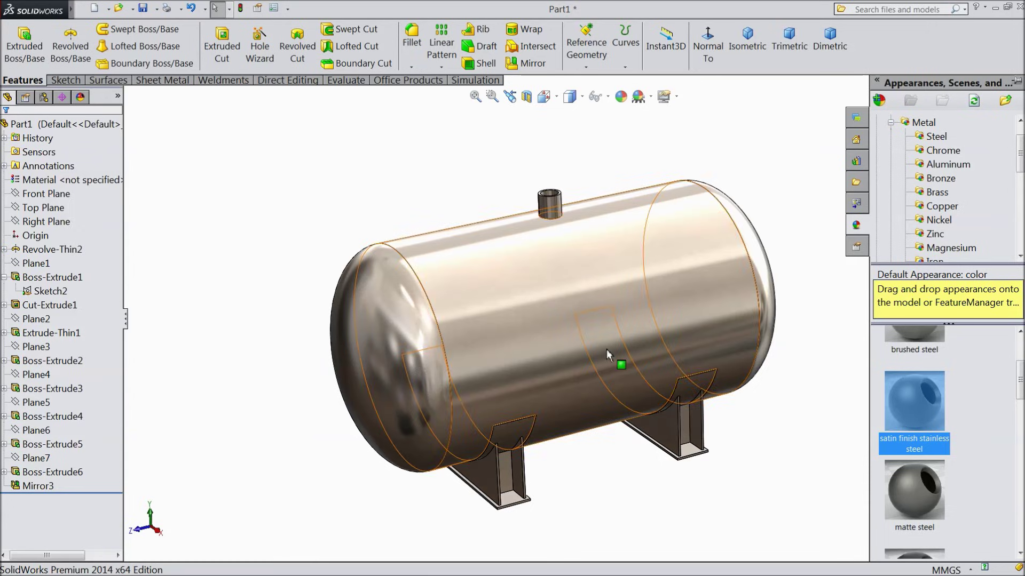
pyautogui.scroll(-2, 606, 349)
pyautogui.moveTo(803, 440)
pyautogui.mouseDown(button='middle')
pyautogui.moveTo(819, 428)
pyautogui.moveTo(803, 433)
pyautogui.mouseUp(button='middle')
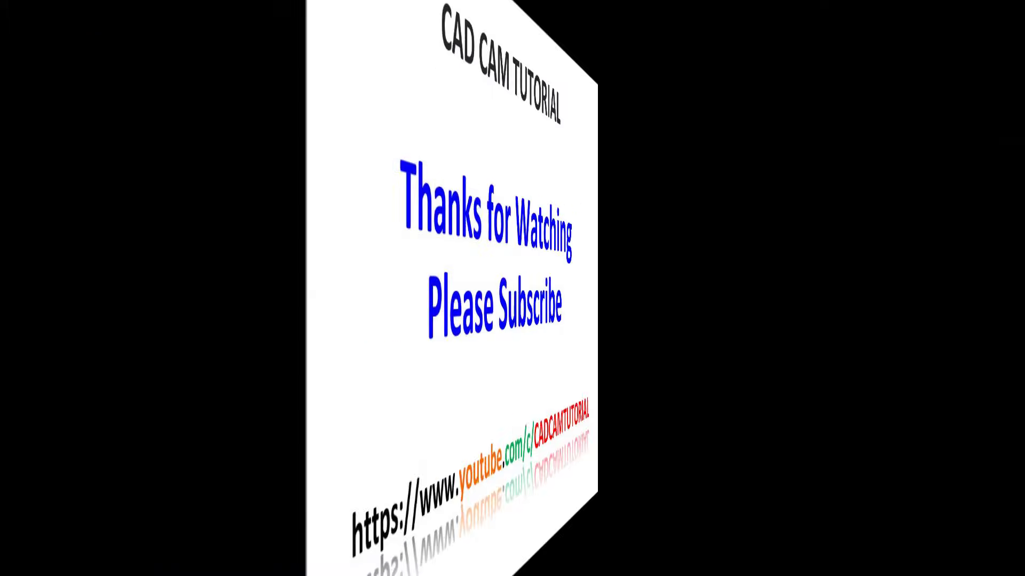